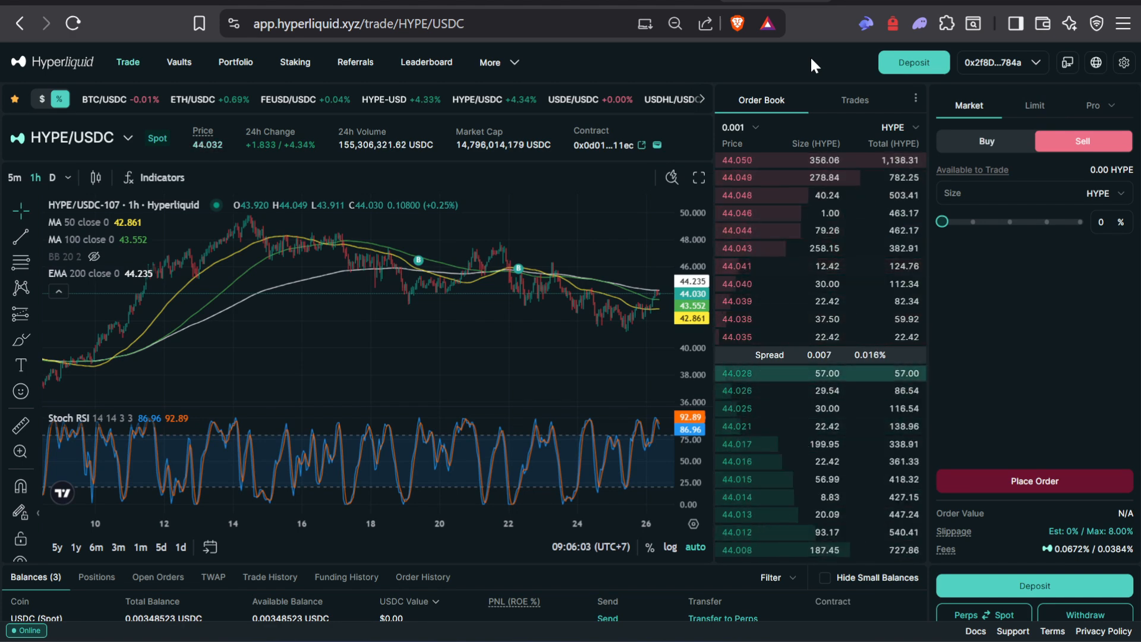
Step: Review the HYPE/USDC spot trading page, comparing its chart and order form with the account balances table
scroll(484, 262, "down", 2)
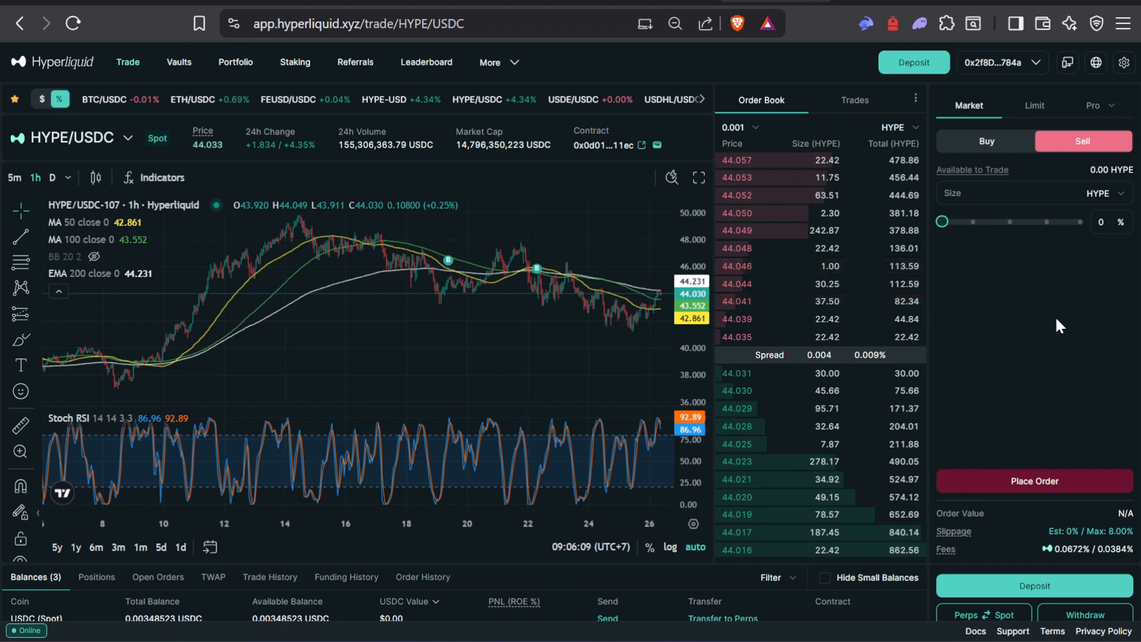
scroll(1056, 315, "down", 3)
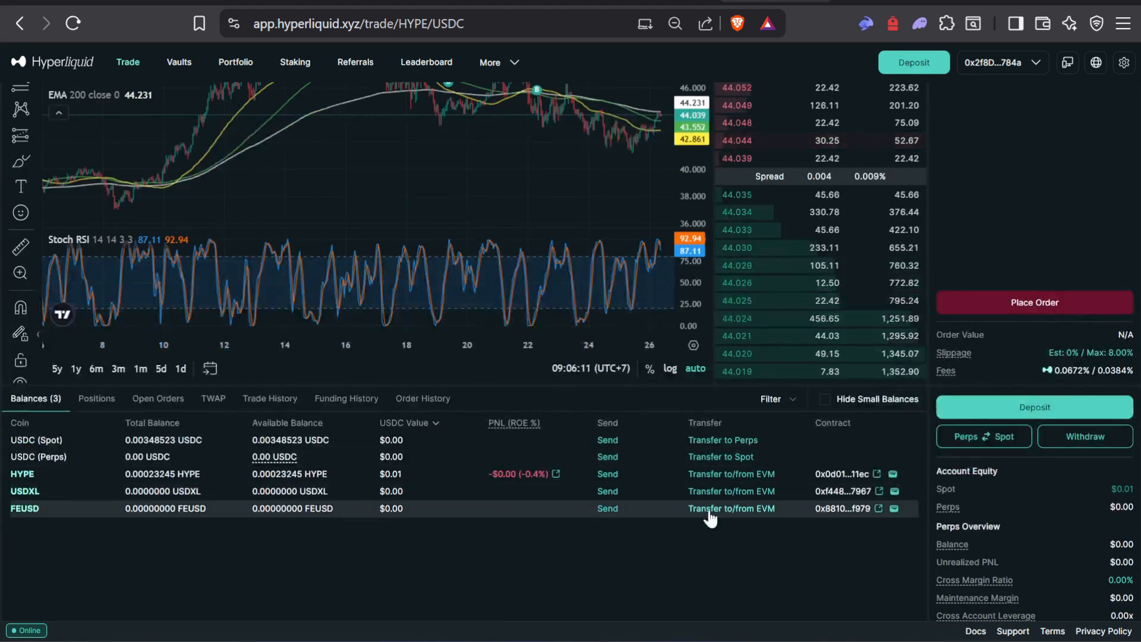
scroll(720, 579, "up", 3)
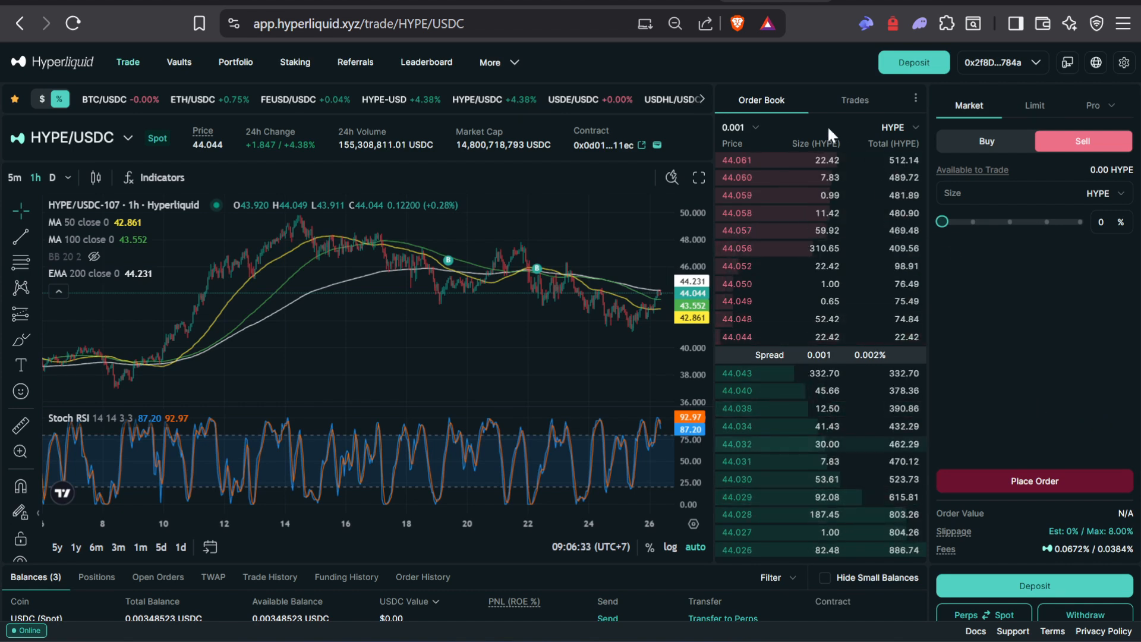
scroll(797, 62, "down", 4)
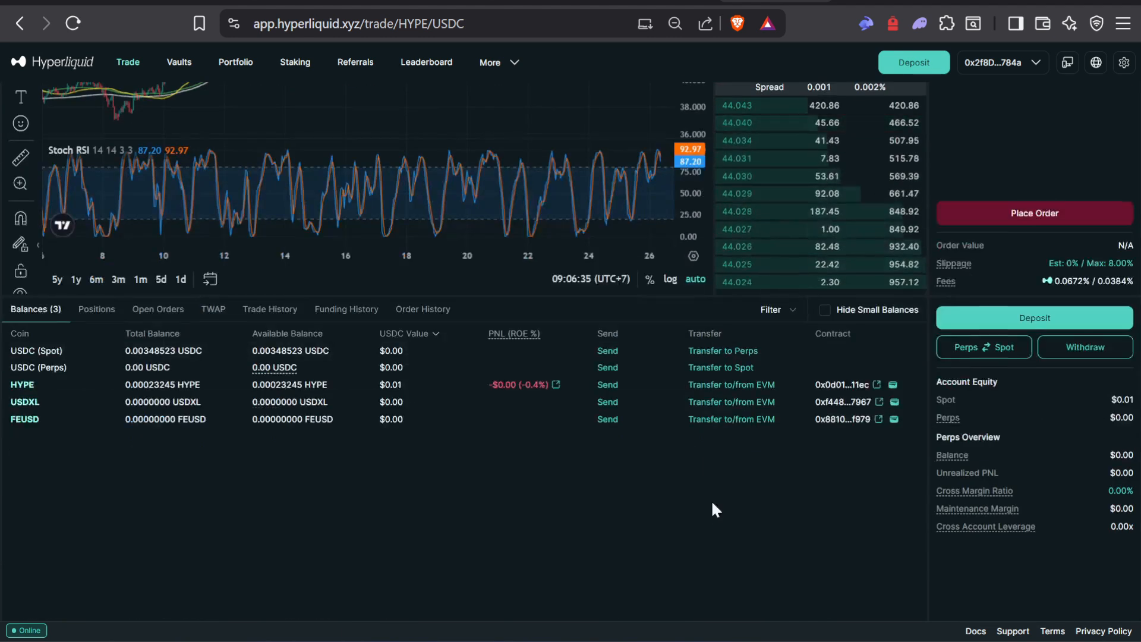
scroll(716, 507, "up", 4)
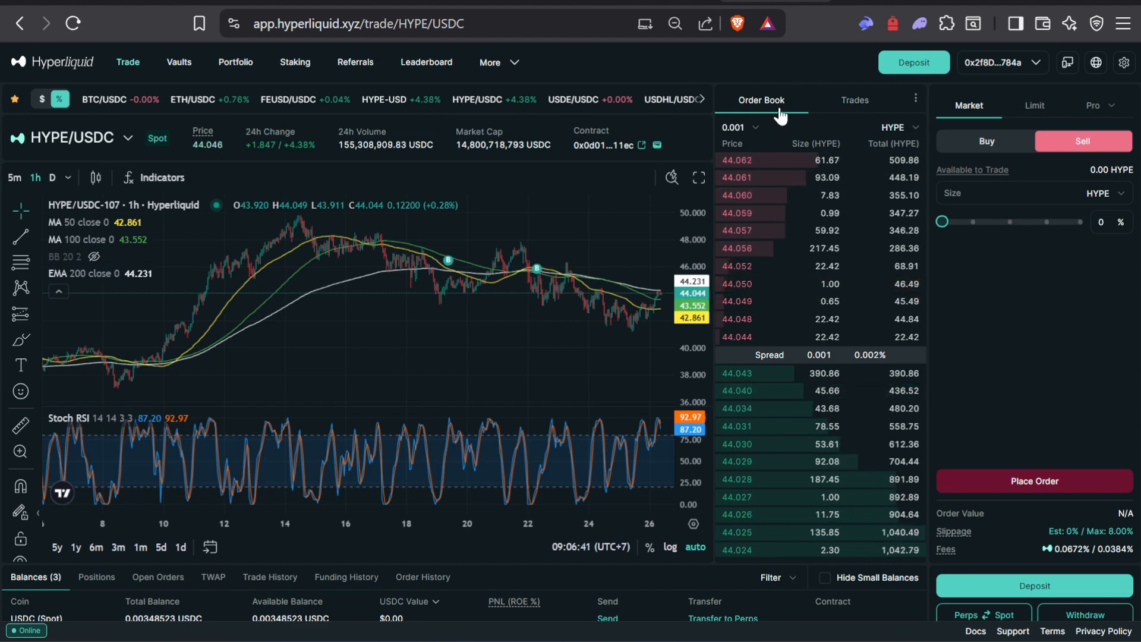
scroll(1008, 227, "down", 3)
scroll(1019, 191, "up", 1)
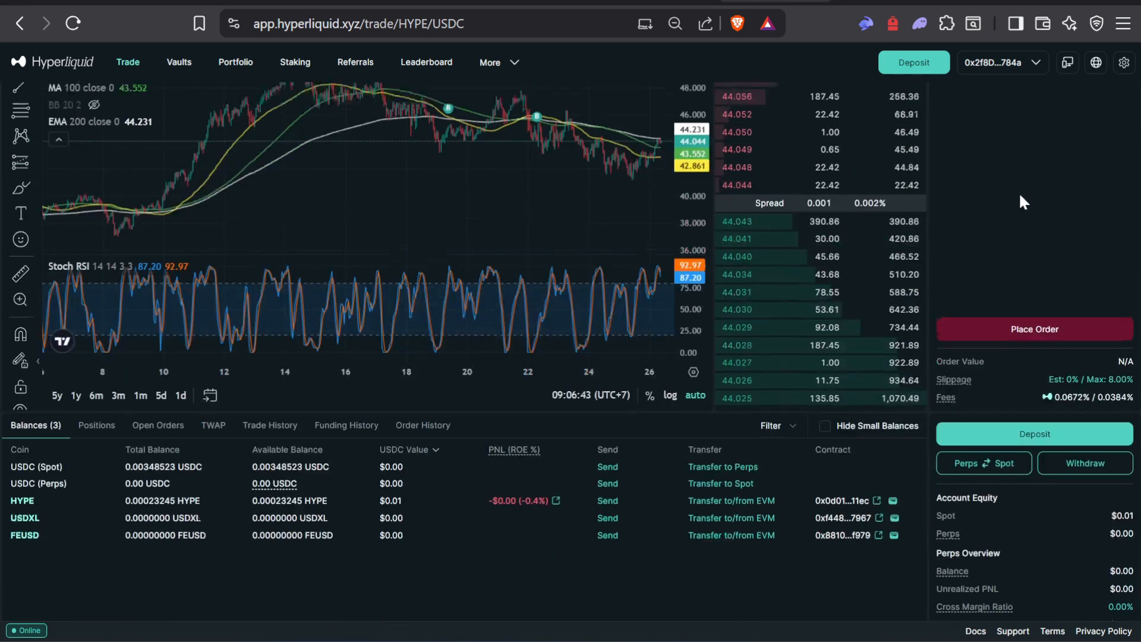
scroll(1019, 202, "up", 2)
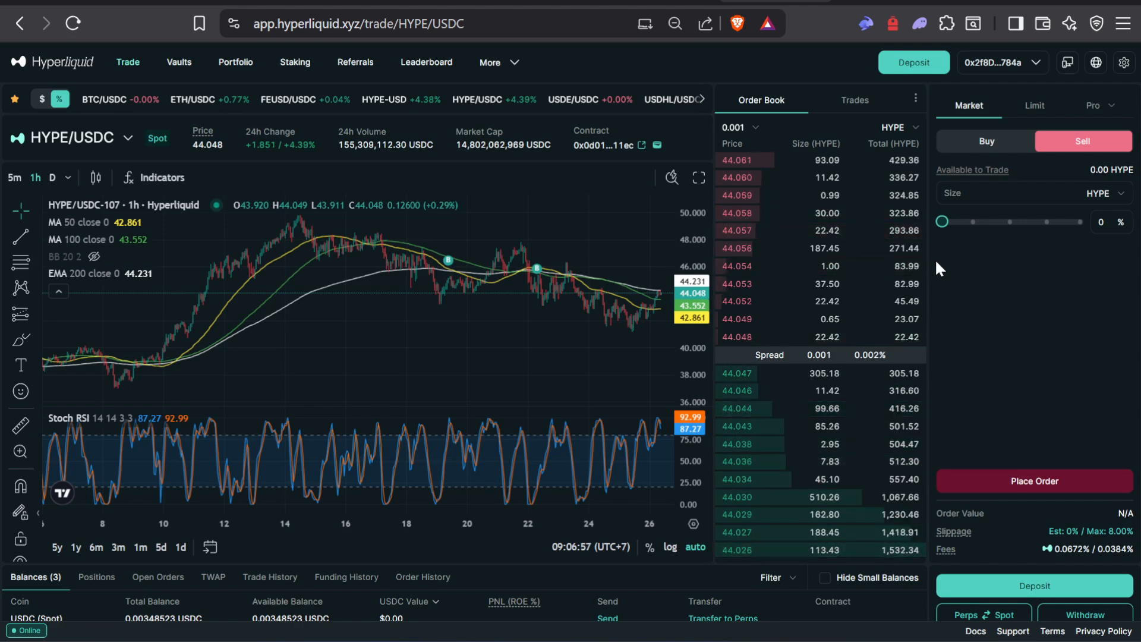
scroll(1040, 330, "down", 2)
scroll(1037, 317, "up", 2)
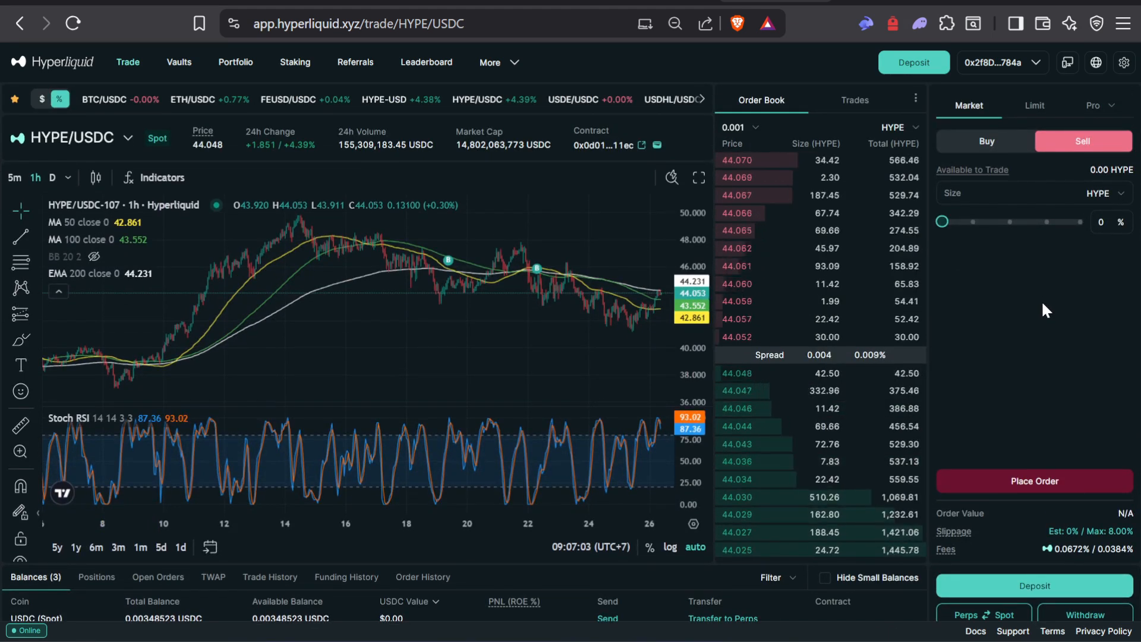
scroll(1041, 301, "down", 3)
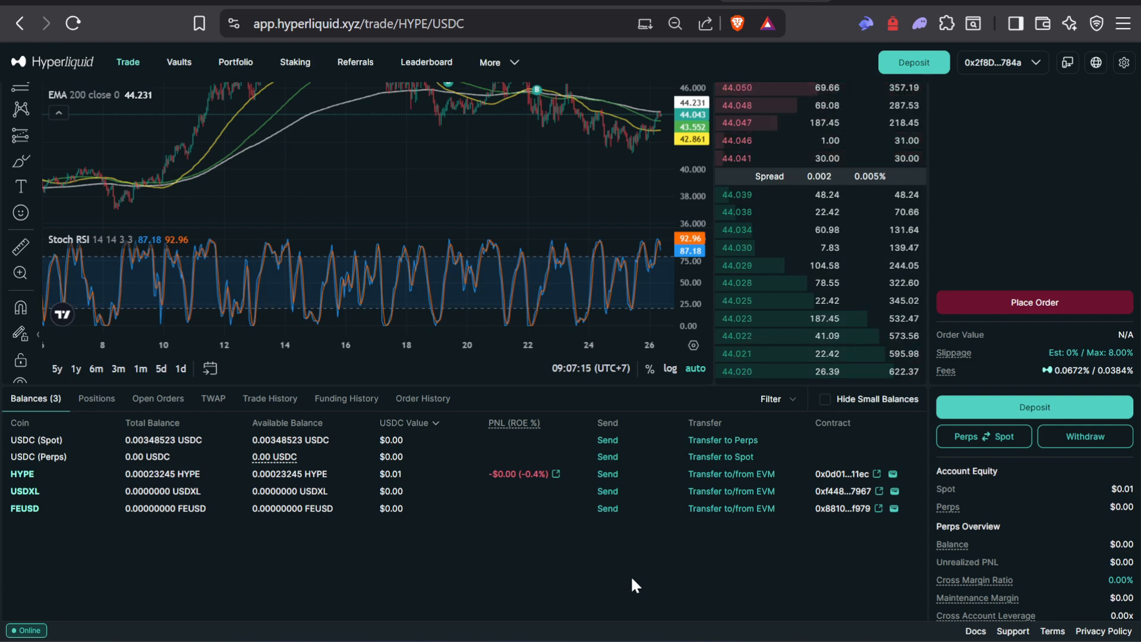
scroll(622, 575, "up", 3)
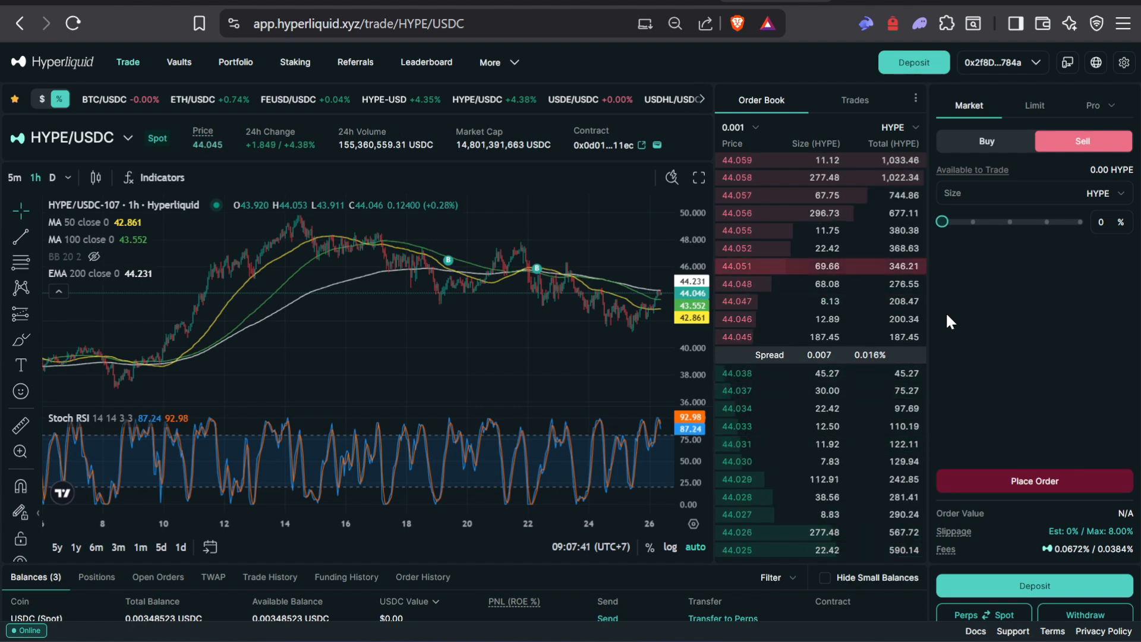
Step: View the Arbitrum USDC deposit form, close it, and check the spot and perps USDC balances
left_click(913, 65)
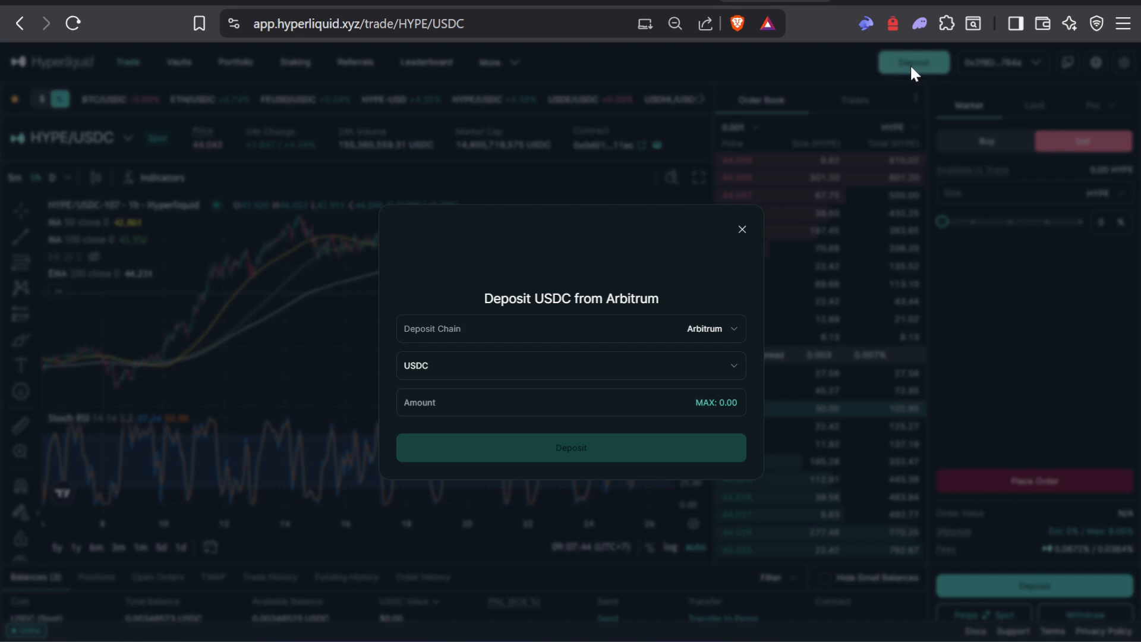
left_click(742, 230)
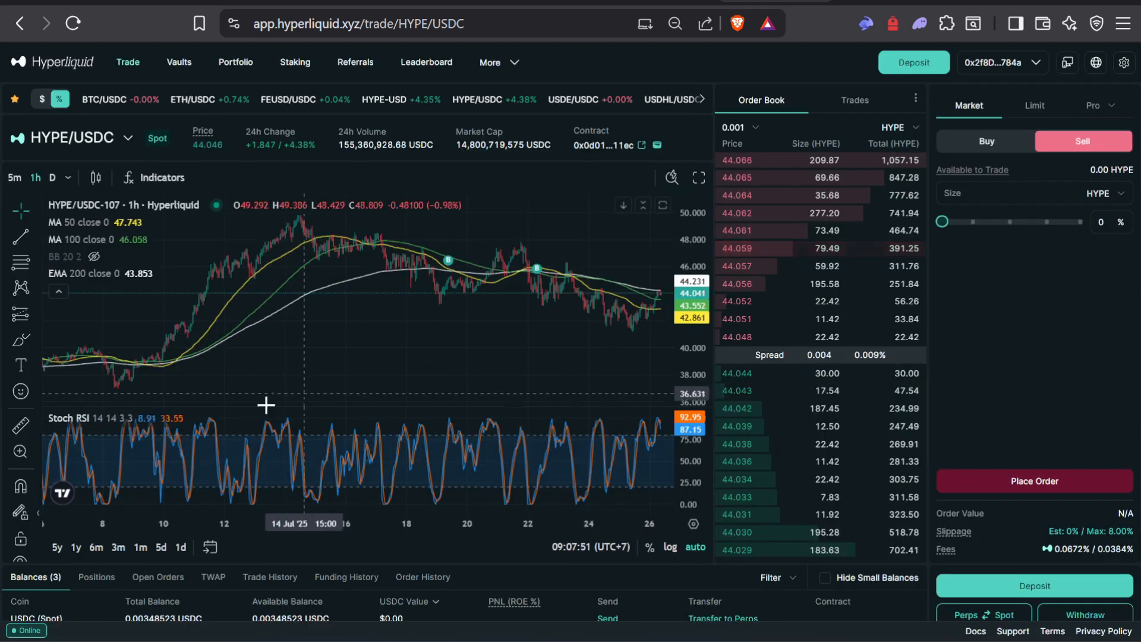
scroll(412, 612, "down", 3)
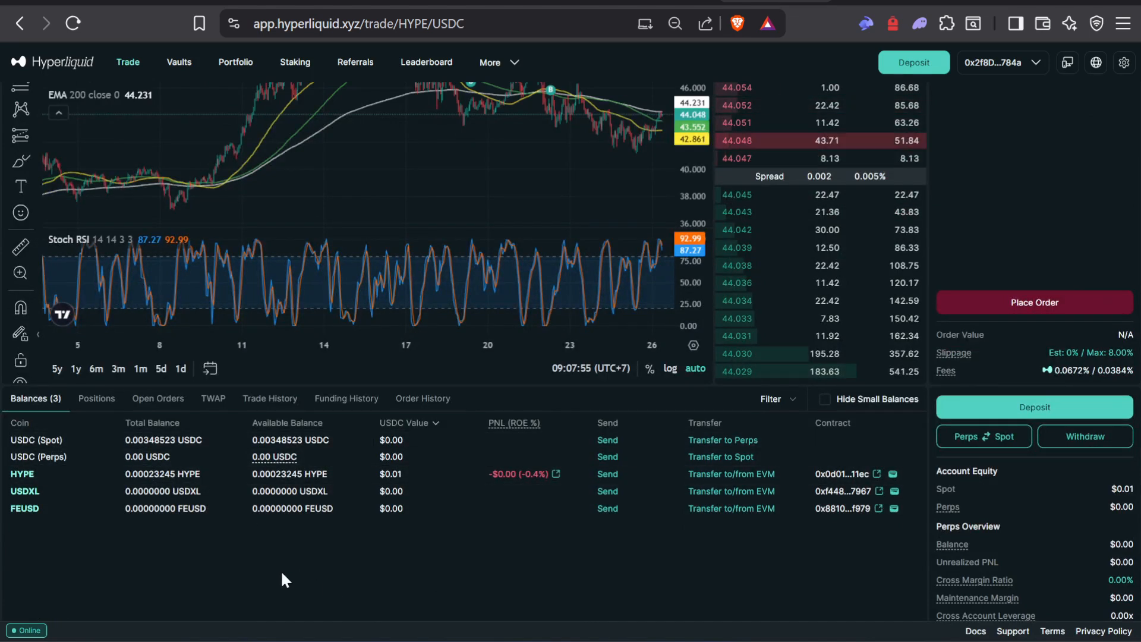
scroll(946, 287, "up", 3)
scroll(941, 278, "down", 3)
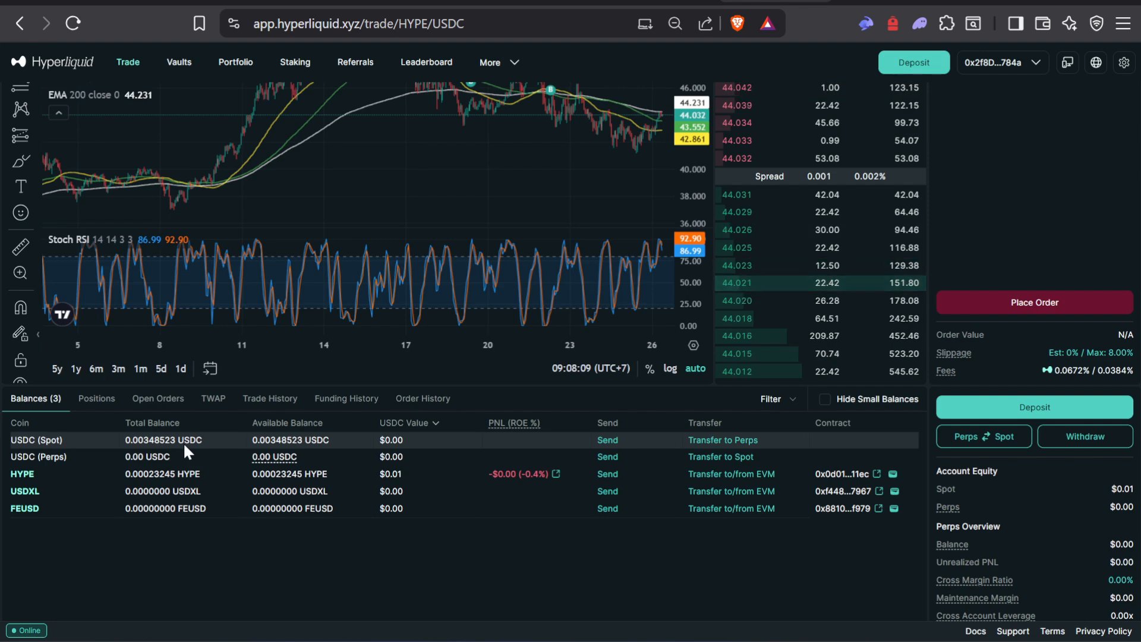
scroll(564, 493, "up", 3)
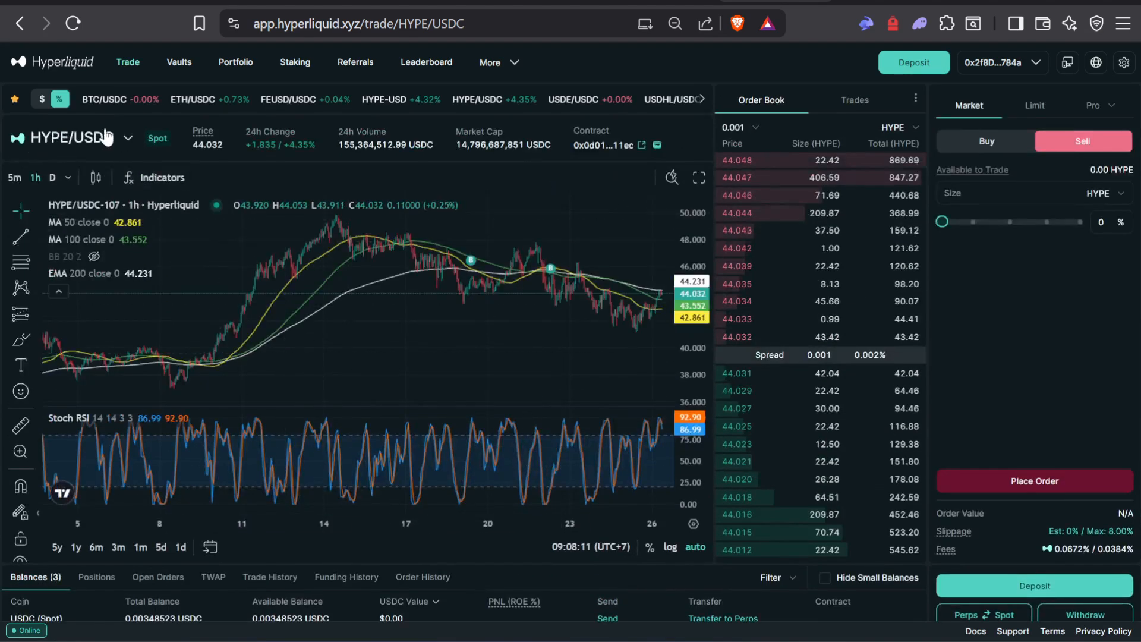
Step: Set the size of the HYPE/USDC spot market sell order to 1.13 HYPE
left_click(1047, 187)
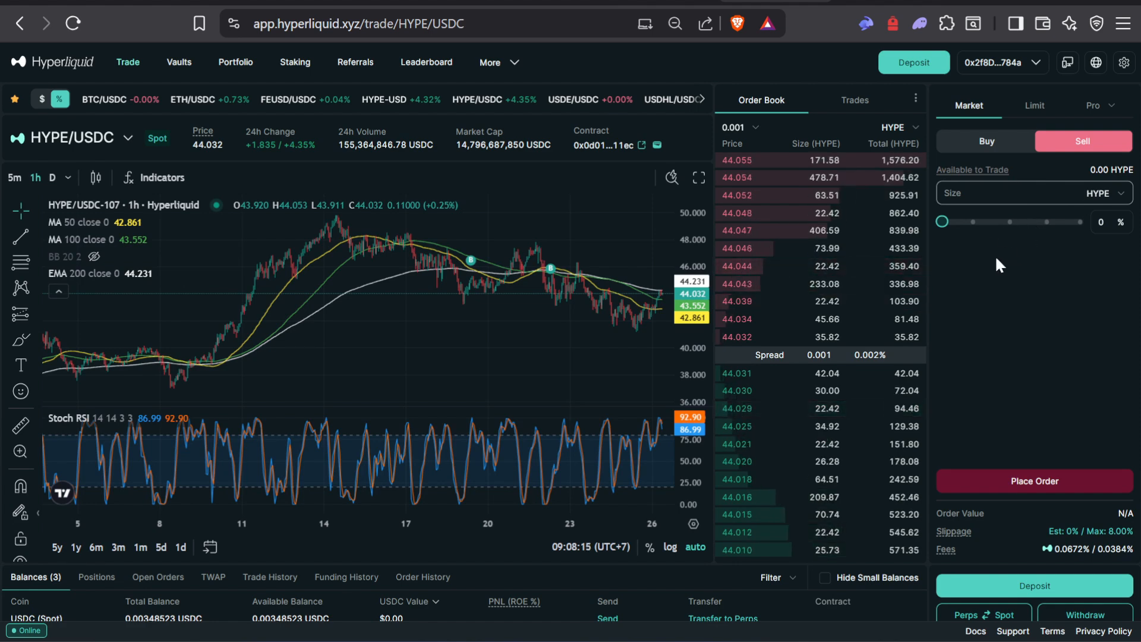
type("1")
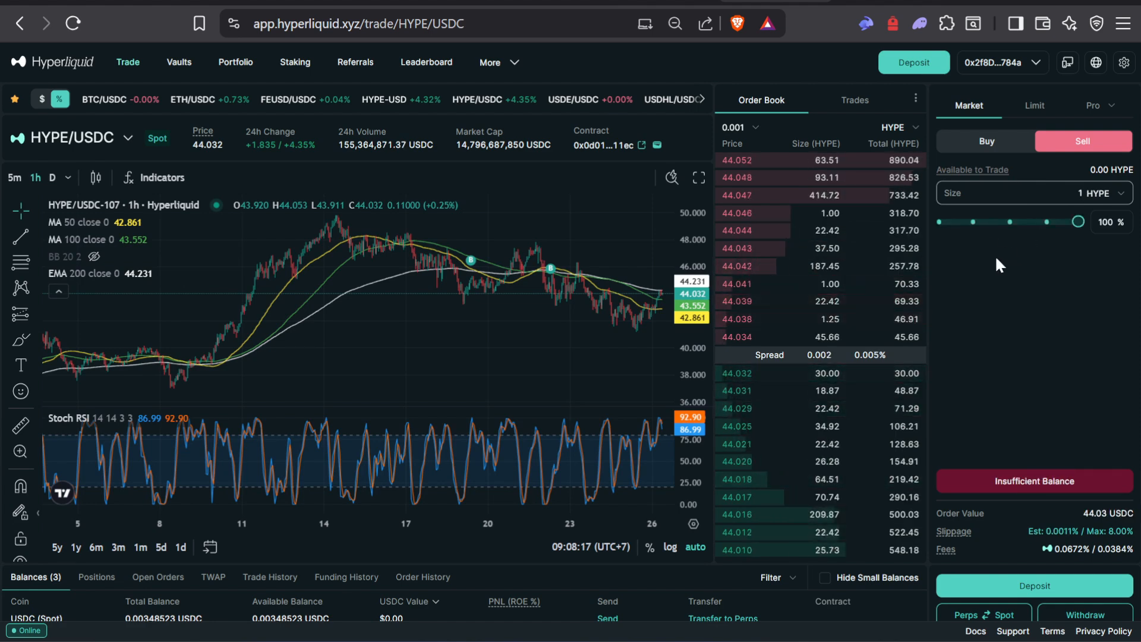
type(".13")
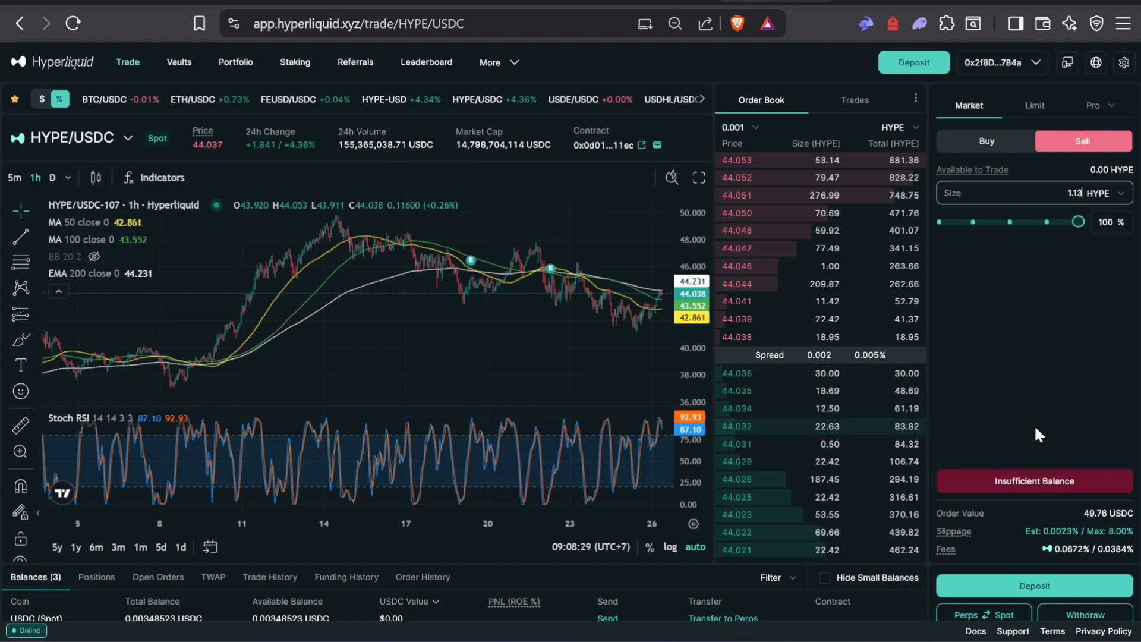
Step: Switch from the HYPE/USDC spot pair to the HYPE-USD perpetual market
scroll(1036, 383, "down", 2)
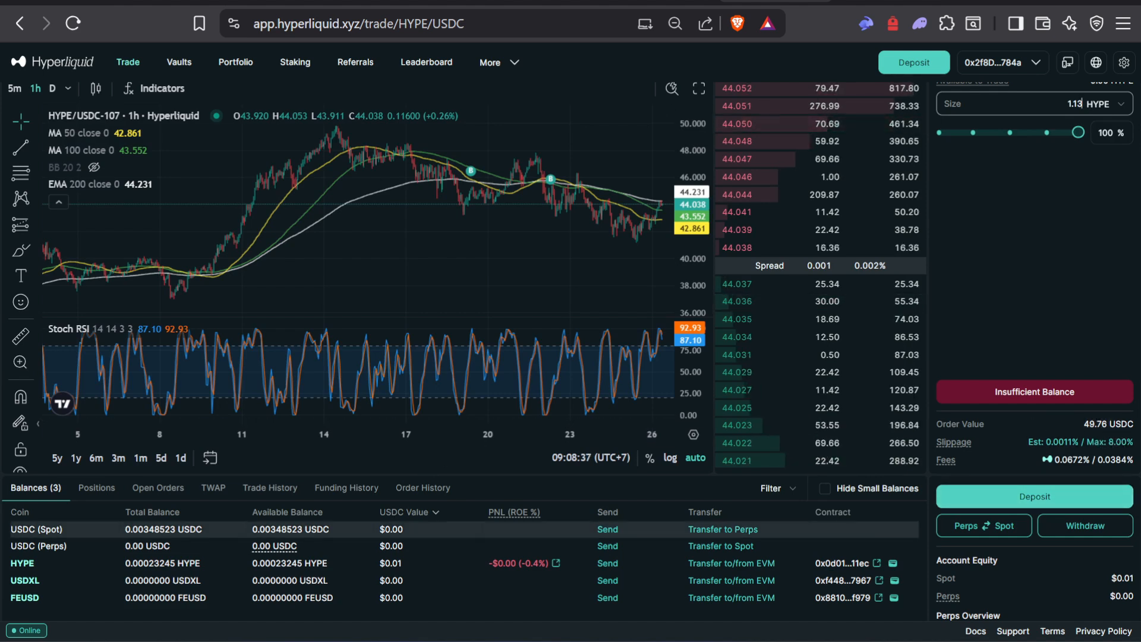
scroll(321, 408, "up", 3)
scroll(841, 303, "up", 2)
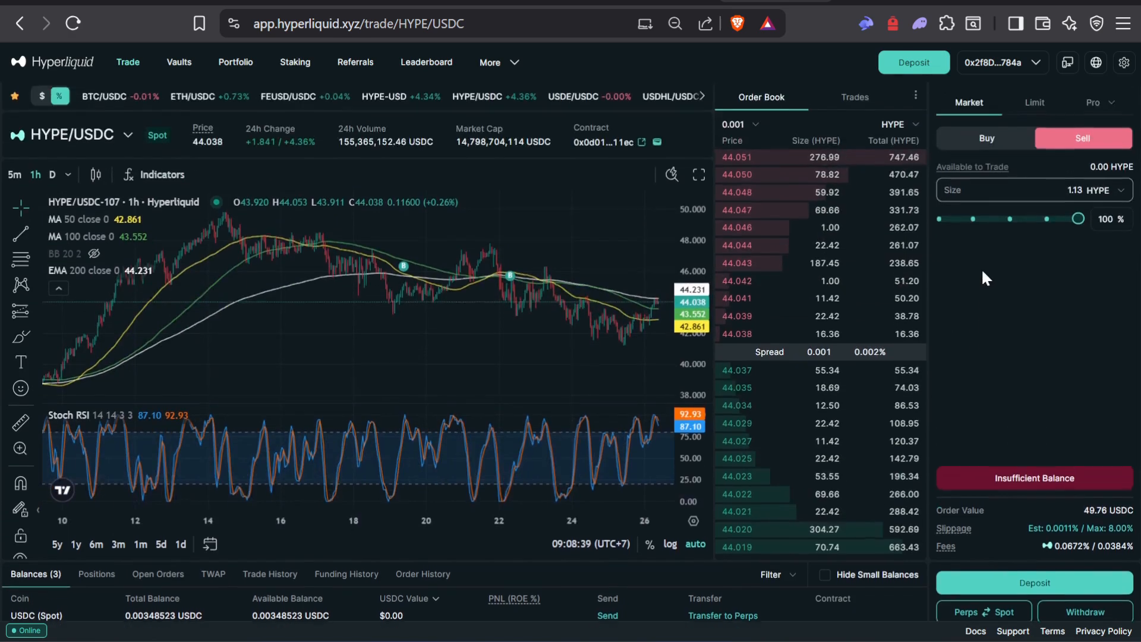
scroll(413, 398, "down", 5)
scroll(113, 379, "up", 5)
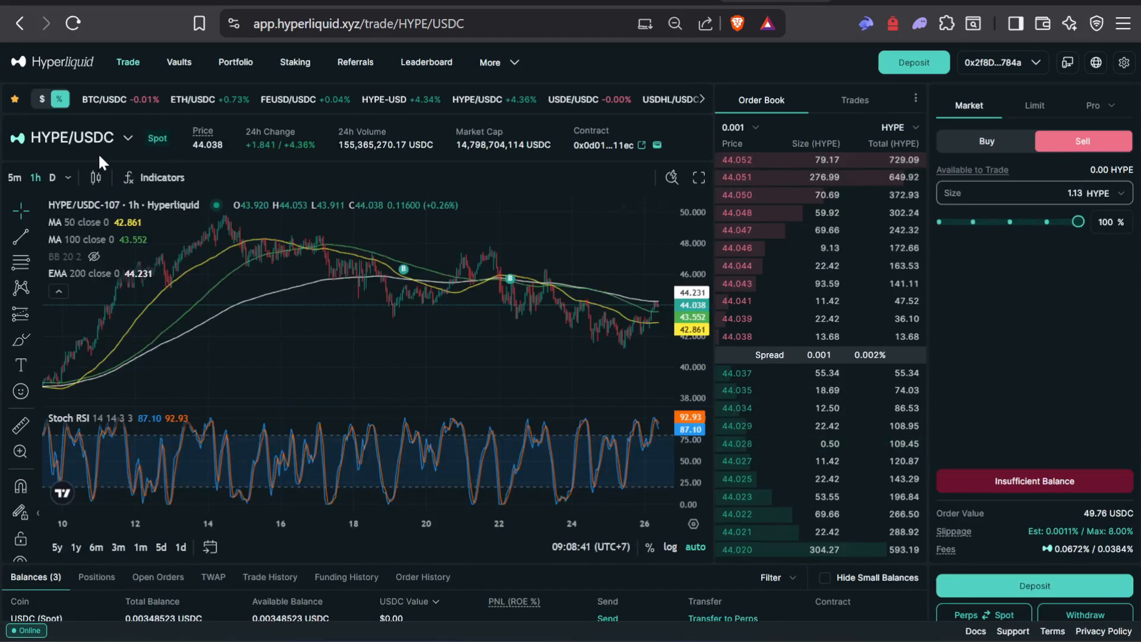
left_click(92, 139)
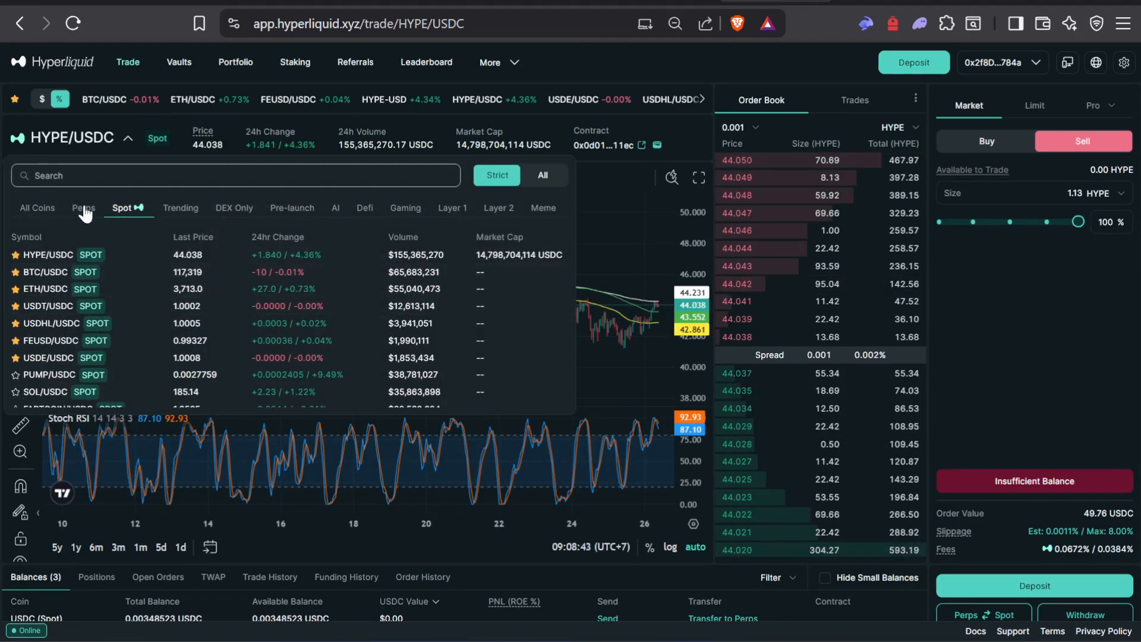
left_click(84, 208)
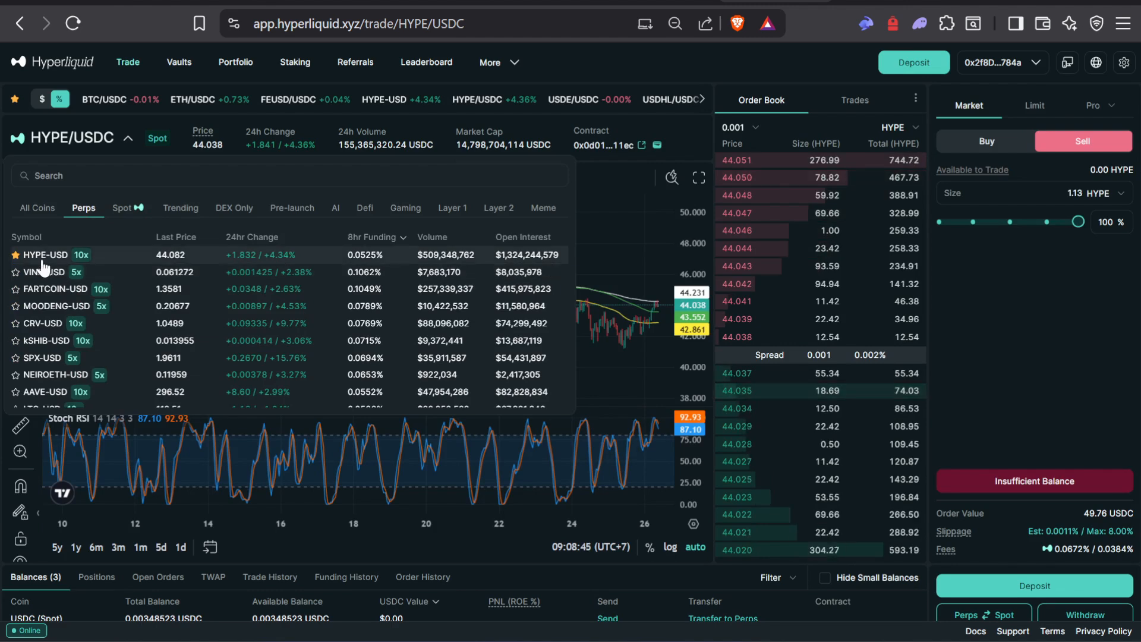
left_click(43, 259)
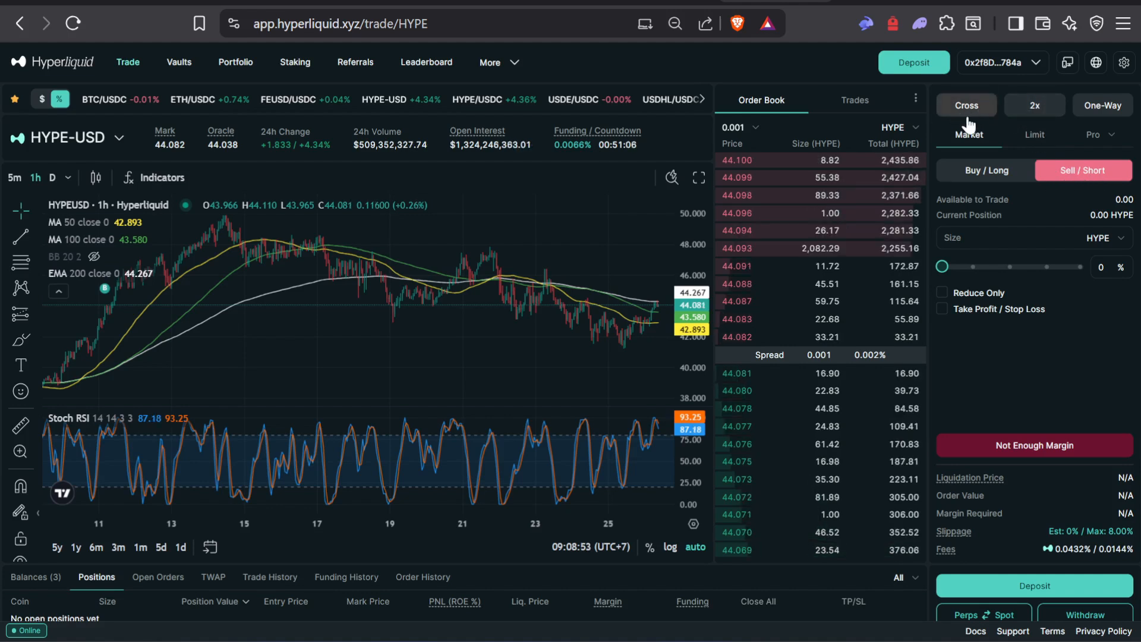
Step: Try 1x leverage in the HYPE leverage settings and leave without applying it
left_click(1028, 107)
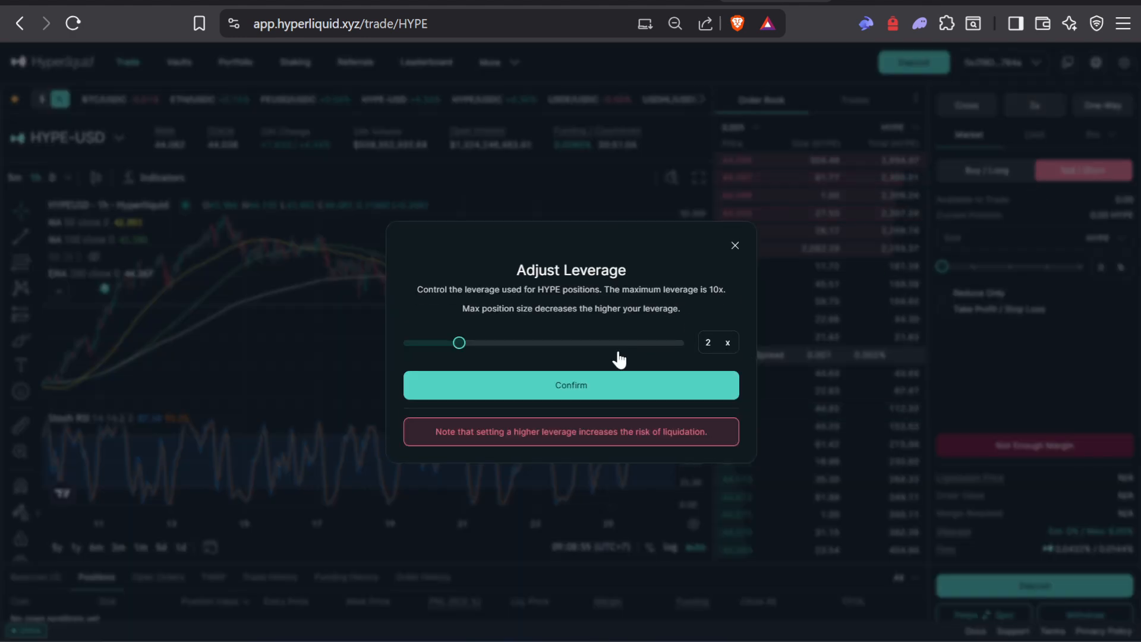
left_click_drag(458, 343, 410, 343)
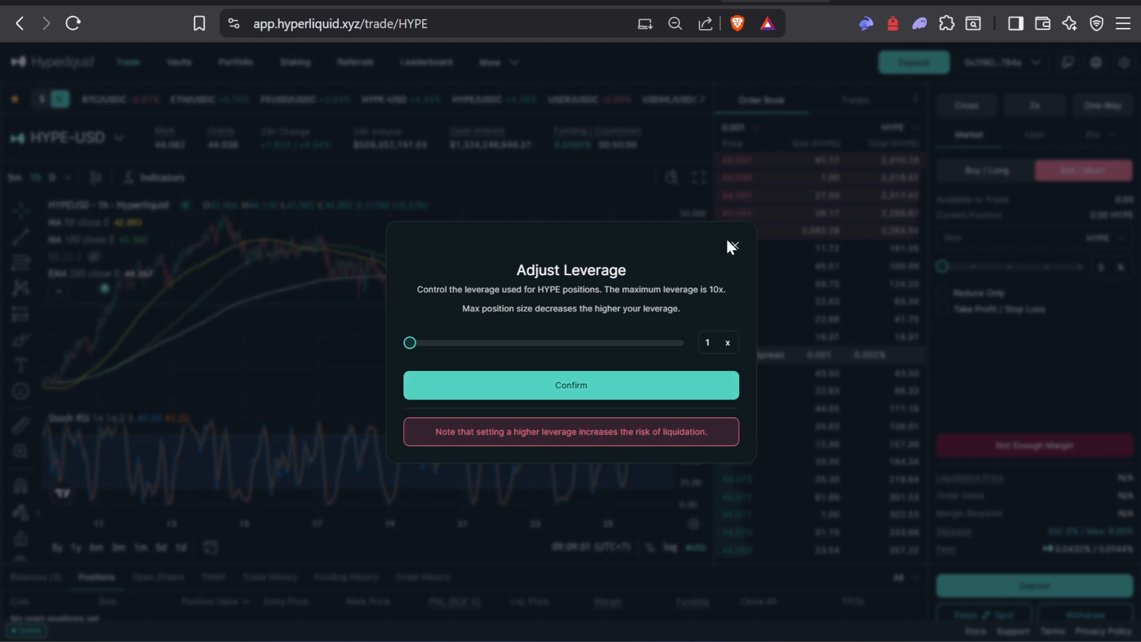
left_click(449, 347)
left_click_drag(450, 347, 372, 342)
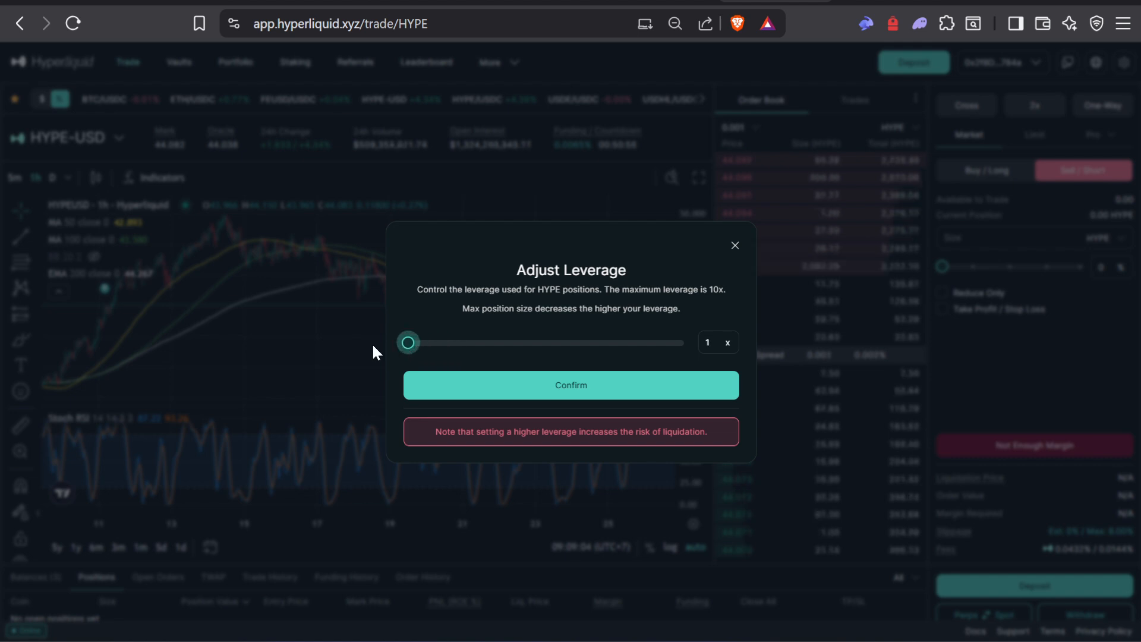
left_click(731, 247)
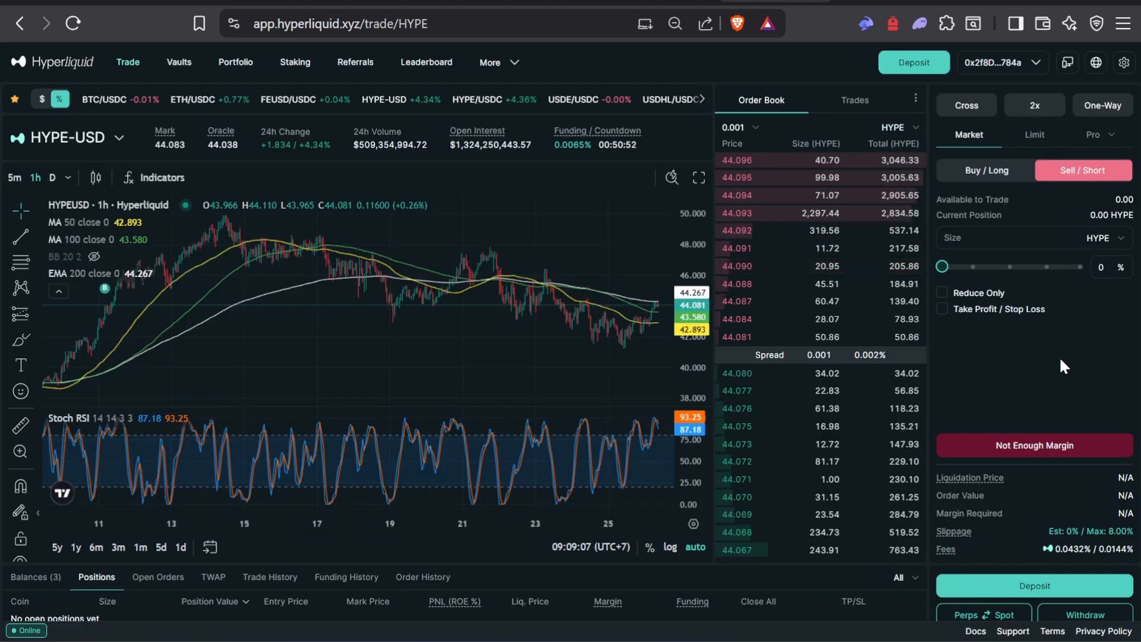
Step: Set the size of the HYPE-USD market short order to 1.13 HYPE
left_click(996, 237)
type("1")
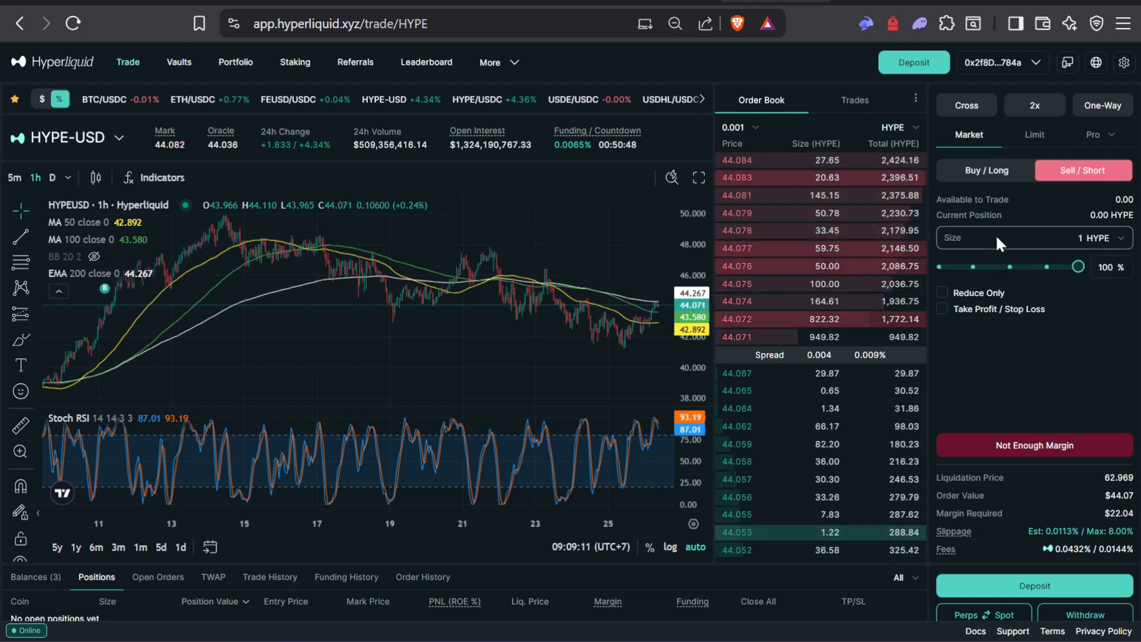
type(".13")
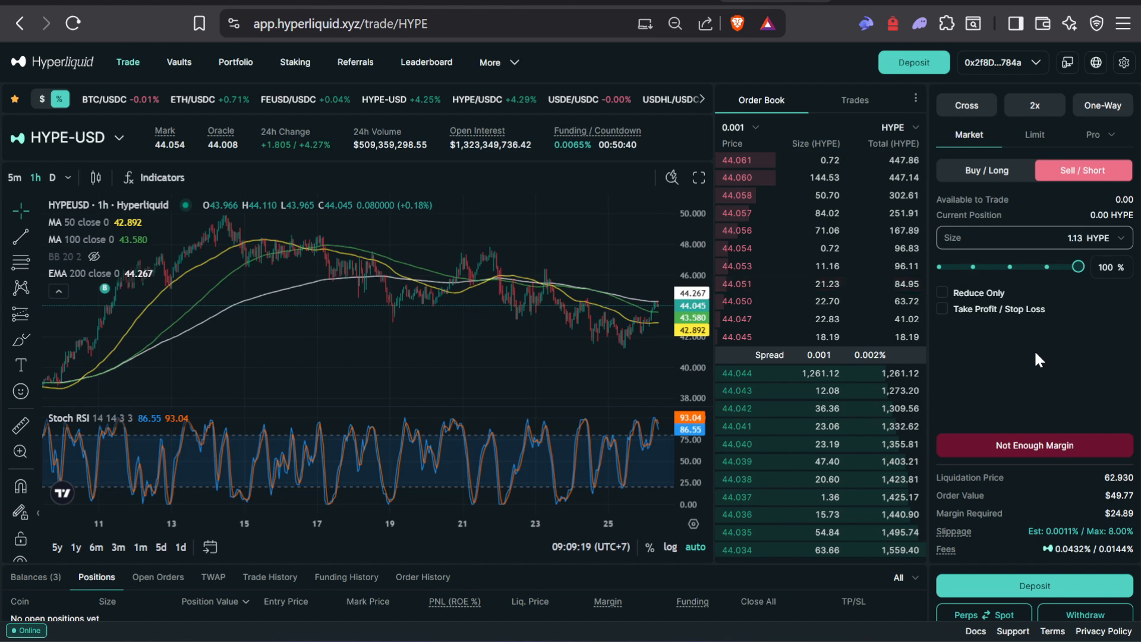
Step: Look over the open positions and the spot pair list, and display the account balances table
scroll(874, 362, "down", 5)
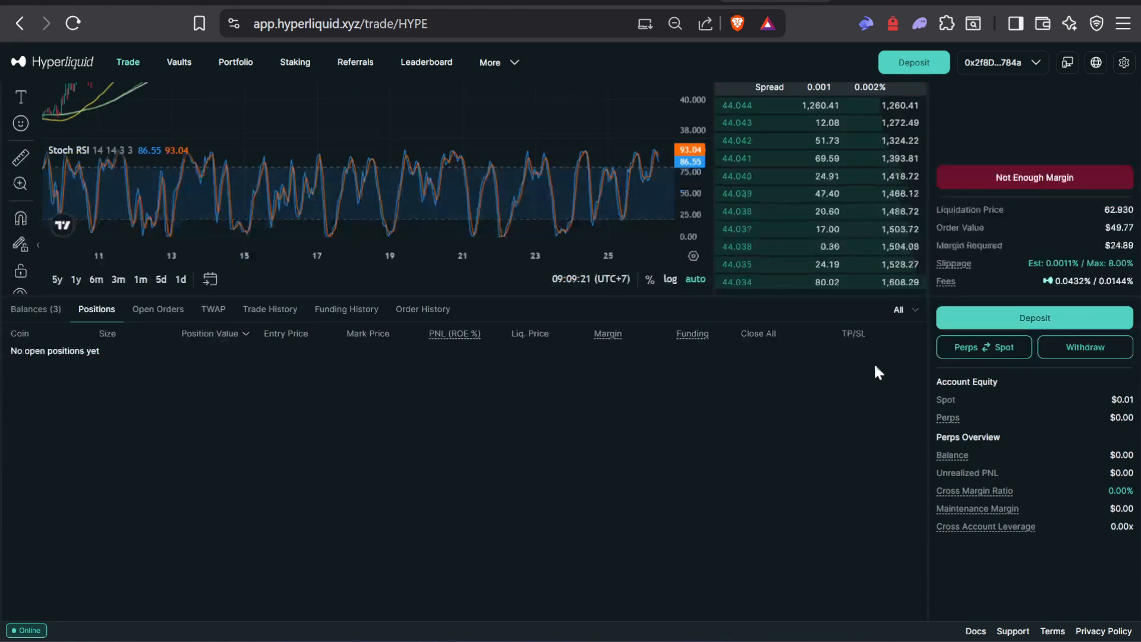
scroll(832, 387, "up", 5)
scroll(379, 491, "down", 2)
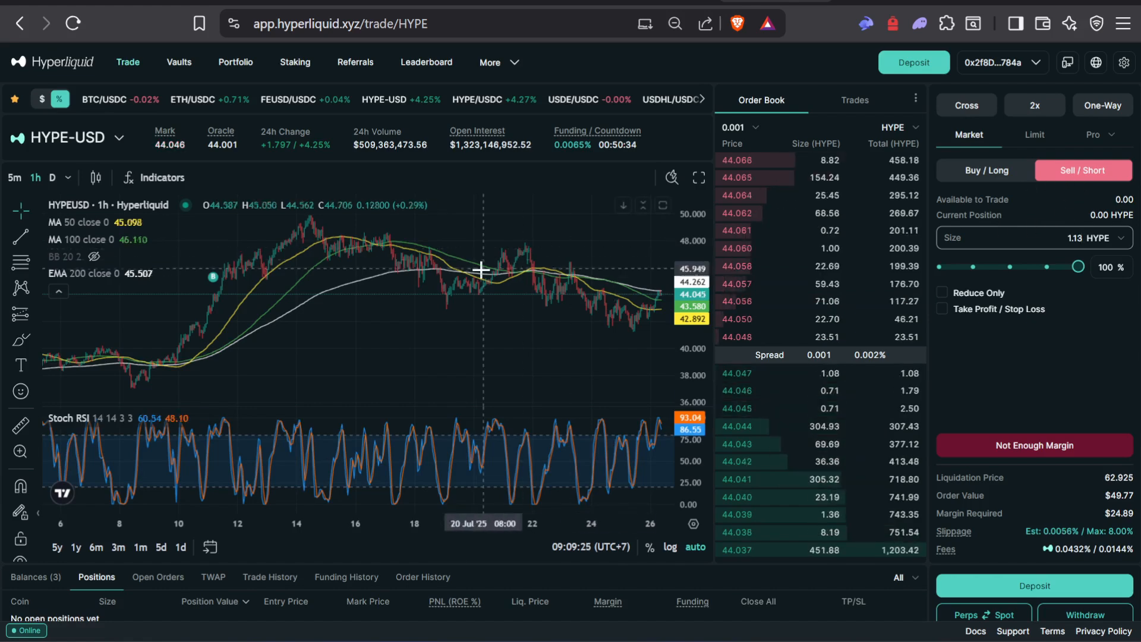
left_click(95, 139)
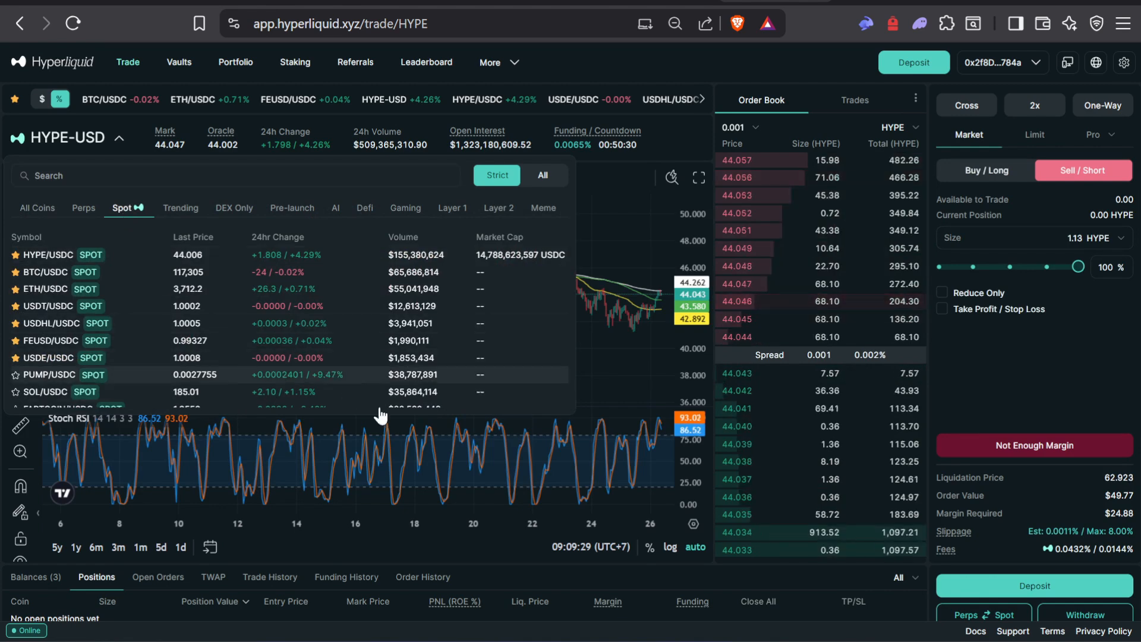
scroll(196, 568, "down", 1)
left_click(190, 568)
left_click(28, 482)
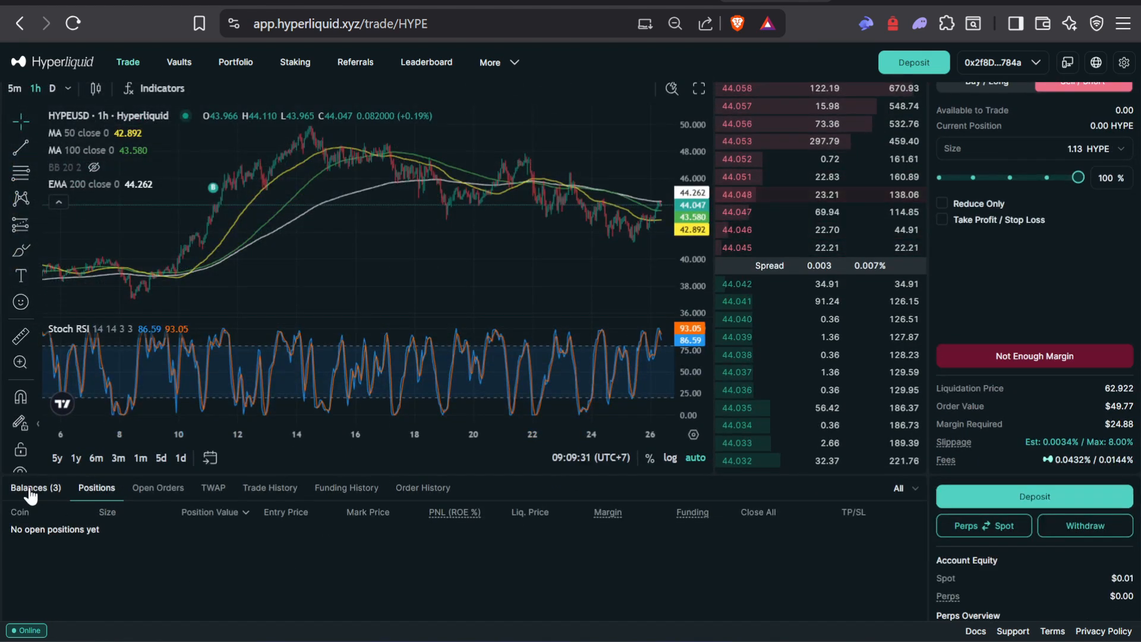
scroll(213, 443, "down", 1)
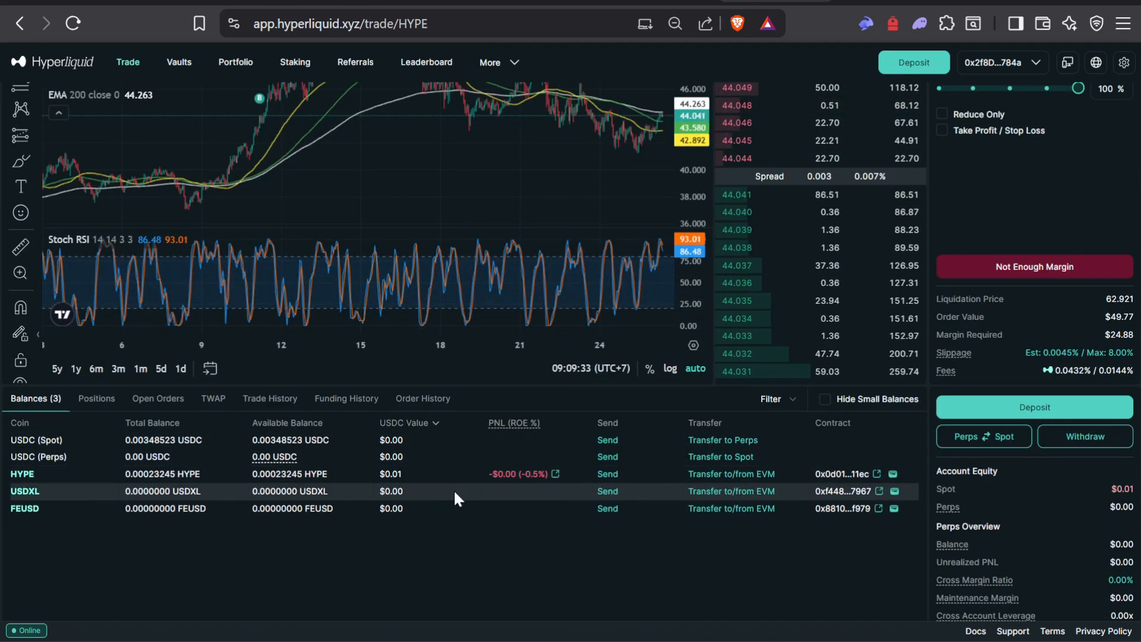
Step: View the HYPE transfer form between spot and EVM, leave without transferring, and look over the account balances
left_click(730, 476)
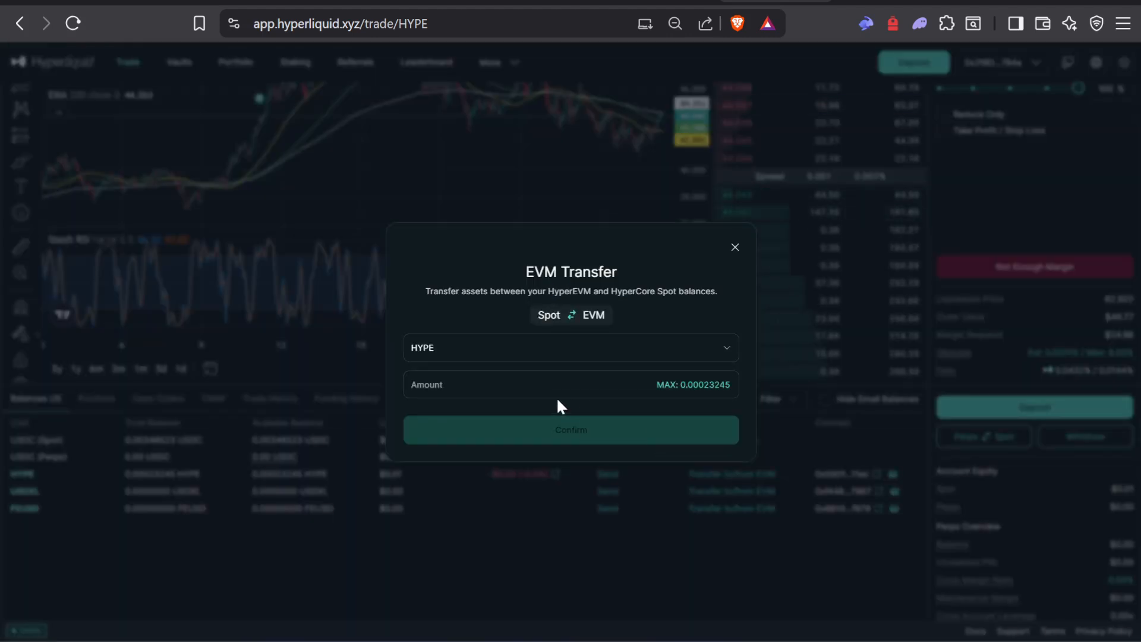
left_click(544, 385)
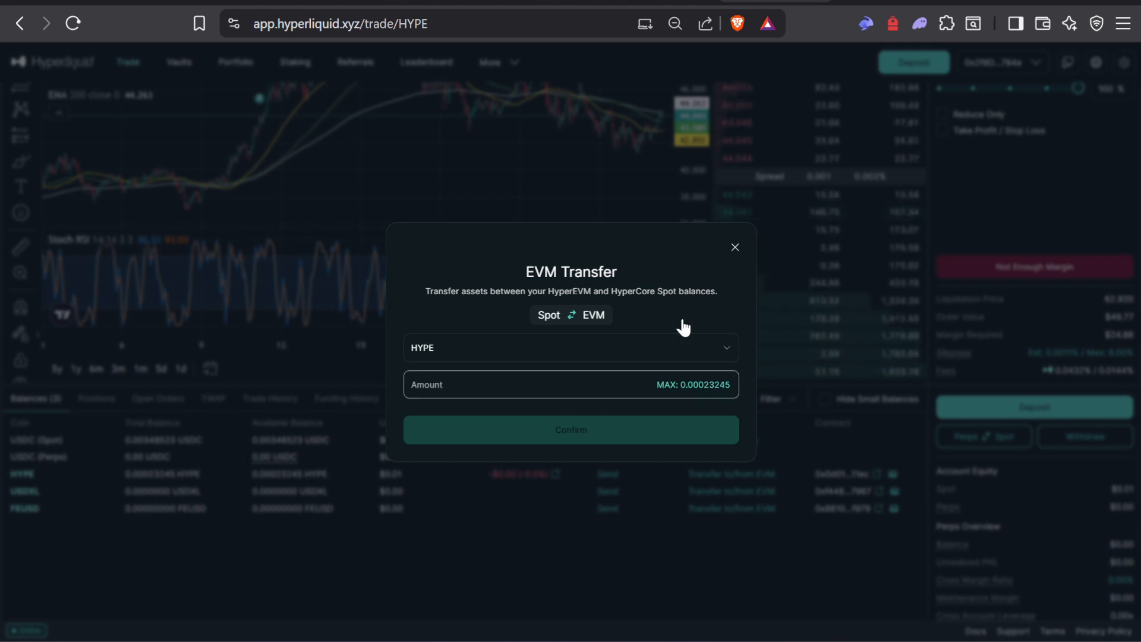
left_click(735, 247)
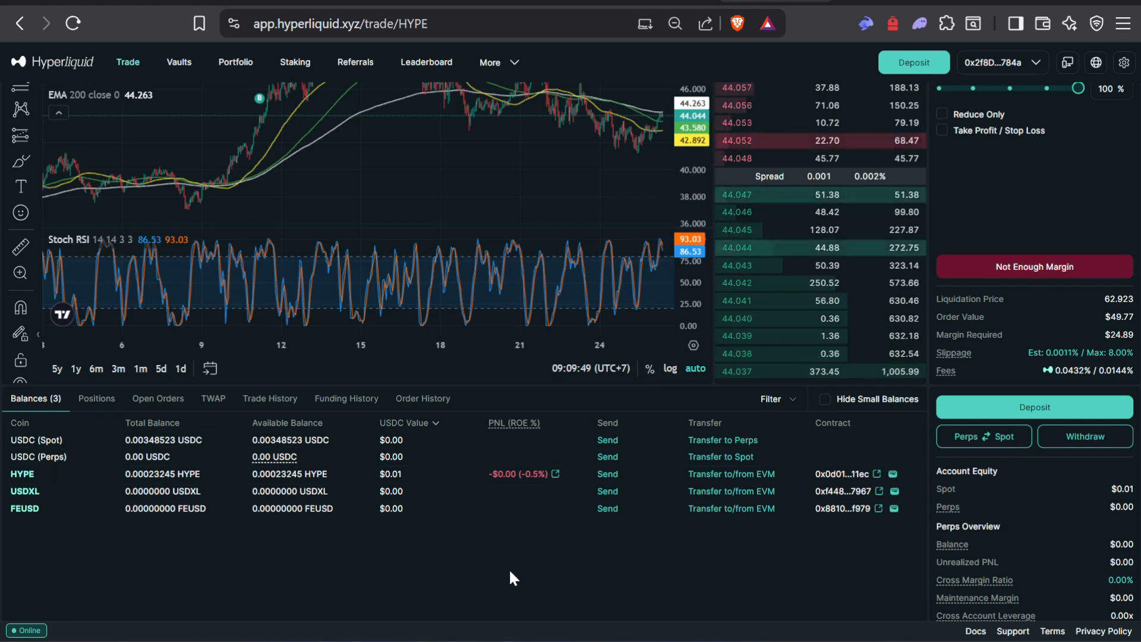
scroll(509, 568, "up", 3)
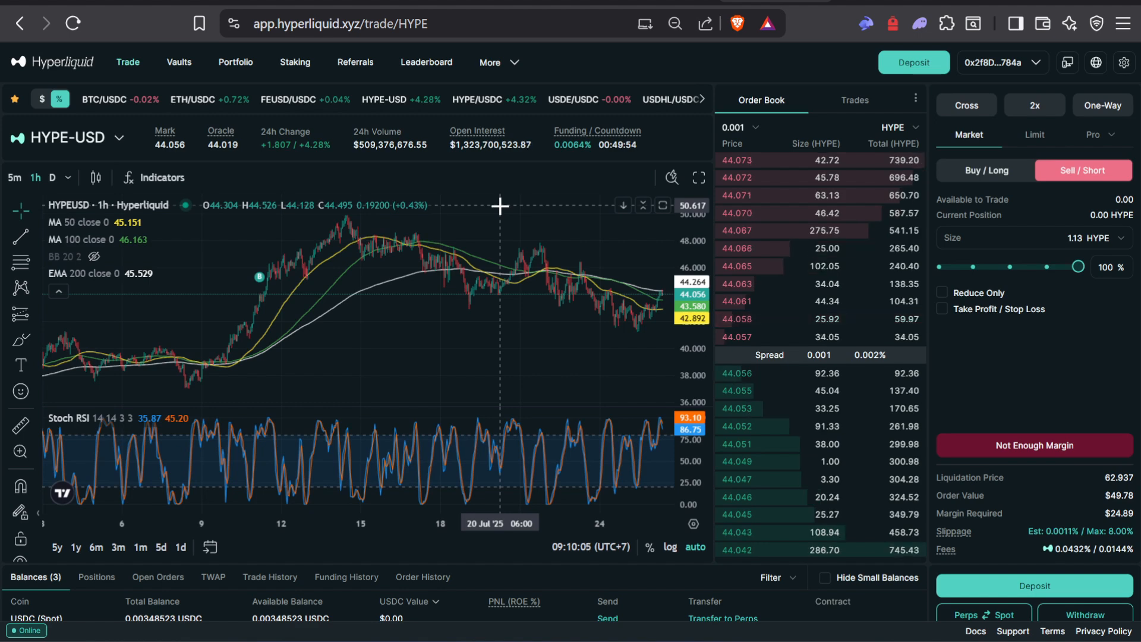
scroll(744, 67, "down", 3)
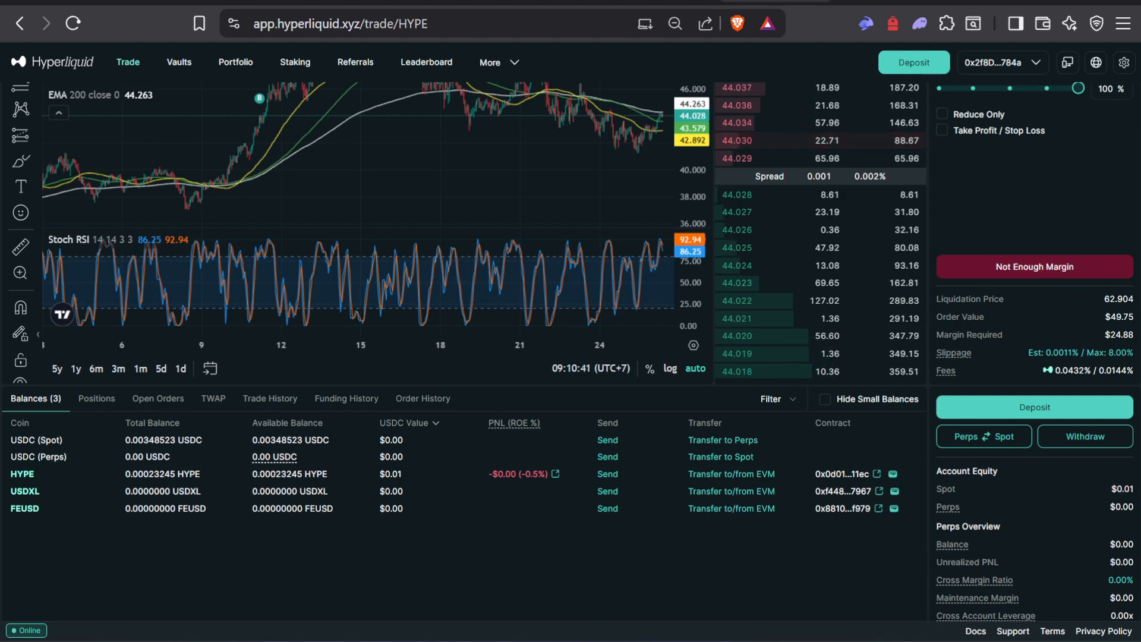
Step: Switch to the Excel lending table and select the Hypurrfi platform and its HYPE deposit cell
mouse_move(746, 630)
left_click(747, 574)
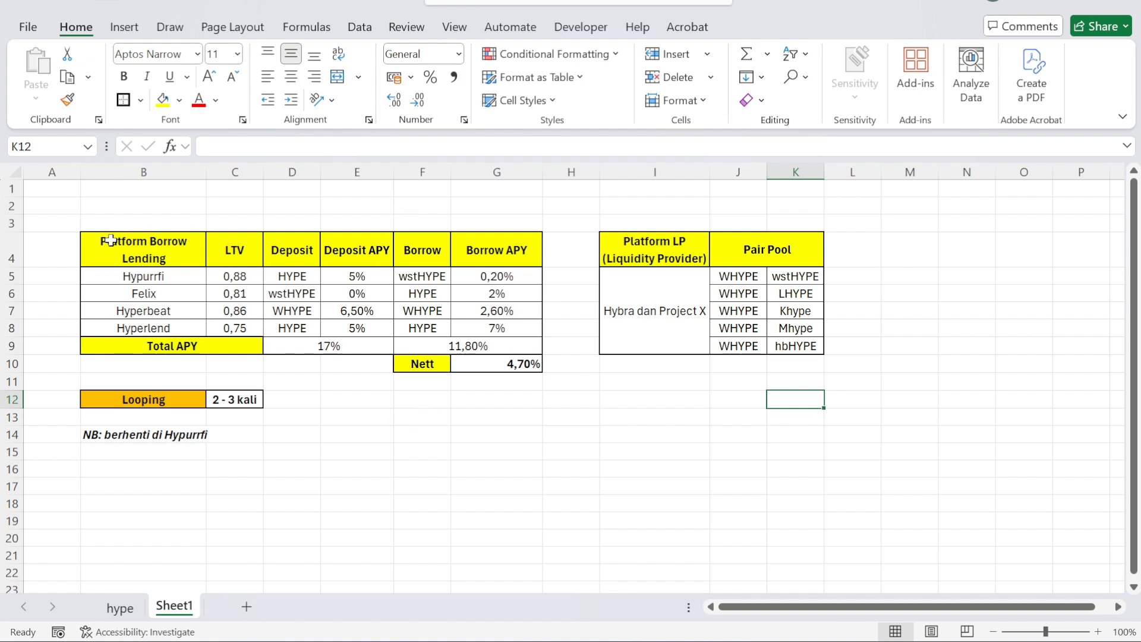
left_click(135, 280)
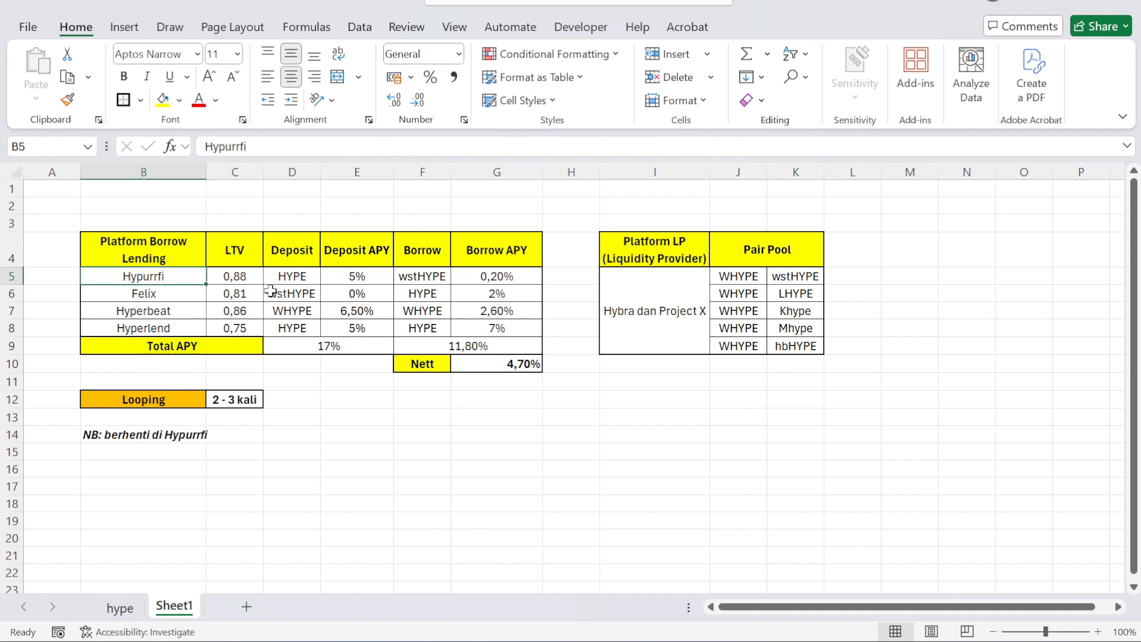
left_click(308, 283)
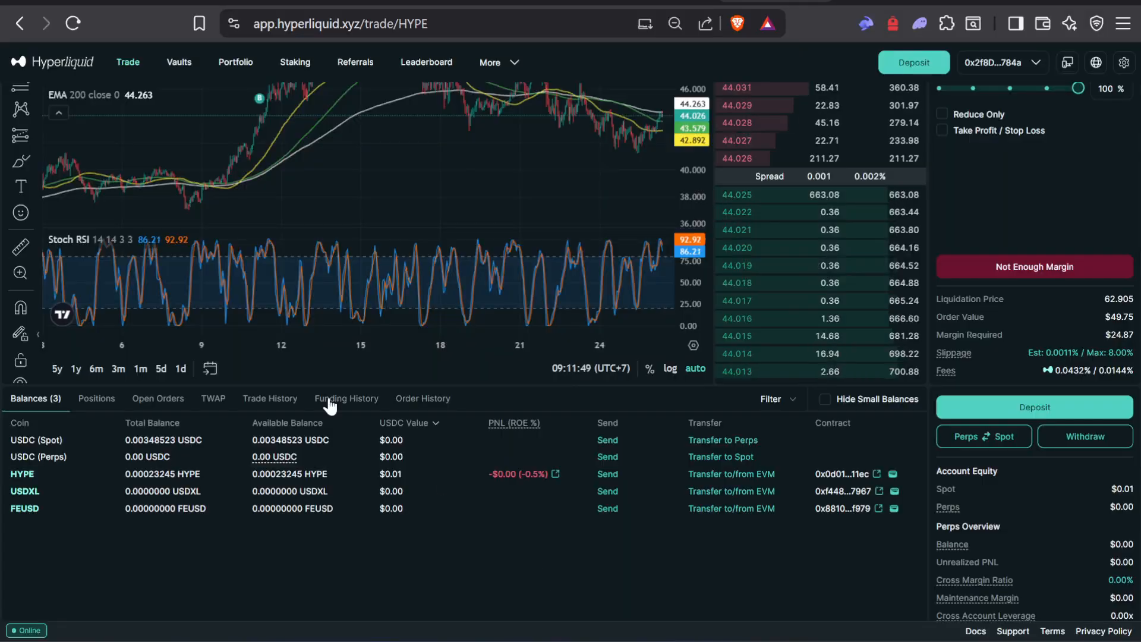
Step: Switch to the HypurrFi site in the browser and examine its pooled markets for HYPE
left_click(294, 2)
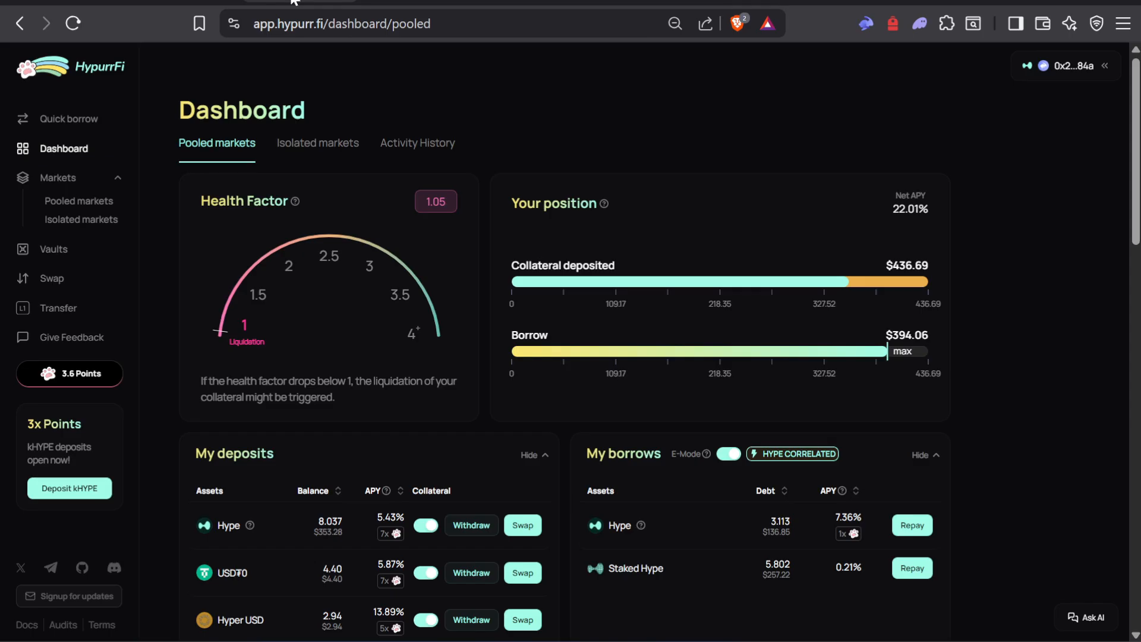
left_click(82, 118)
left_click(79, 180)
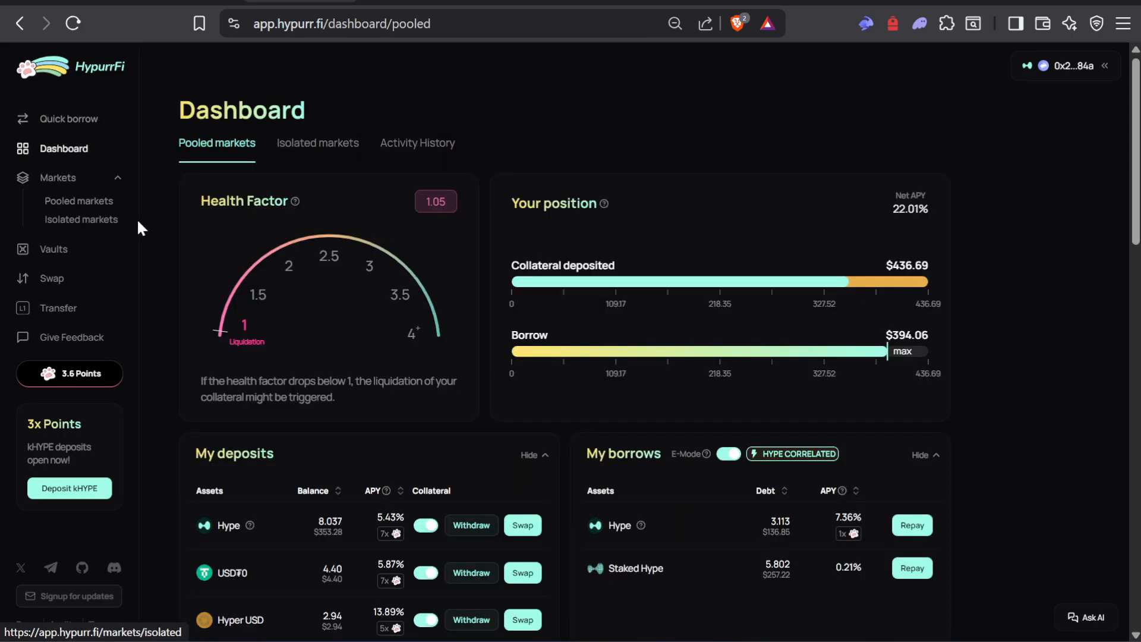
left_click(83, 202)
scroll(457, 343, "down", 2)
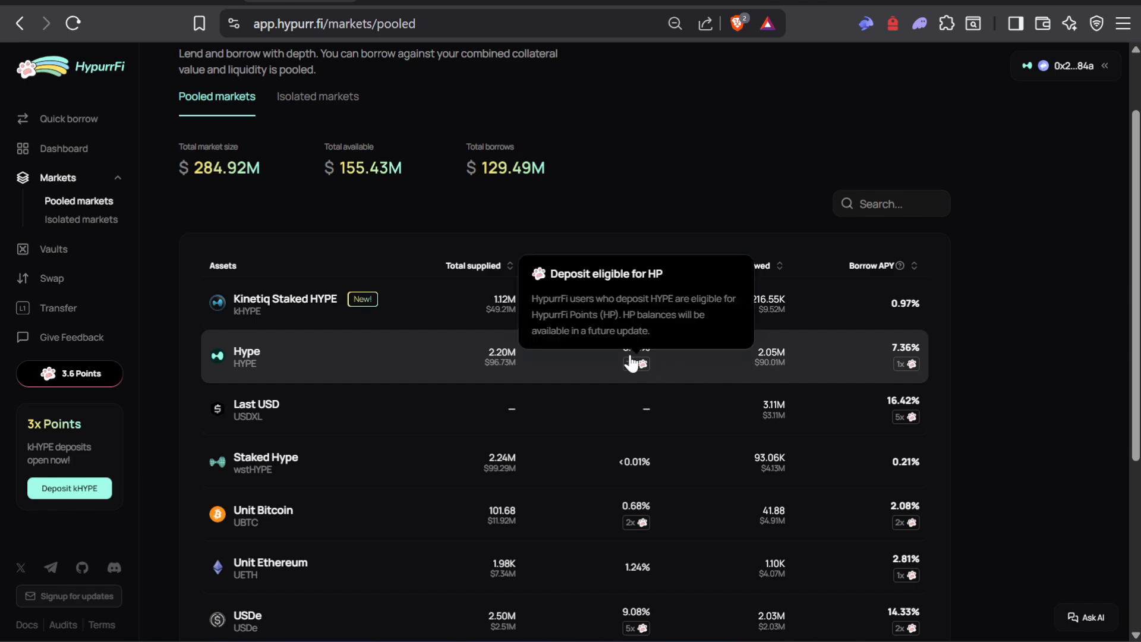
Step: Return to the HypurrFi dashboard and look over the assets available to deposit
left_click(70, 152)
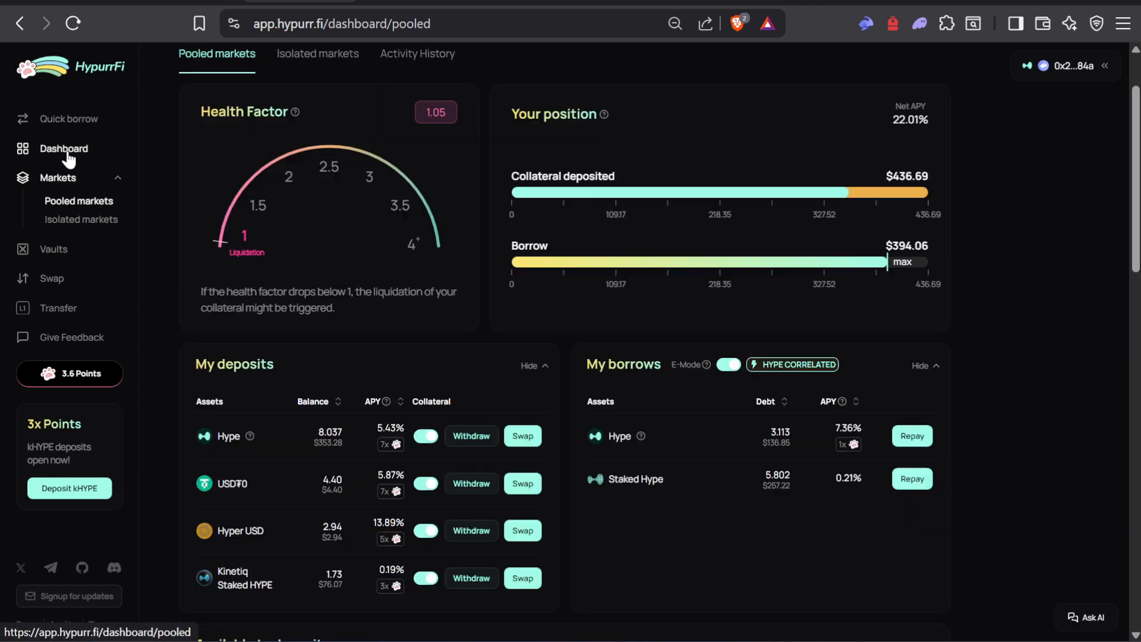
scroll(364, 312, "down", 7)
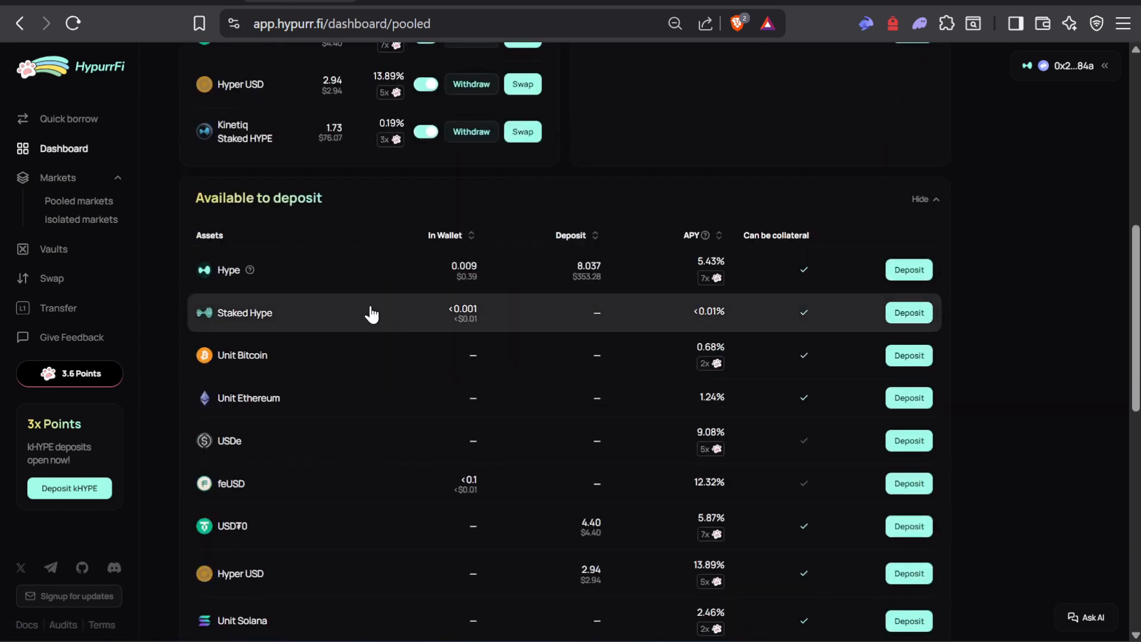
scroll(370, 314, "up", 4)
scroll(556, 316, "down", 3)
scroll(386, 297, "up", 7)
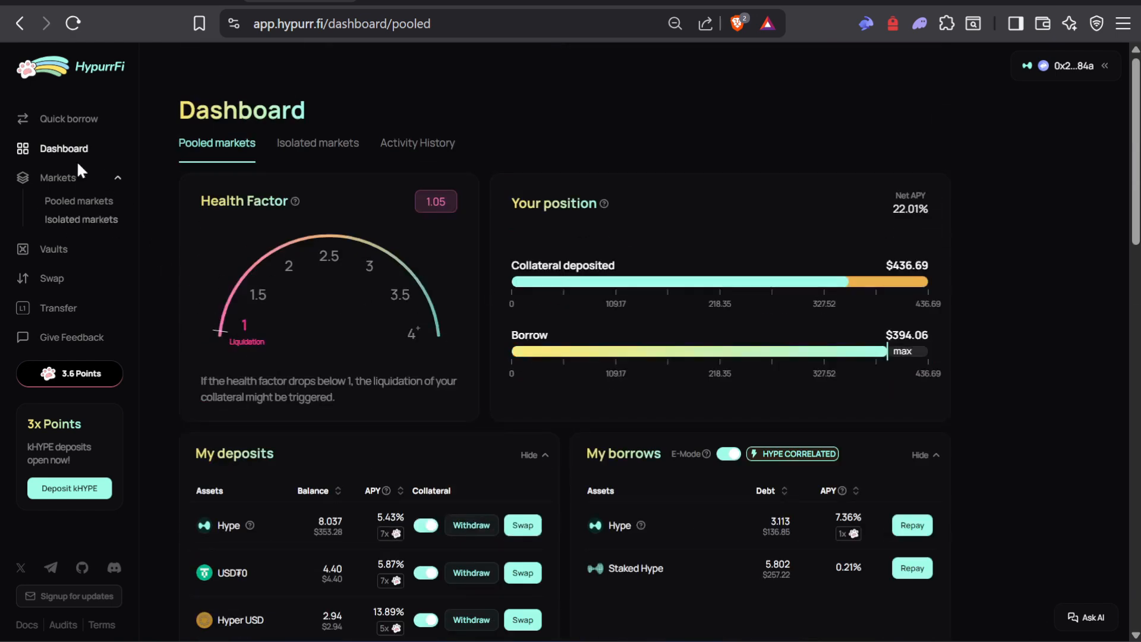
Step: View the HYPE deposit form, leave without depositing, and review the existing deposits and borrows
scroll(458, 408, "down", 5)
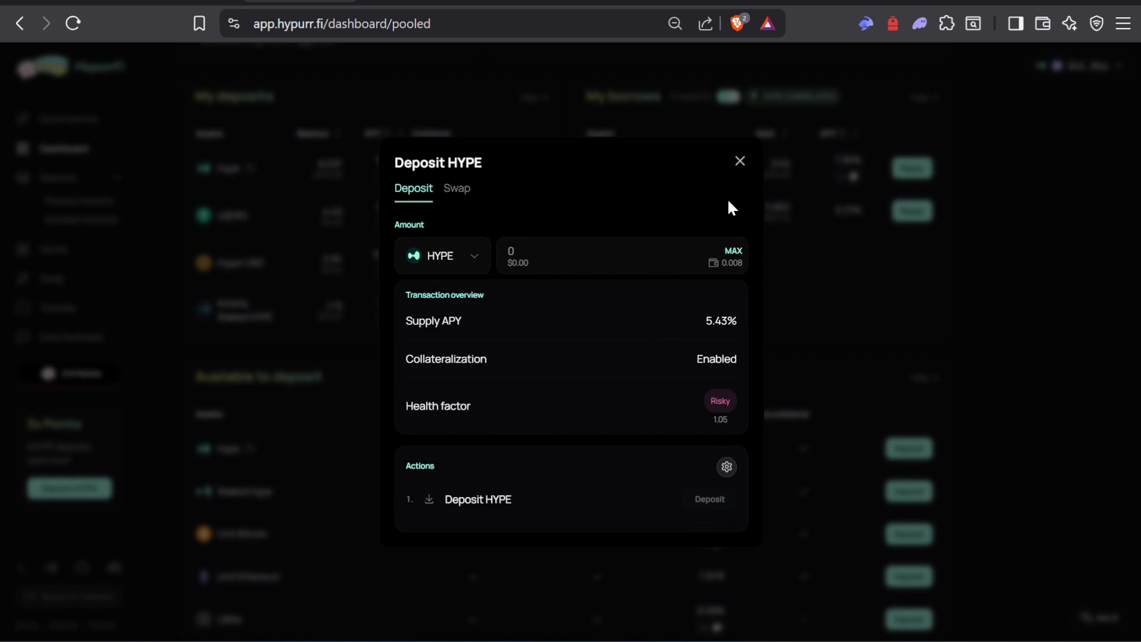
left_click(740, 162)
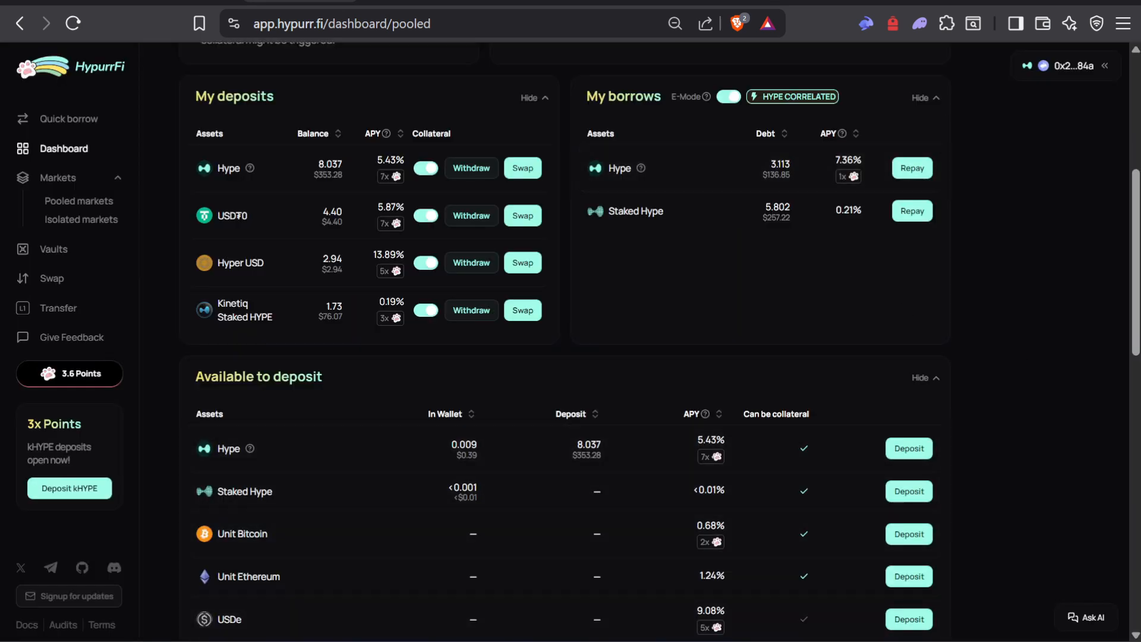
key("alt+Tab")
key("alt+Tab")
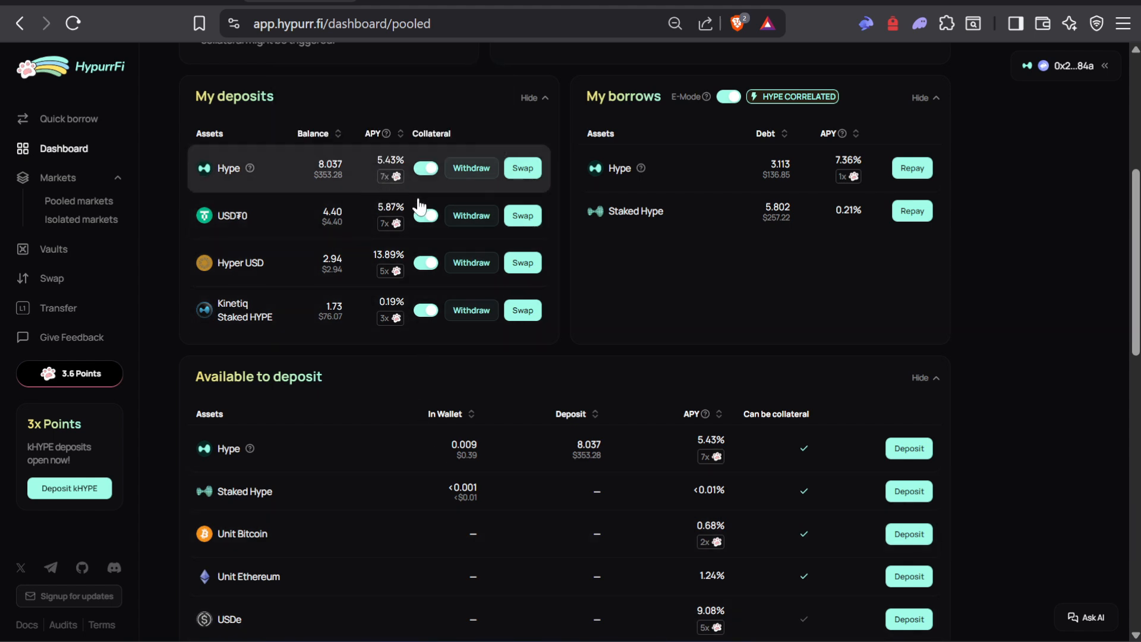
scroll(661, 264, "up", 1)
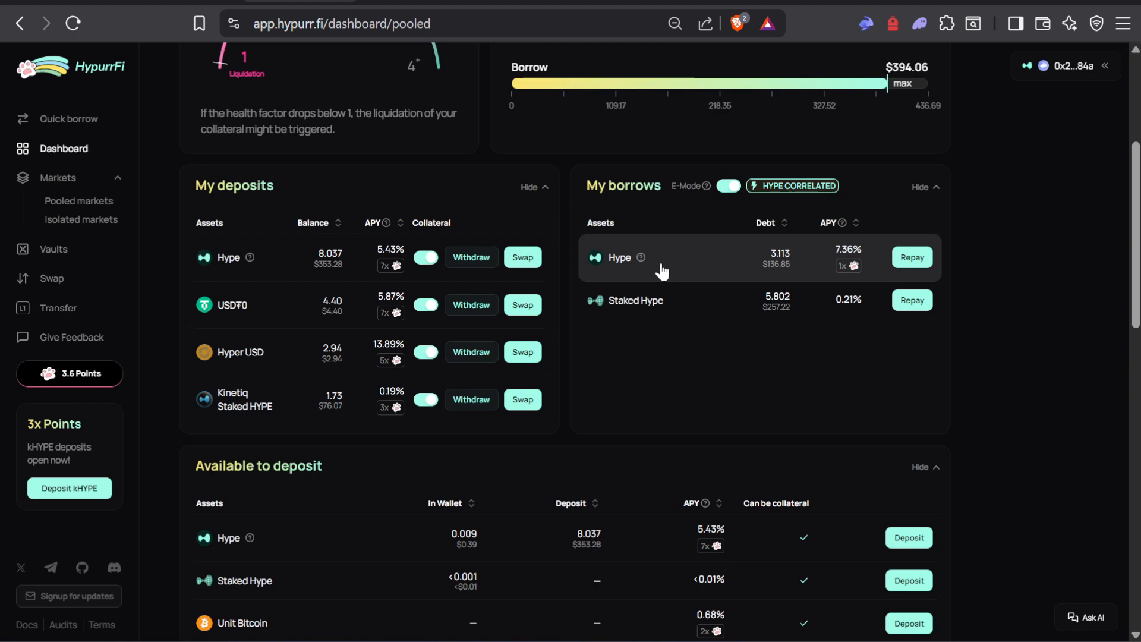
Step: Switch to the Excel lending table and select the Borrow heading and Hypurrfi's wstHYPE borrow cell
key("alt+Tab")
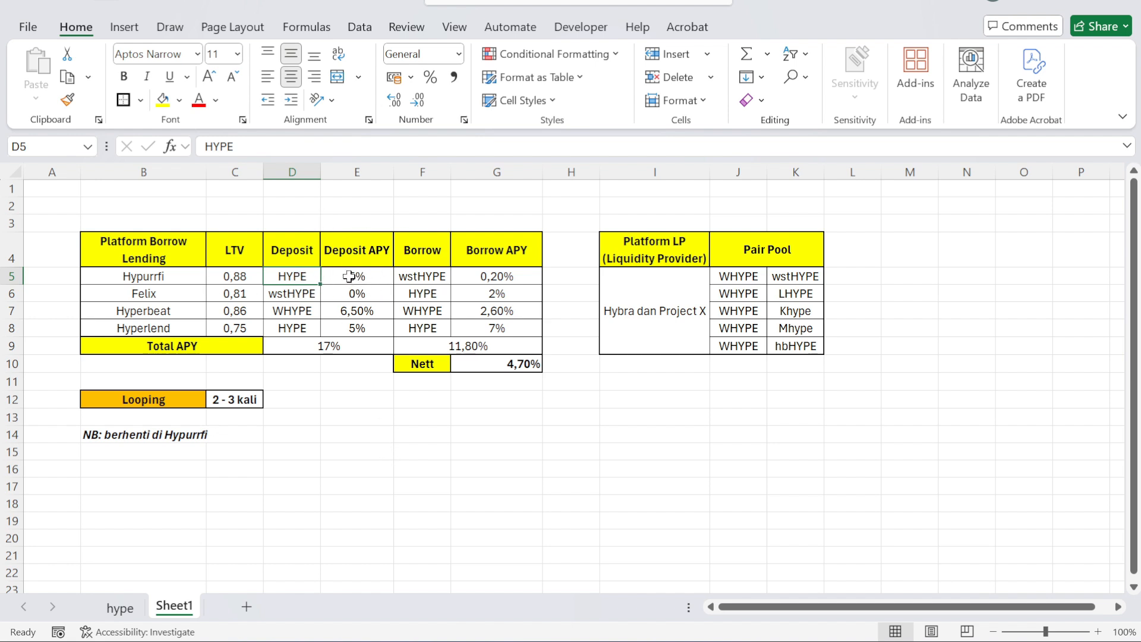
left_click(426, 252)
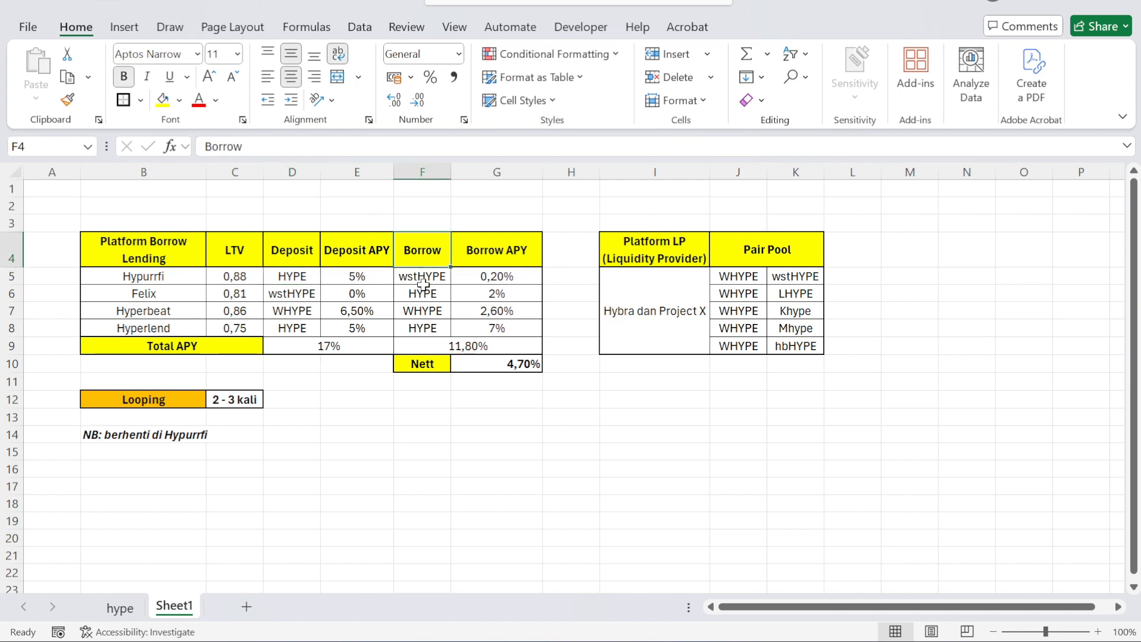
left_click(423, 282)
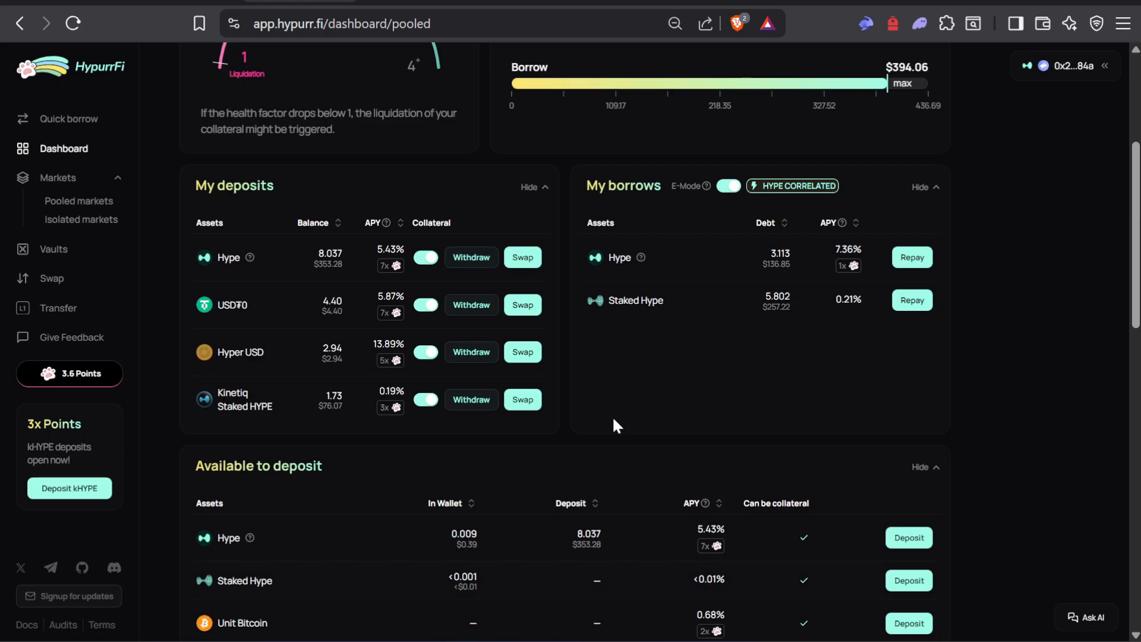
Step: Switch to the HypurrFi dashboard and examine the list of assets available to borrow, including Staked Hype
scroll(805, 334, "down", 15)
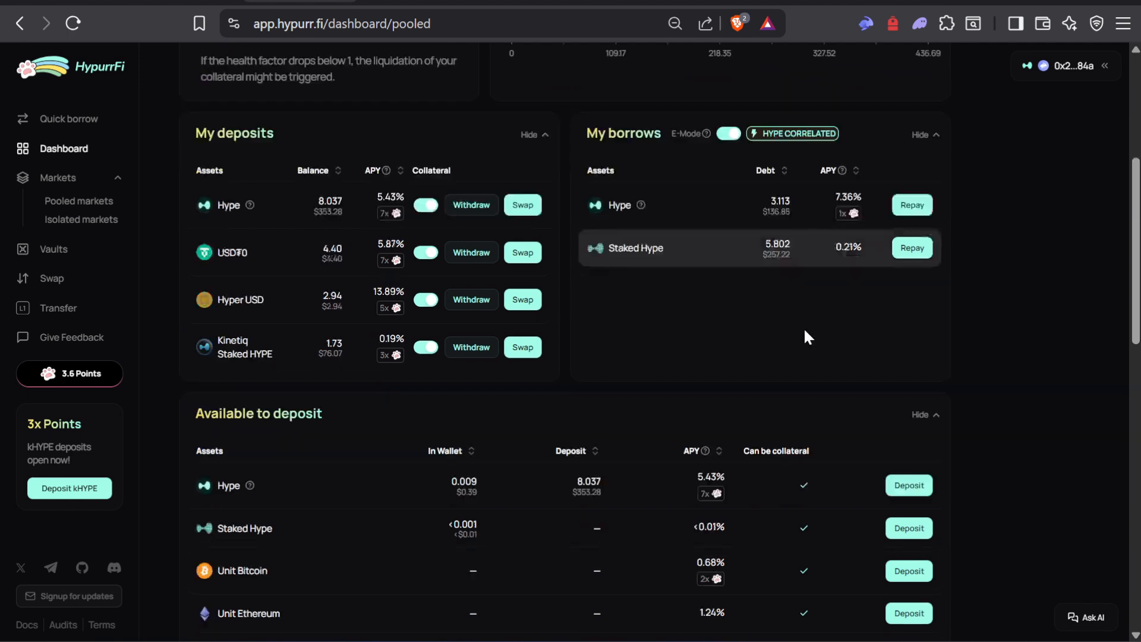
scroll(498, 369, "up", 6)
left_click_drag(196, 404, 319, 404)
left_click(197, 416)
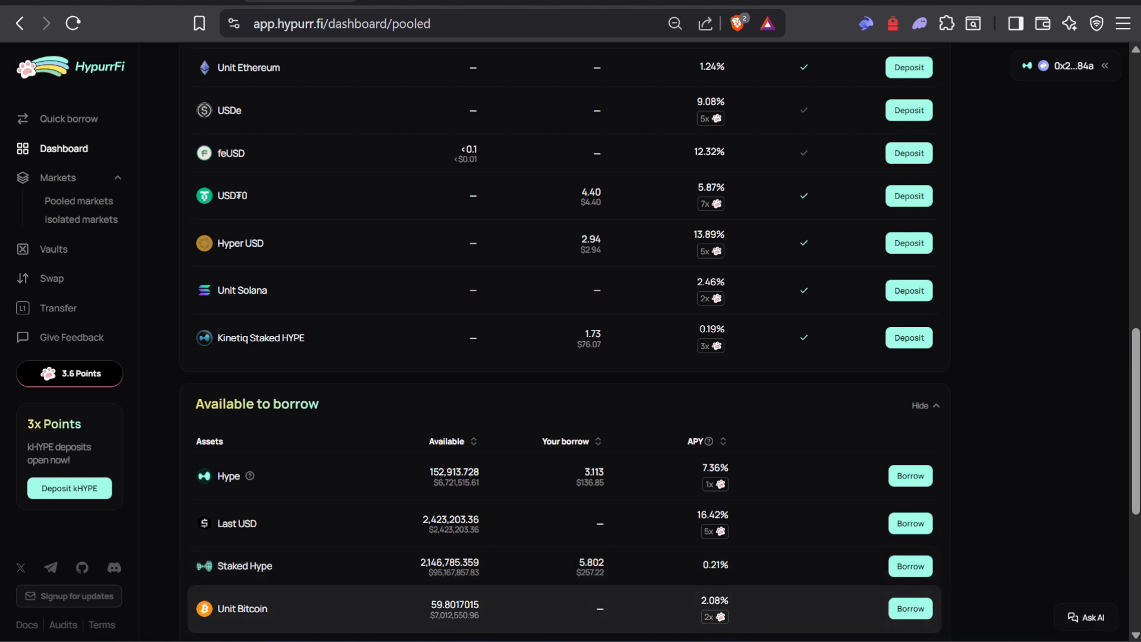
scroll(507, 362, "up", 15)
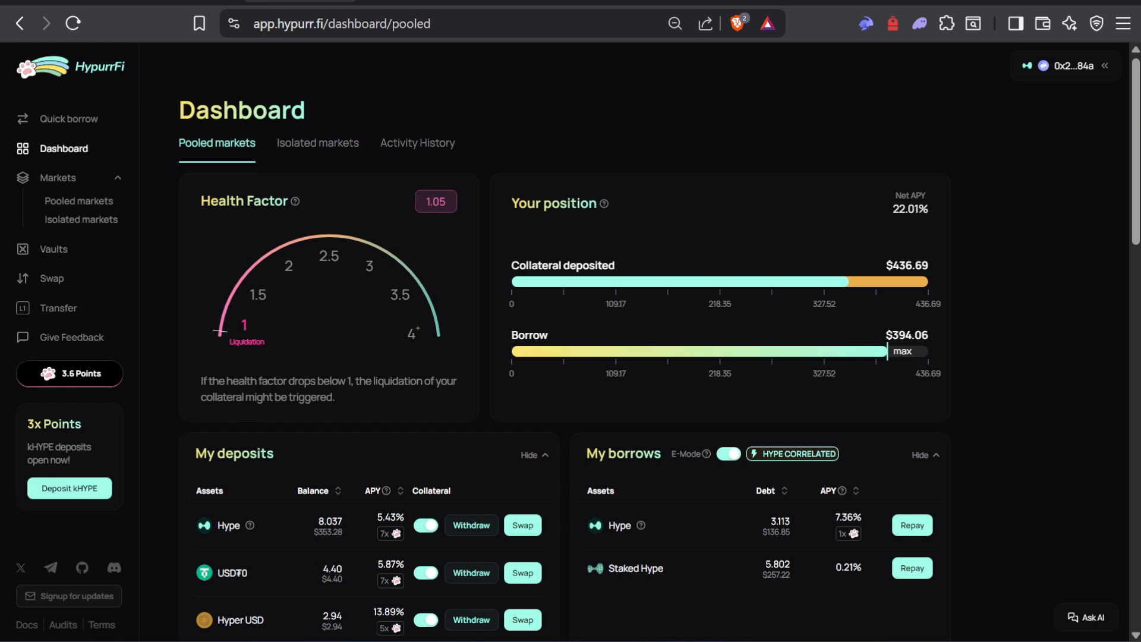
scroll(695, 523, "down", 10)
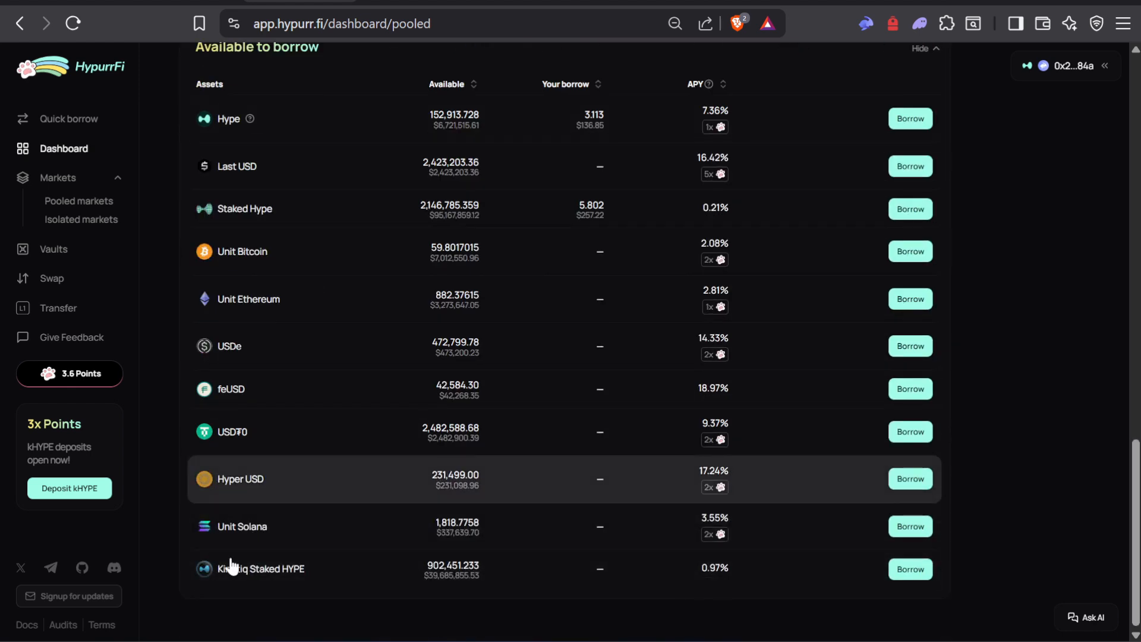
scroll(783, 636, "up", 10)
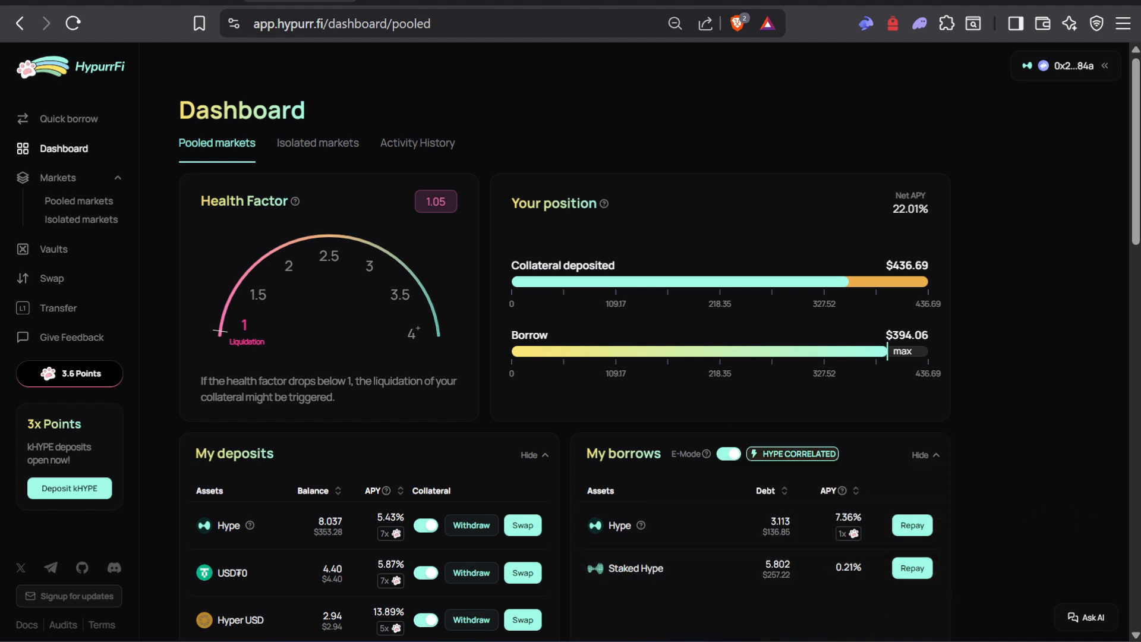
Step: Switch to the Excel lending table and select Hypurrfi's borrow APY and the Felix platform cell
left_click(534, 641)
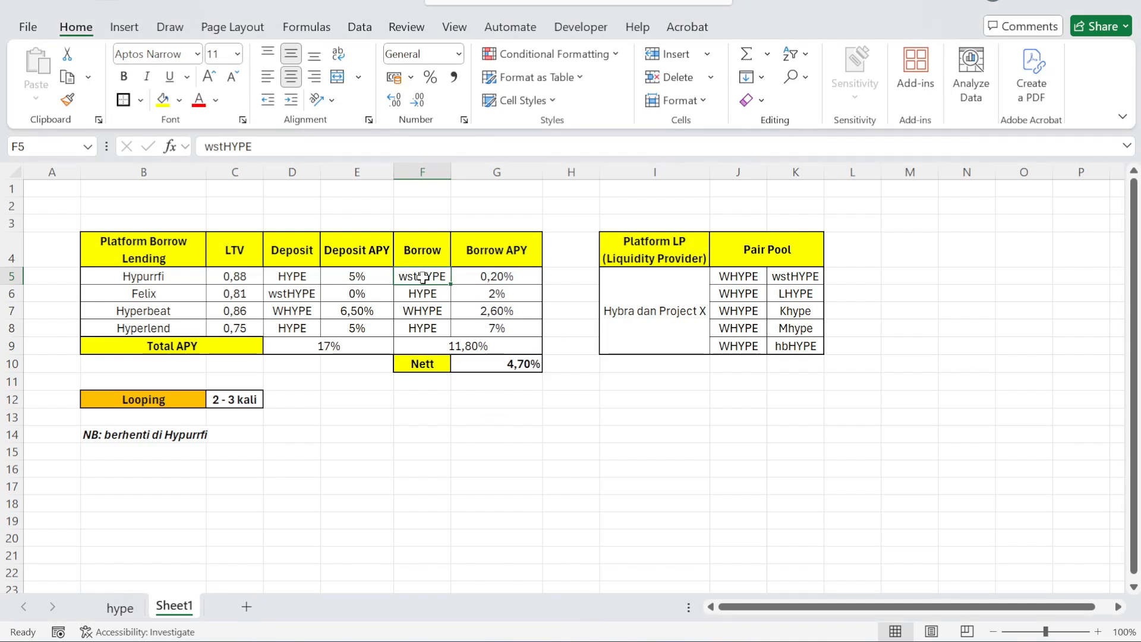
left_click(519, 278)
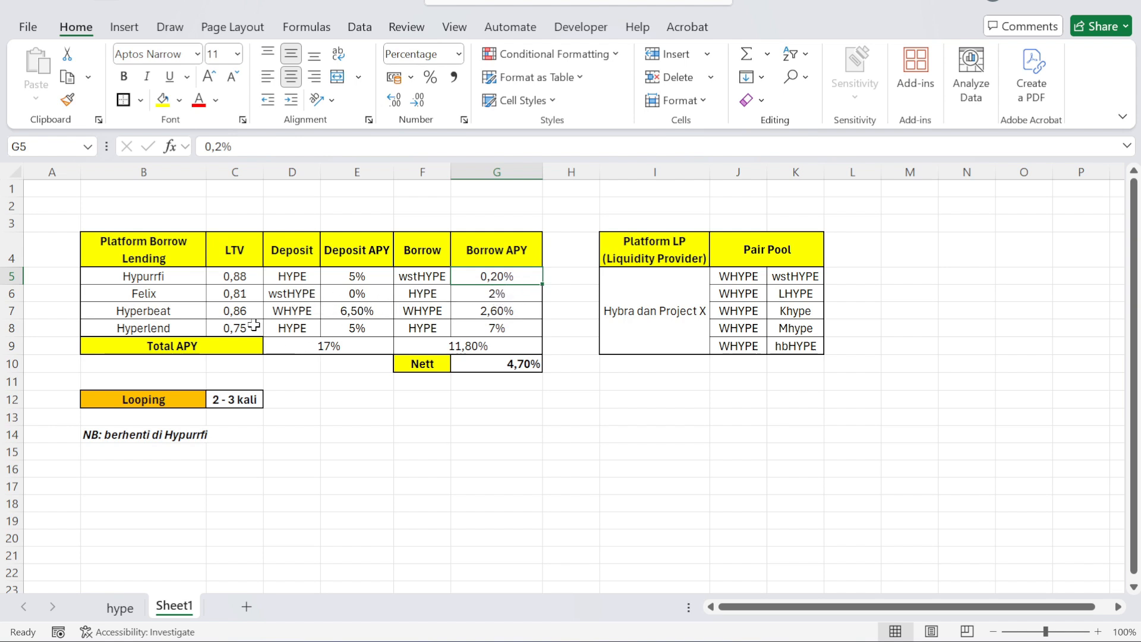
left_click(127, 307)
left_click(162, 291)
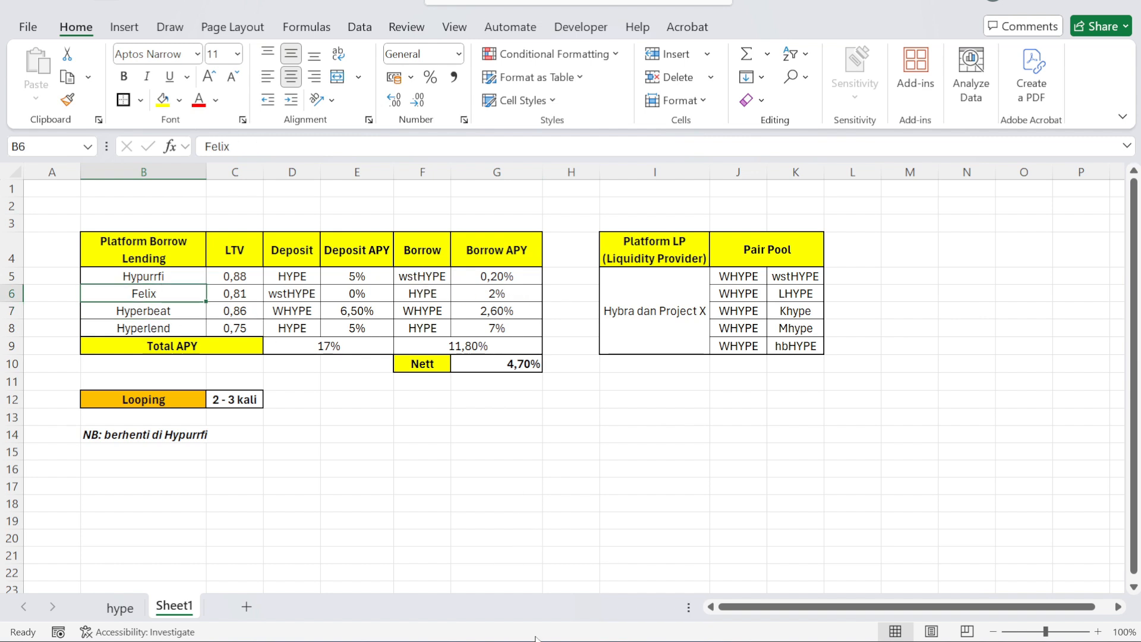
Step: Switch to the Felix site in the browser and examine the wstHYPE position and markets under Vanilla borrowing
left_click(706, 640)
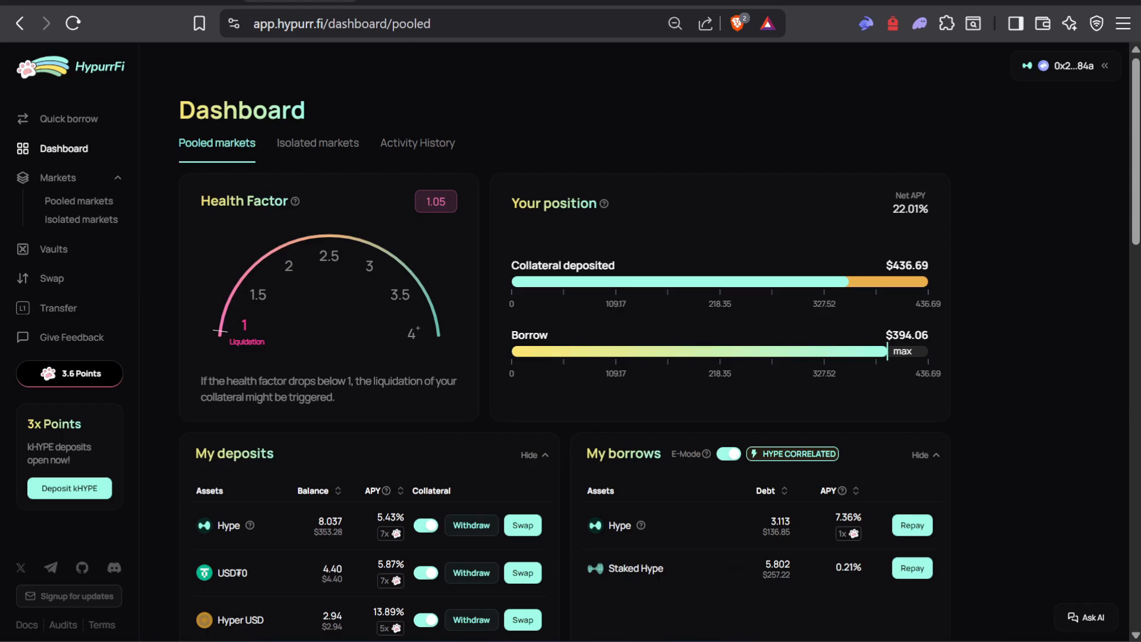
left_click(508, 2)
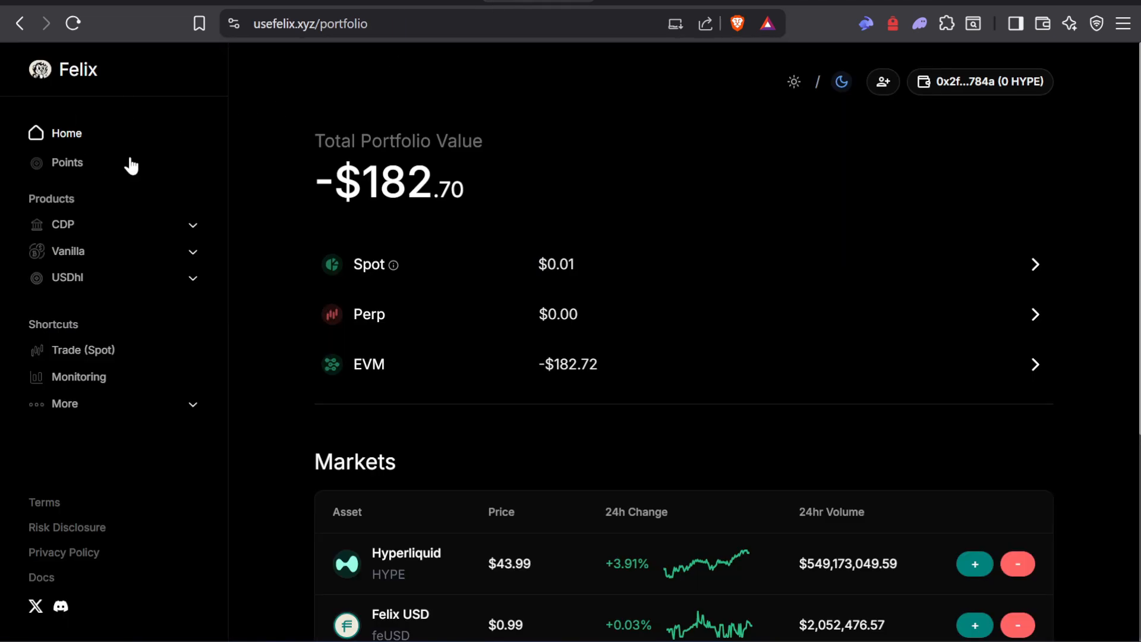
left_click(66, 255)
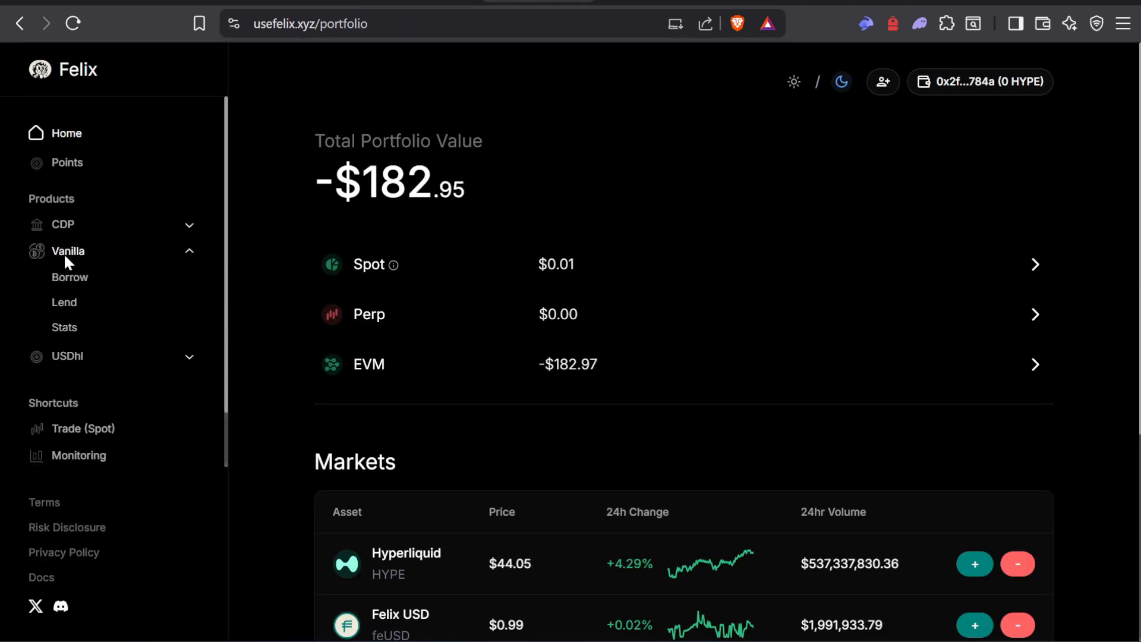
left_click(57, 286)
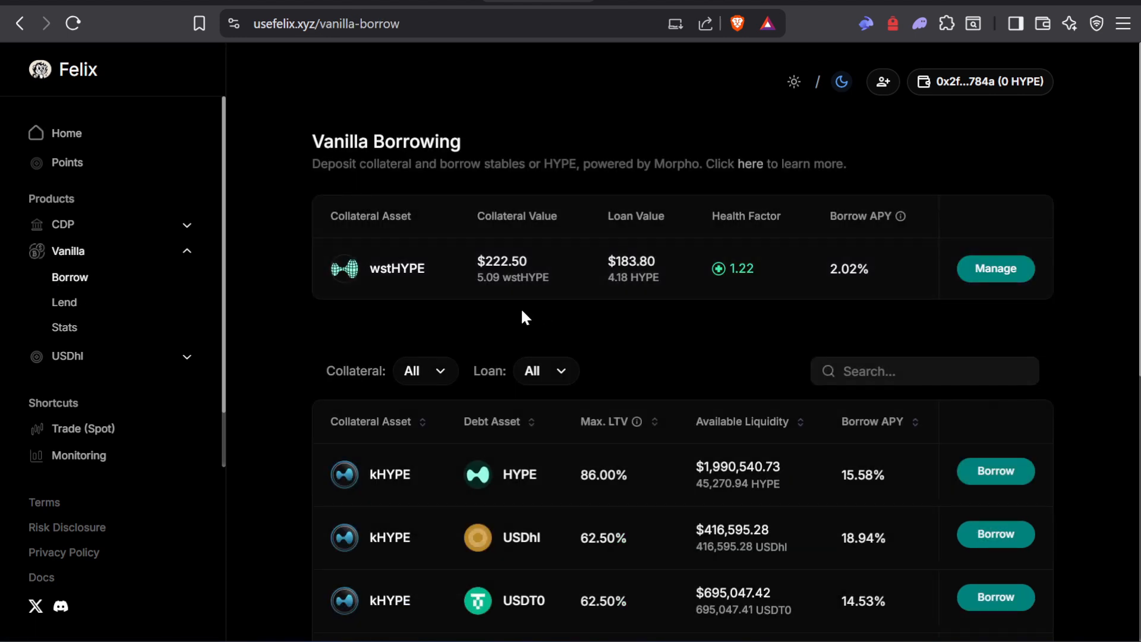
scroll(525, 317, "down", 6)
scroll(601, 400, "down", 2)
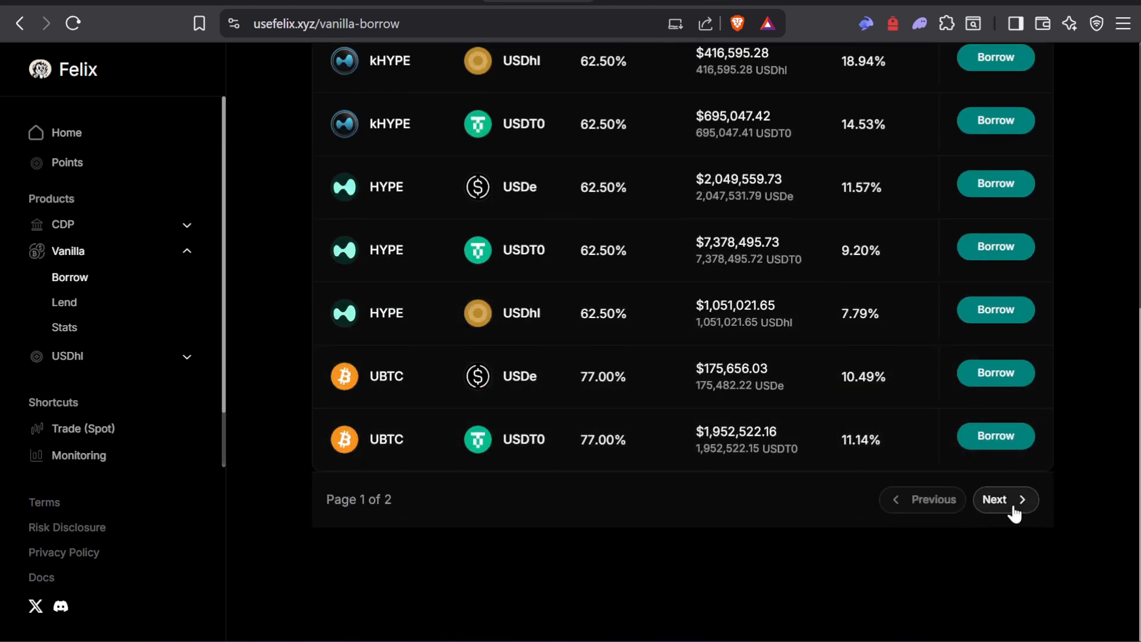
scroll(392, 260, "up", 8)
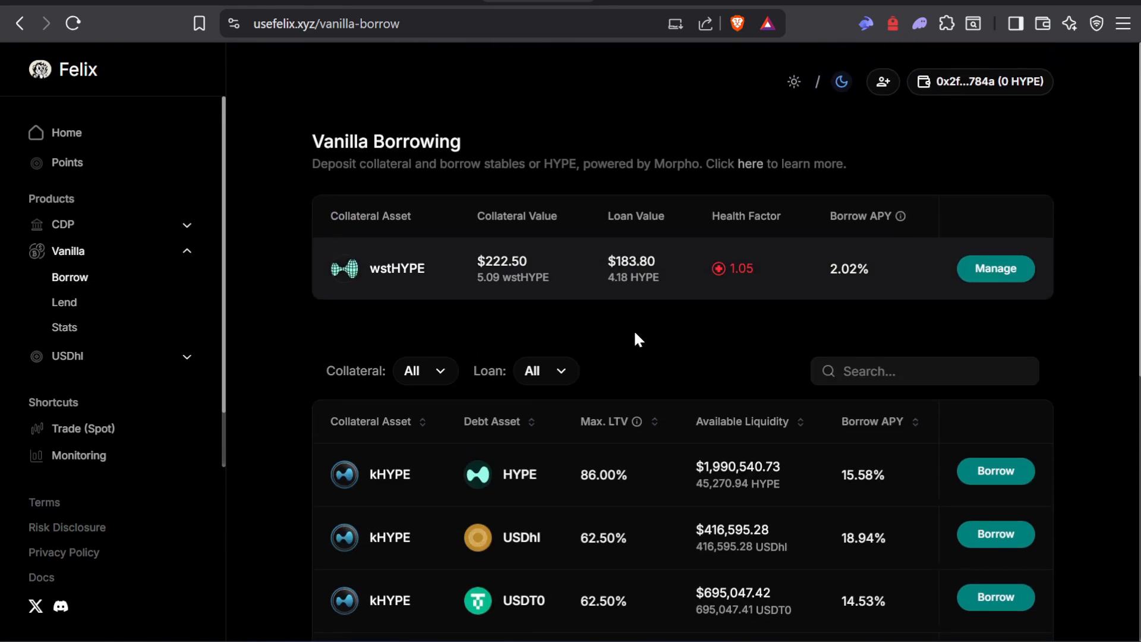
Step: Filter the Vanilla borrowing markets to those with HYPE as the loan asset
scroll(635, 351, "down", 8)
scroll(636, 362, "up", 8)
left_click(547, 372)
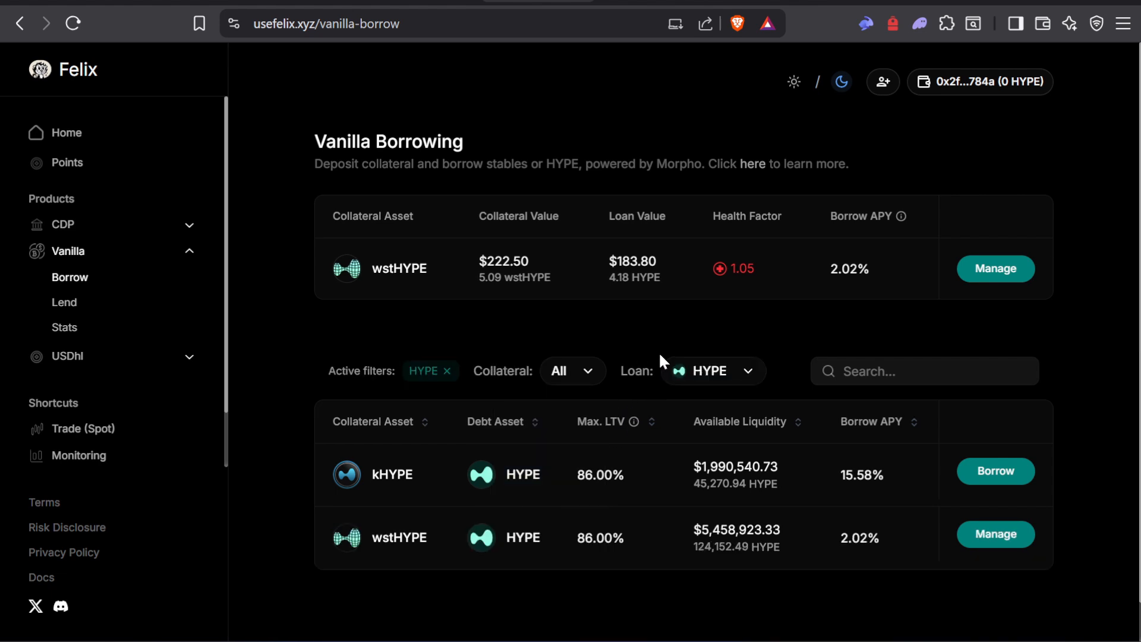
scroll(520, 570, "down", 1)
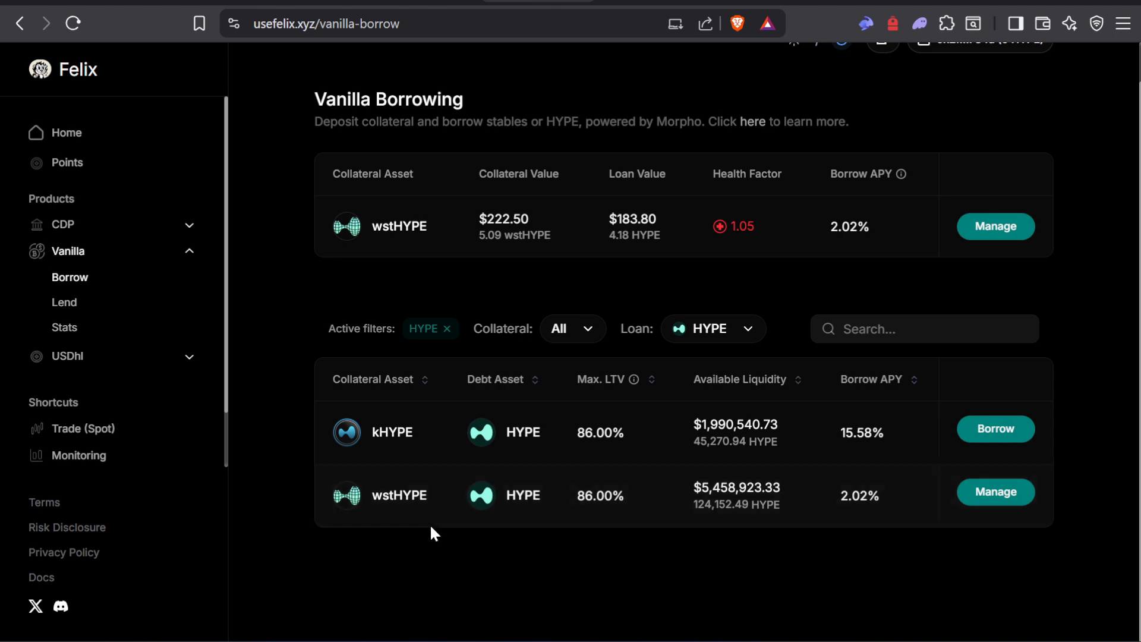
Step: Switch to the HypurrFi dashboard, examine the assets available to borrow, and return to Felix's Vanilla borrowing page
left_click(312, 3)
scroll(813, 341, "down", 8)
scroll(813, 342, "down", 12)
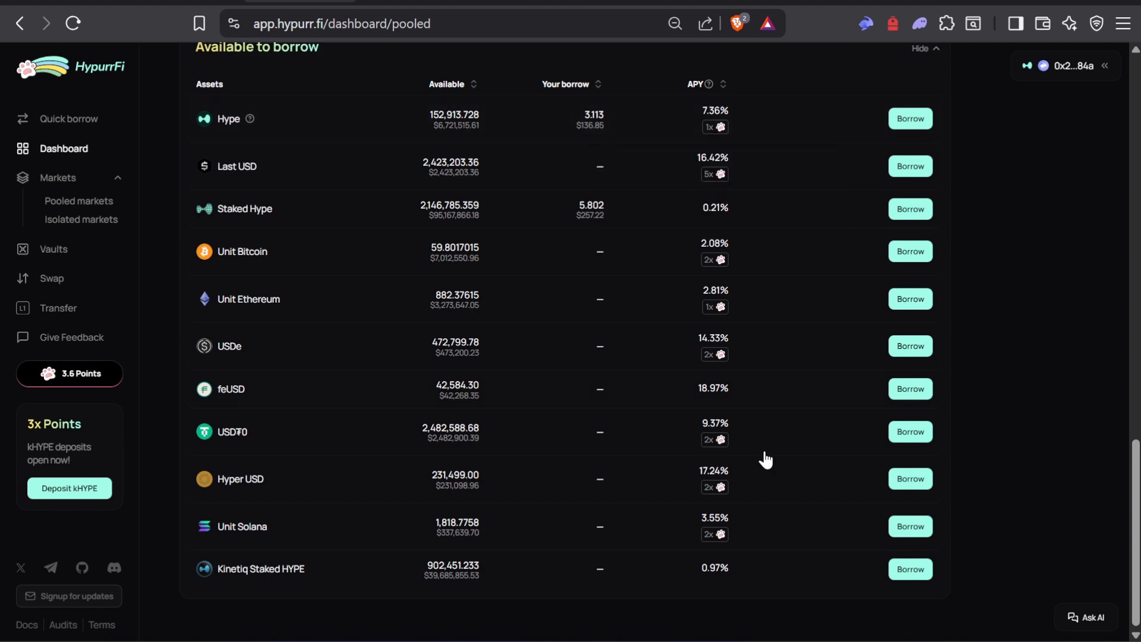
scroll(406, 125, "up", 15)
scroll(418, 2, "down", 2)
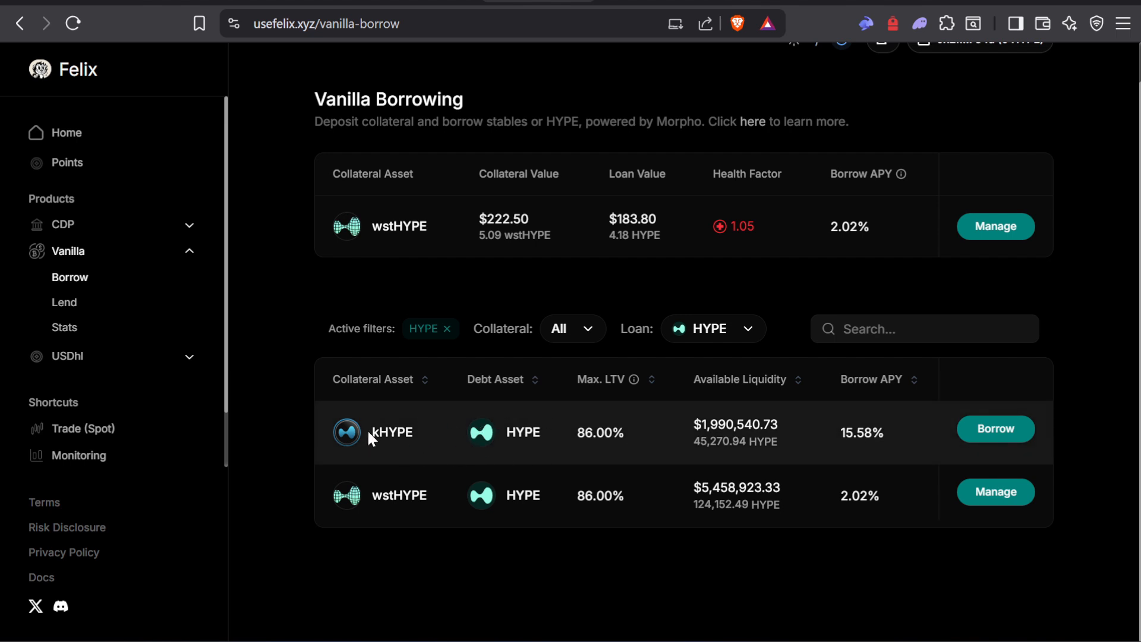
Step: Highlight the kHYPE collateral name and its borrow APY in the HYPE loan market list
left_click_drag(370, 439, 438, 434)
left_click(553, 565)
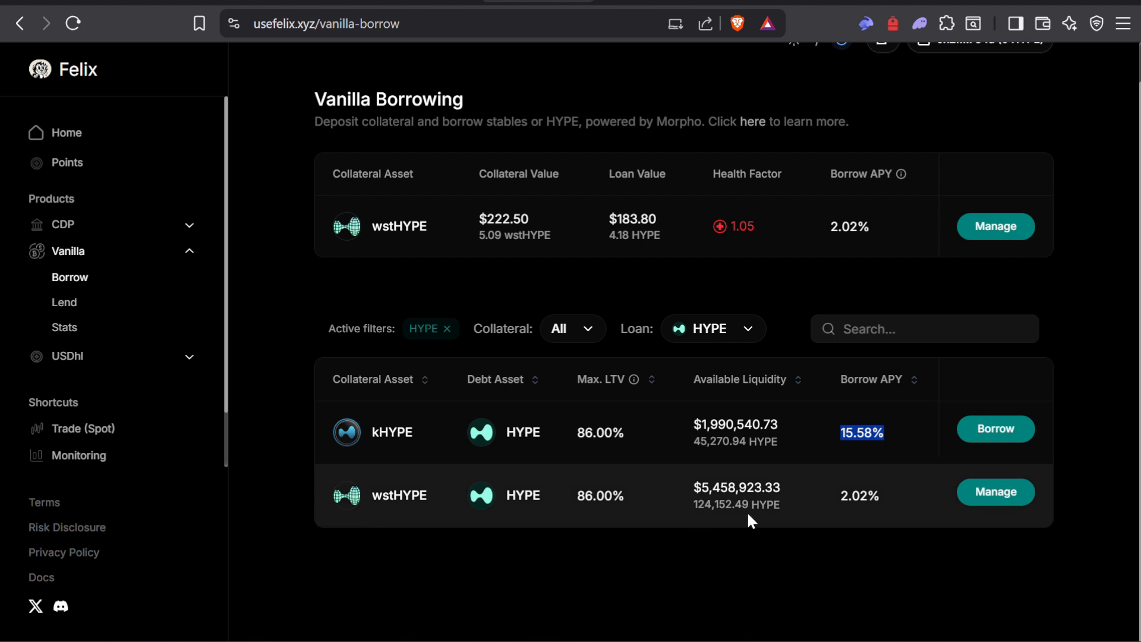
left_click(656, 559)
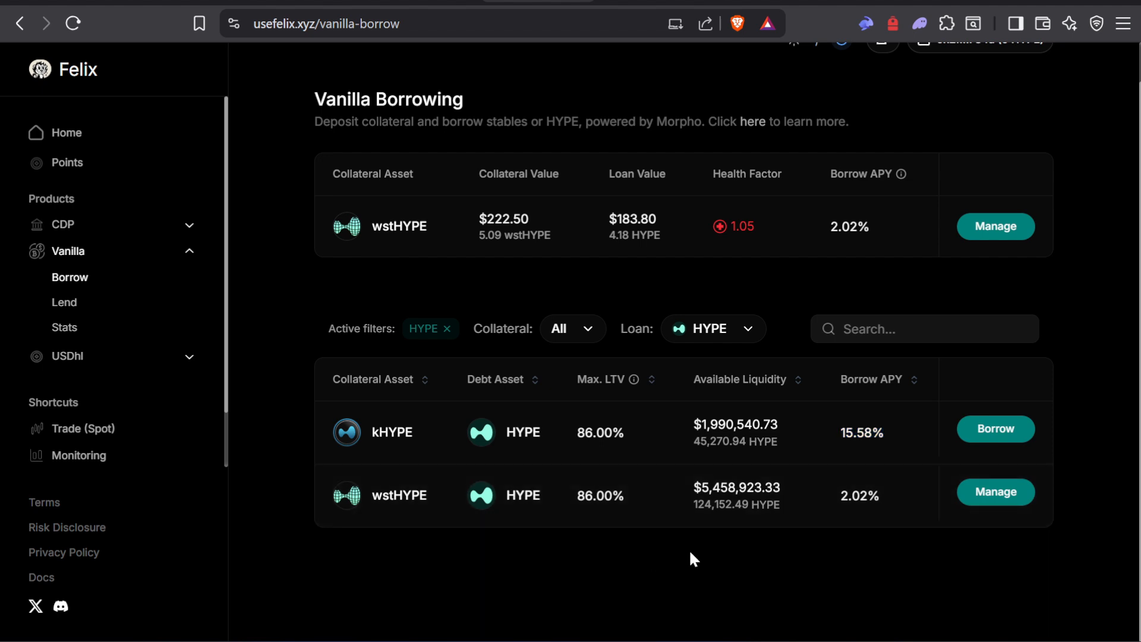
Step: Open the wstHYPE/HYPE position for management, view its available deposit, withdraw, borrow and repay actions, and close it
left_click(990, 500)
left_click(668, 185)
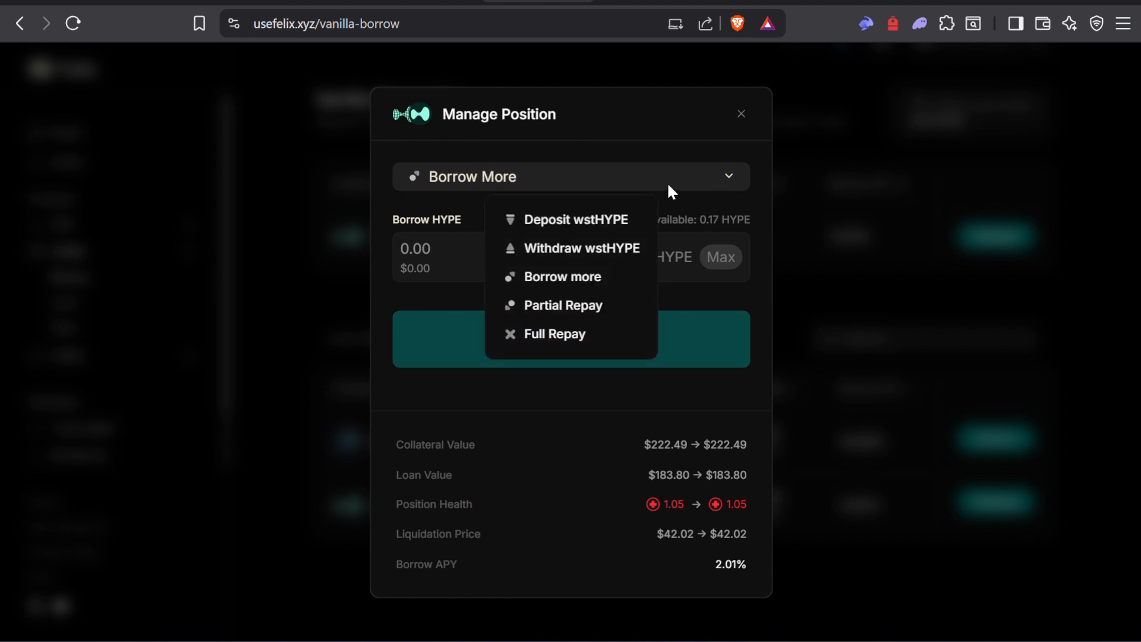
left_click(670, 180)
left_click(663, 179)
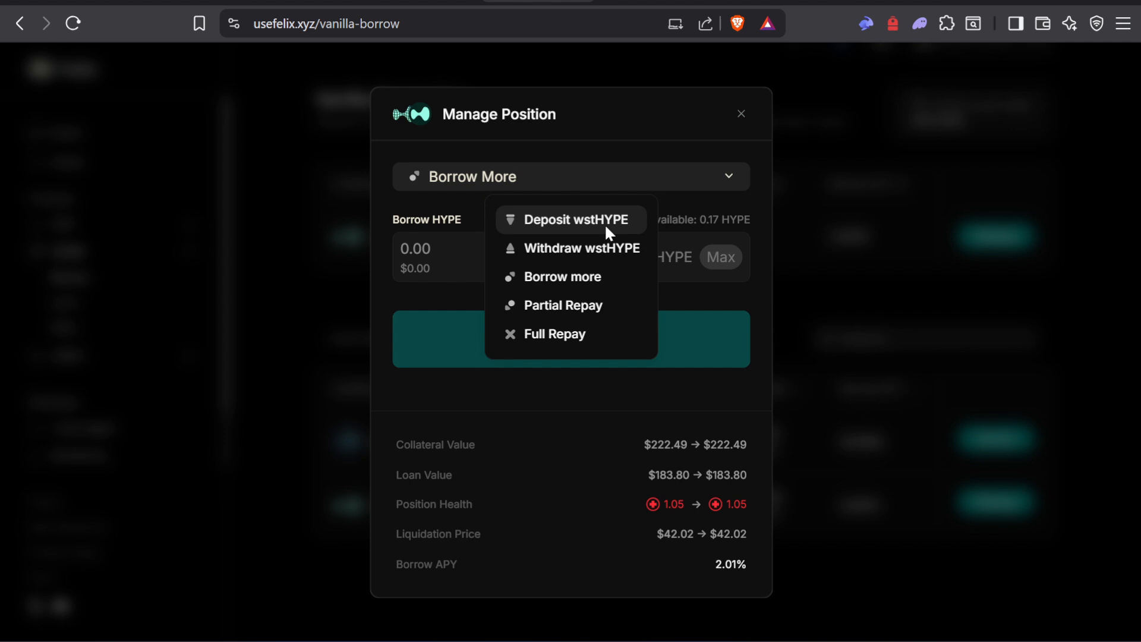
left_click(678, 206)
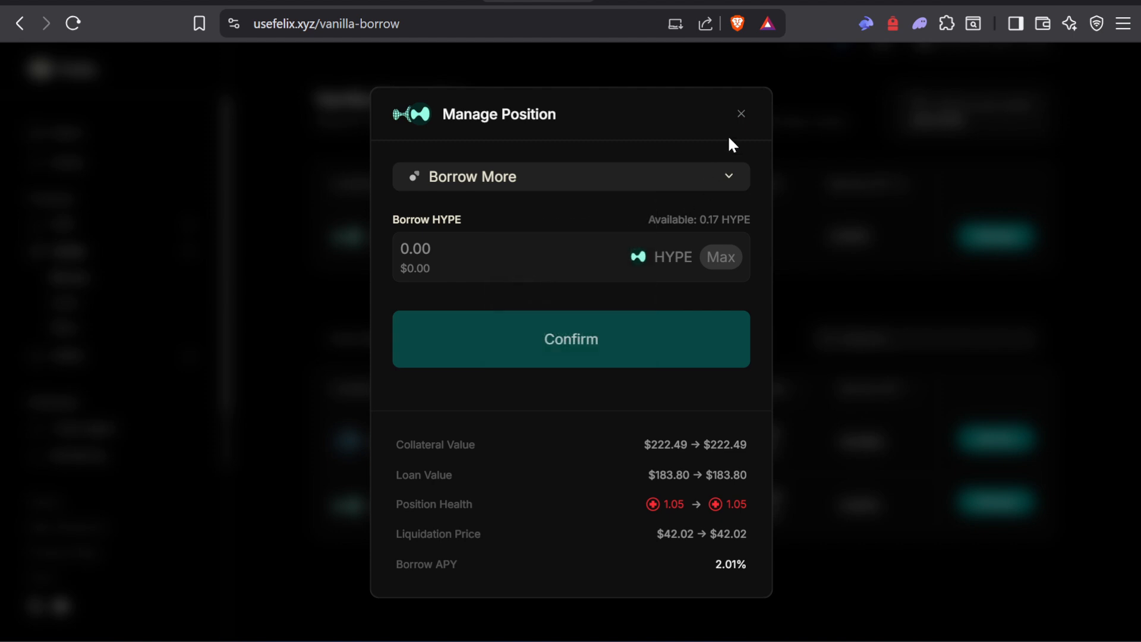
left_click(741, 114)
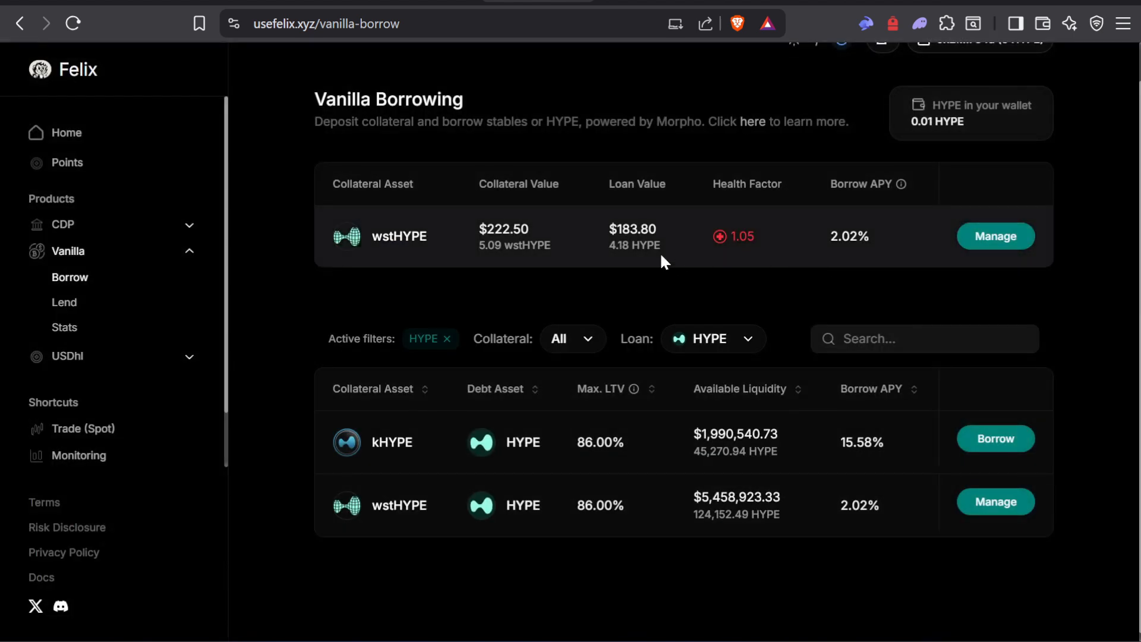
Step: Switch to the Excel lending table and select Felix's deposit APY cell
left_click(704, 574)
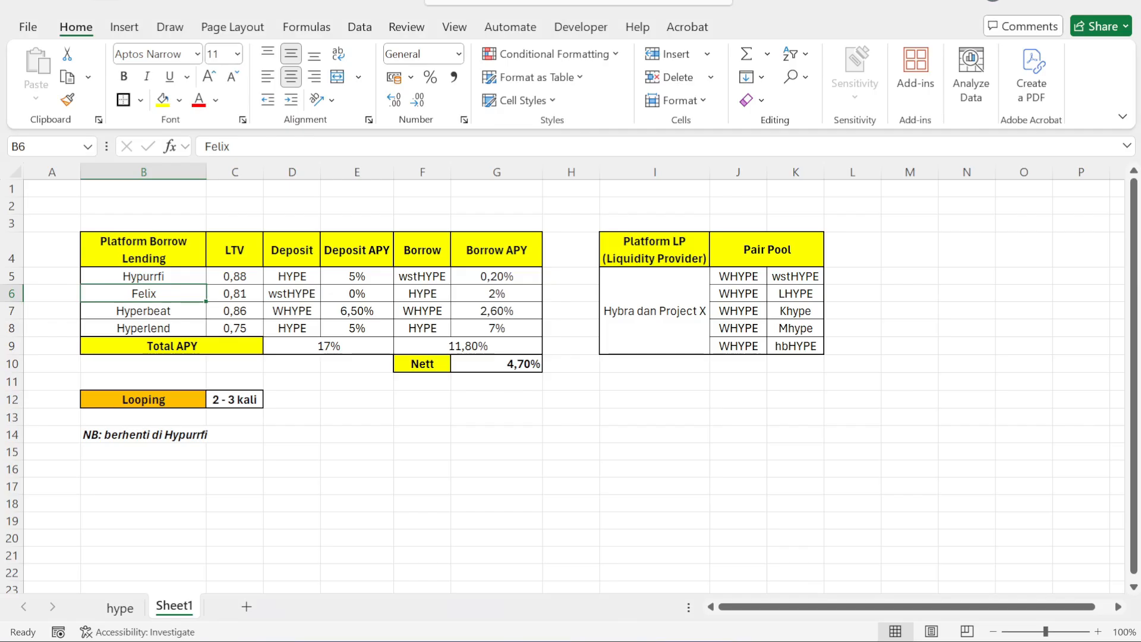
left_click(361, 291)
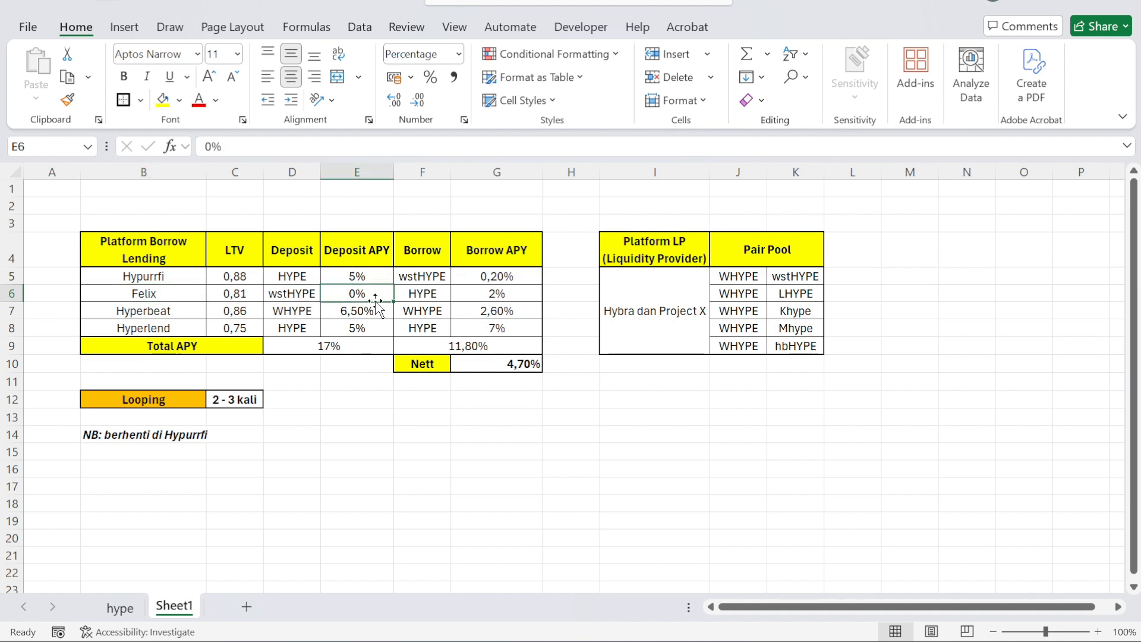
Step: Switch to the HypurrFi dashboard in the browser and examine My deposits, My borrows and the overall position
left_click(690, 630)
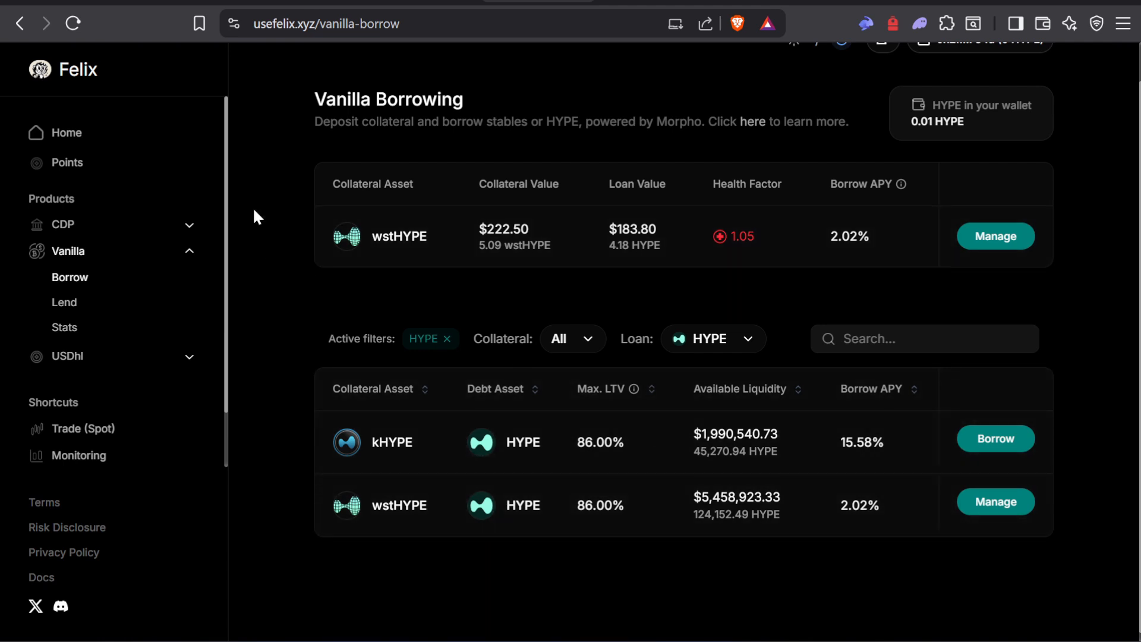
left_click(245, 5)
scroll(451, 268, "up", 3)
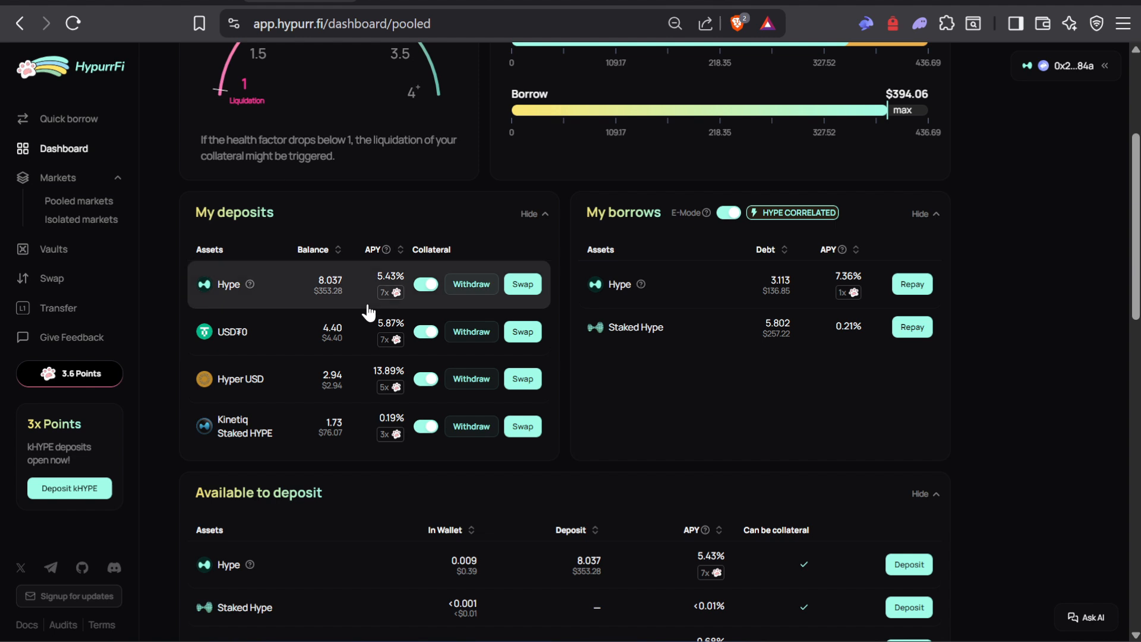
mouse_move(380, 300)
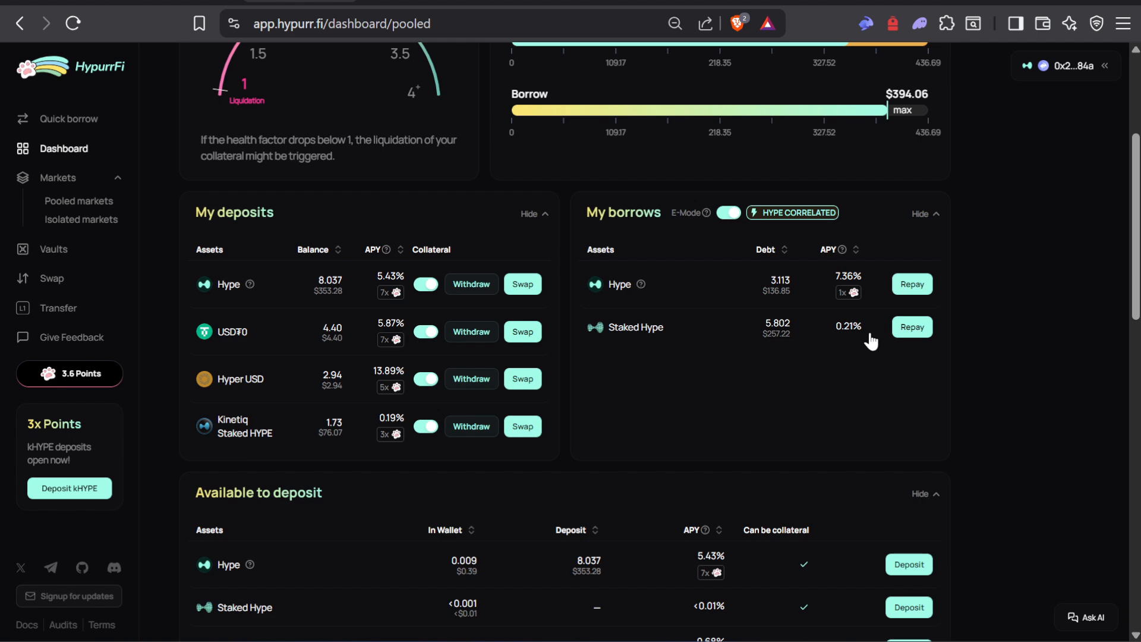
scroll(871, 341, "up", 4)
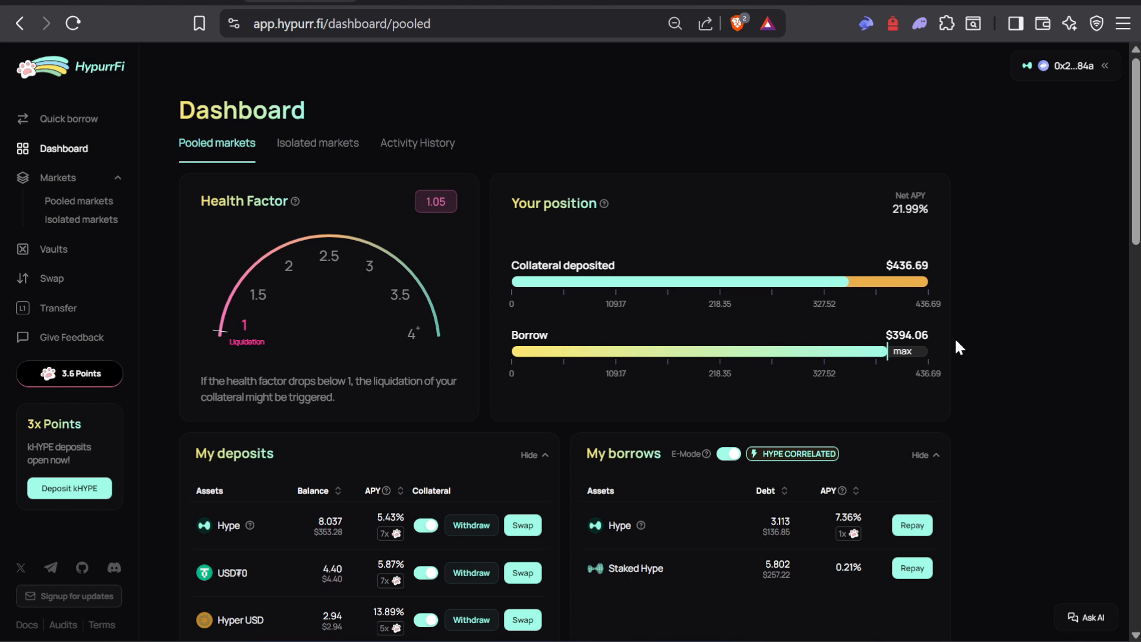
Step: Switch to the Excel lending table and select Felix's HYPE borrow cell and its borrow APY
left_click(737, 641)
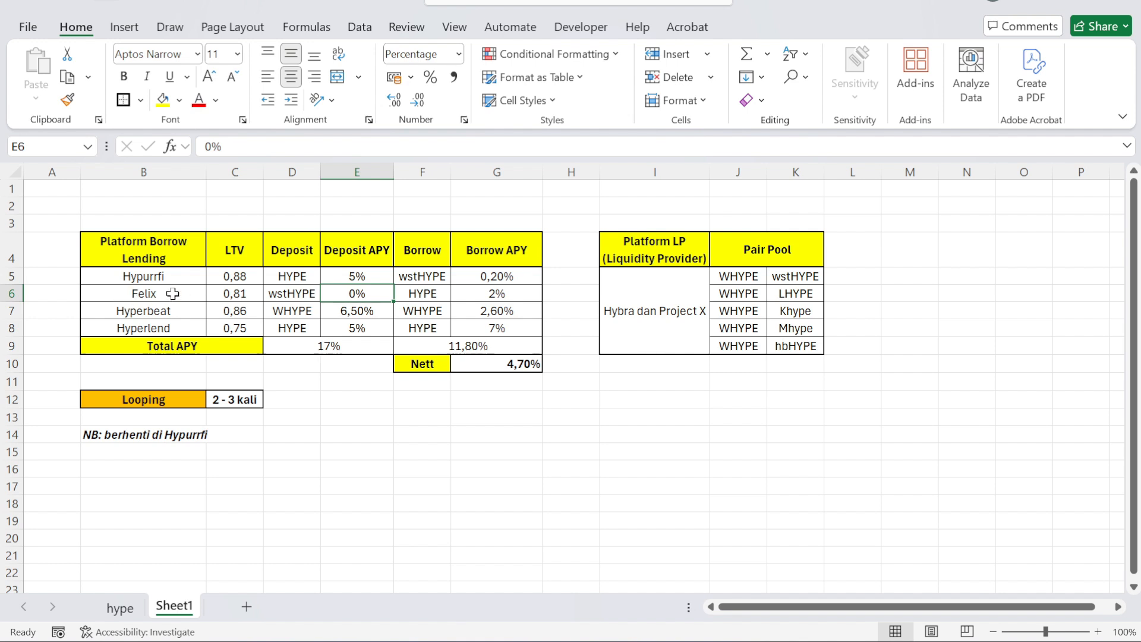
left_click(419, 295)
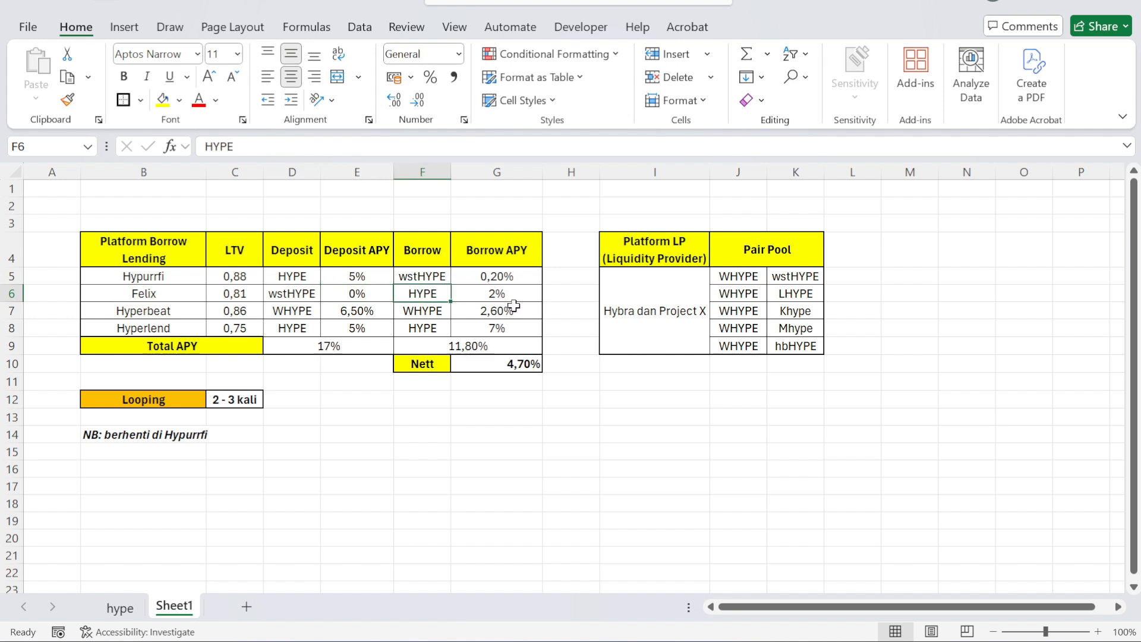
left_click(498, 297)
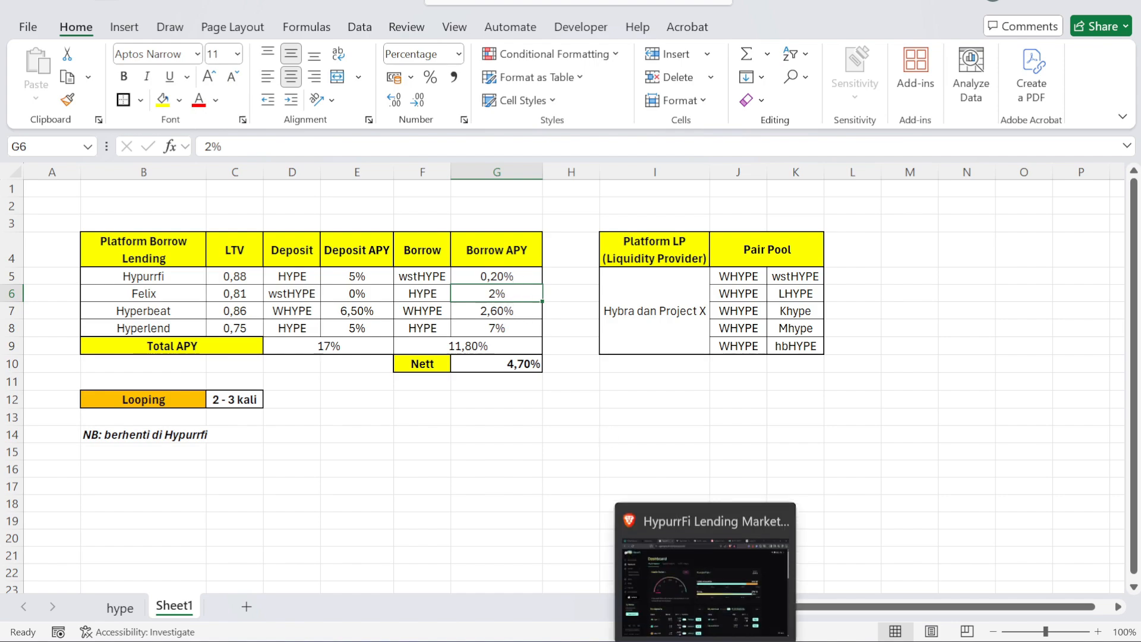
Step: Switch to the Felix site in the browser and highlight the borrow APY of the wstHYPE position
left_click(706, 641)
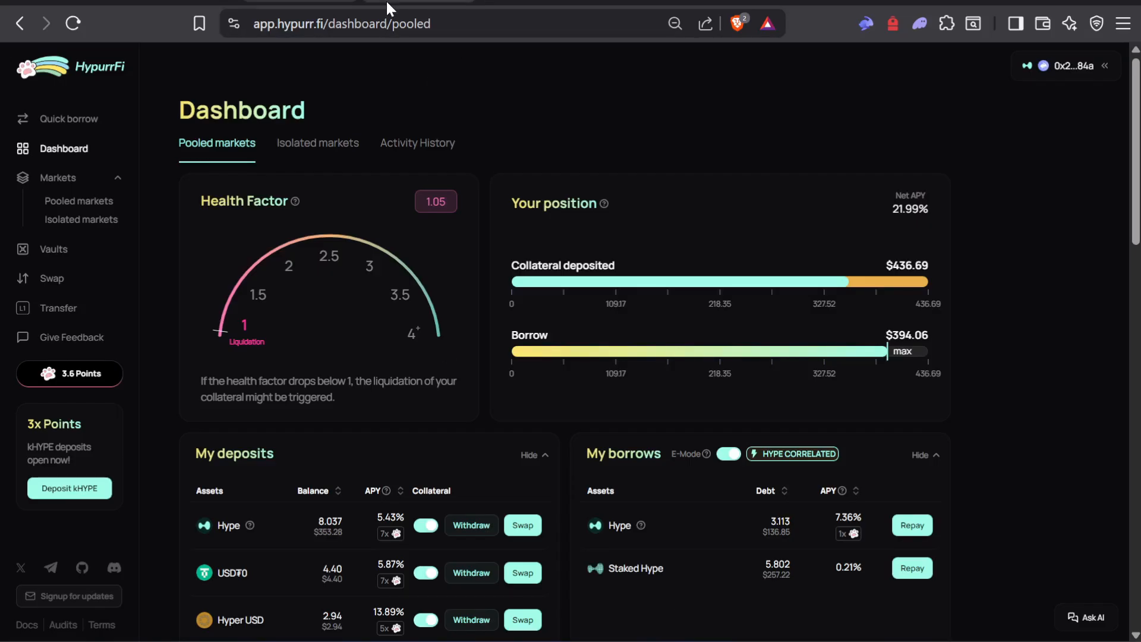
left_click(538, 3)
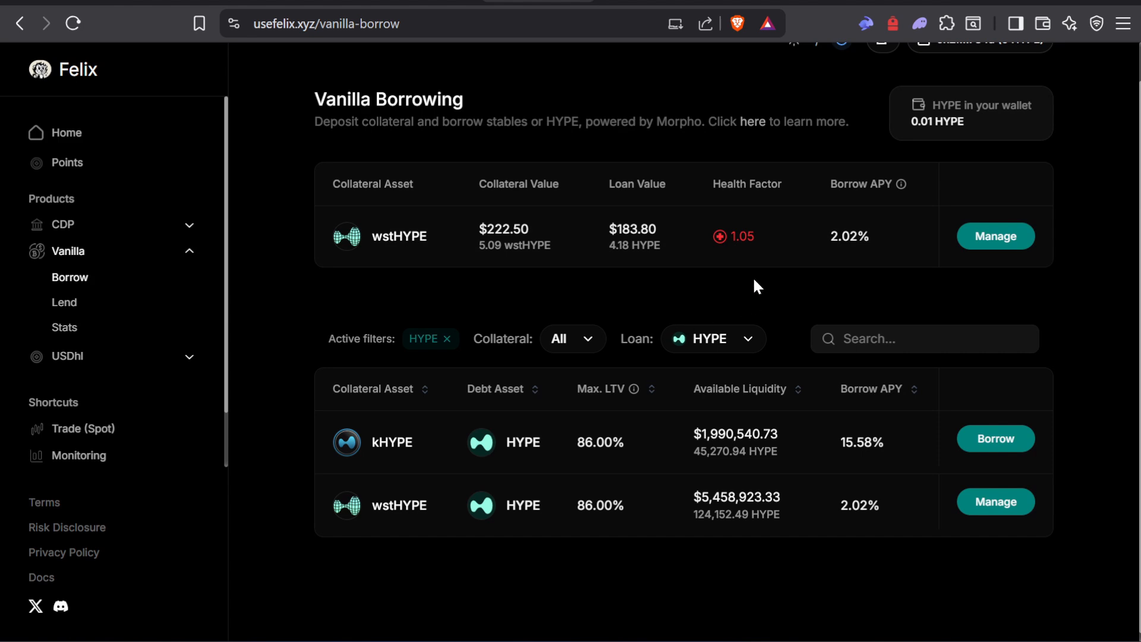
left_click_drag(820, 236, 870, 237)
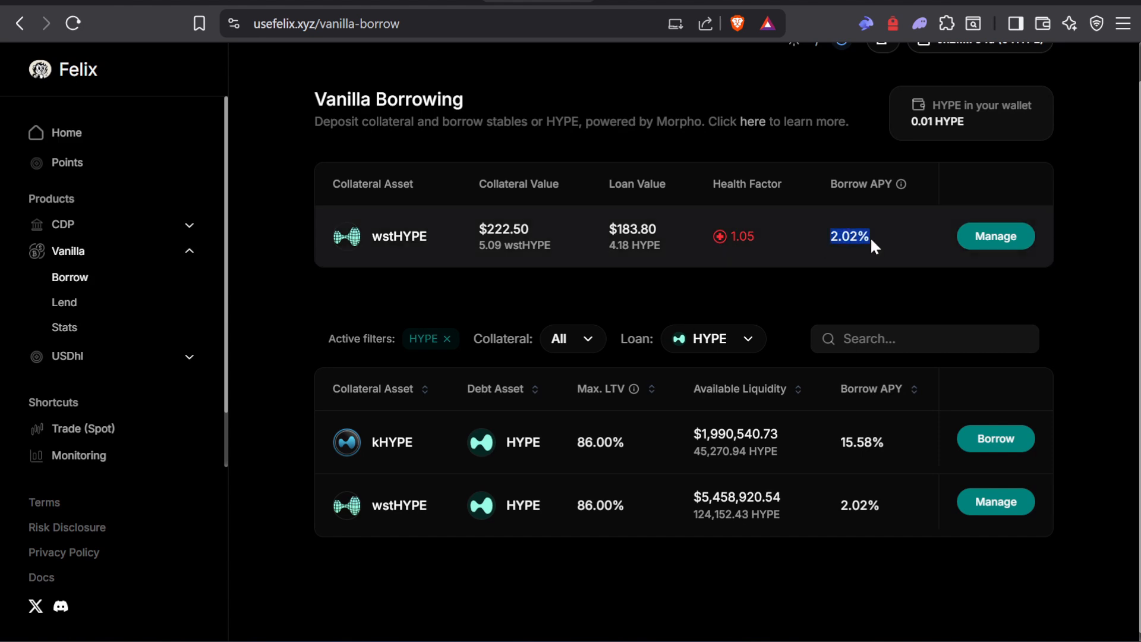
left_click(839, 295)
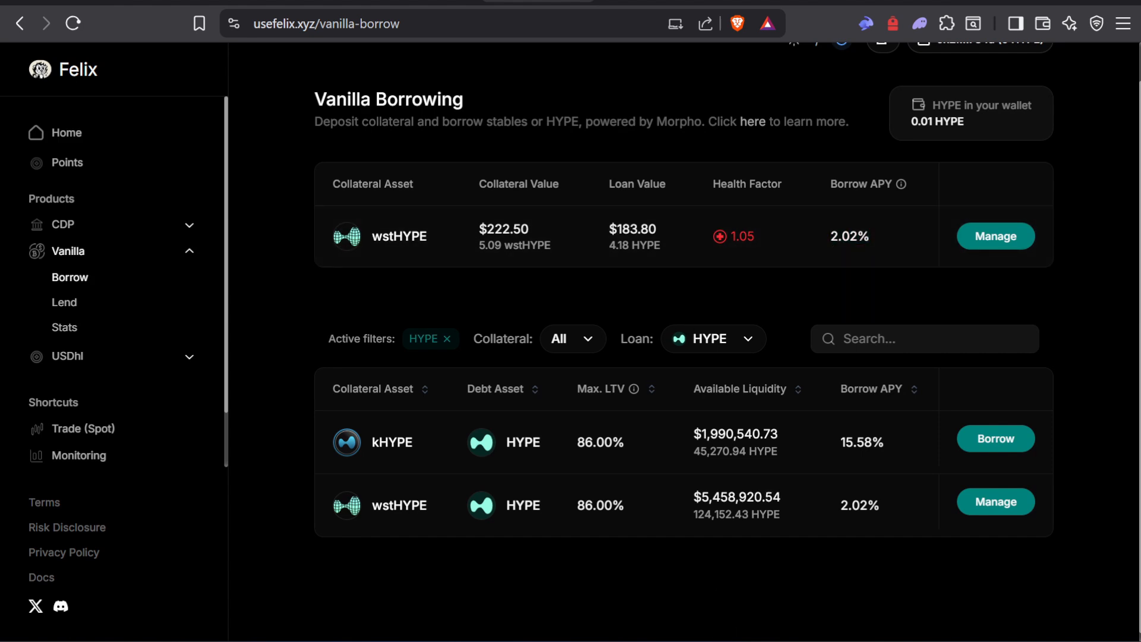
Step: Switch to the Excel lending table and select the Hyperbeat platform cell and its WHYPE deposit cell
left_click(578, 640)
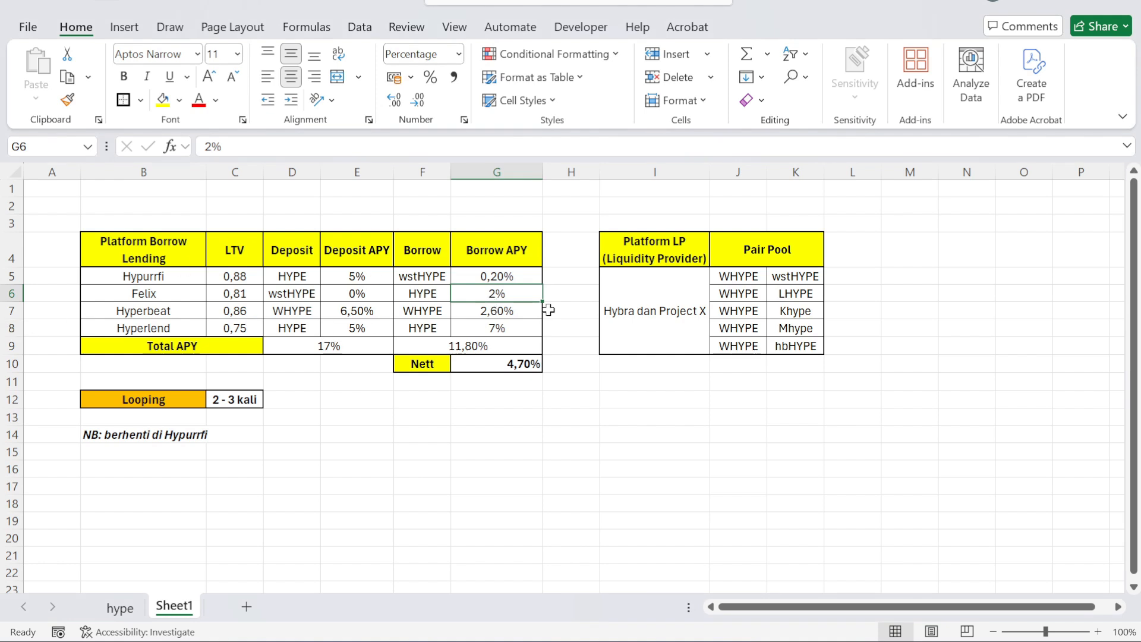
left_click(139, 309)
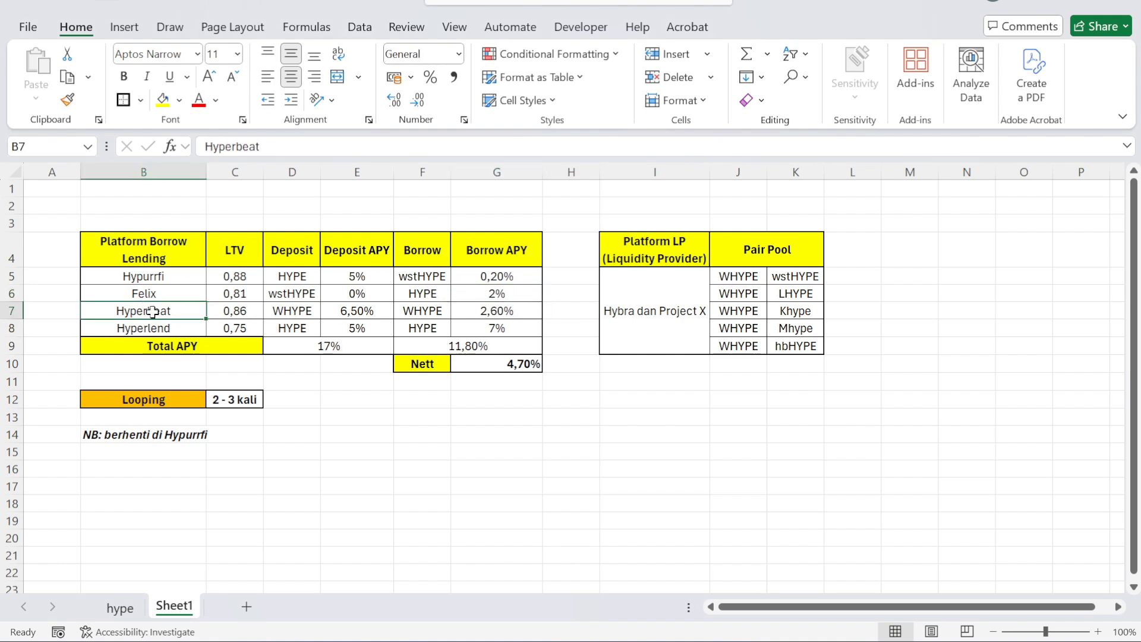
left_click(299, 315)
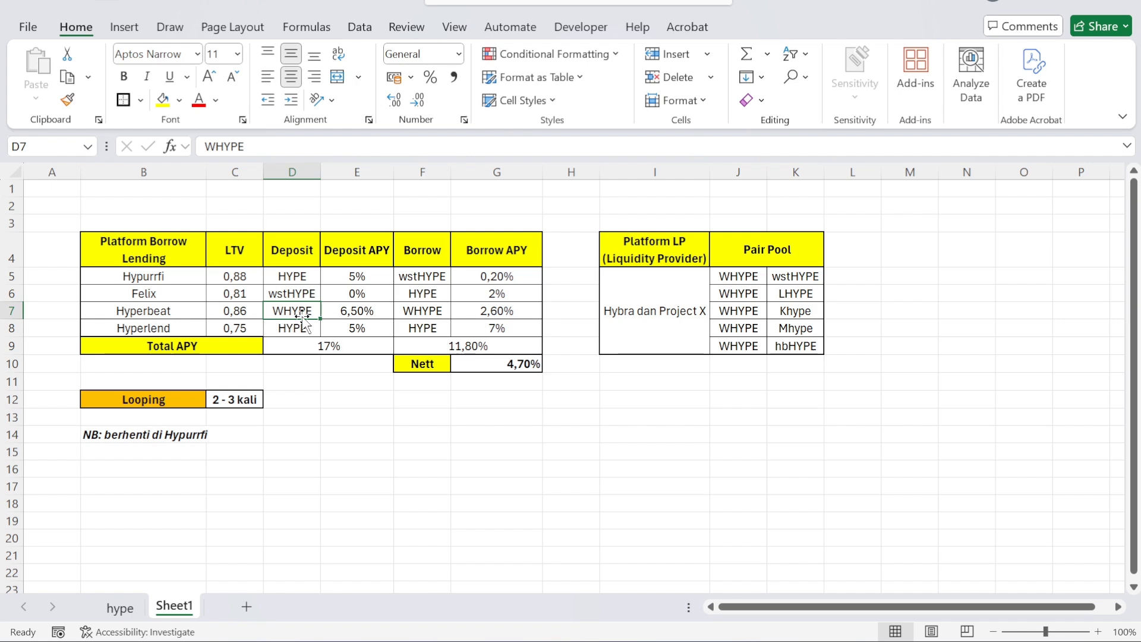
Step: Switch to the Hyperbeat site, view the Earn vault list, and examine the APY of the Hyperbeat Ultra HYPE vault
key("alt+Tab")
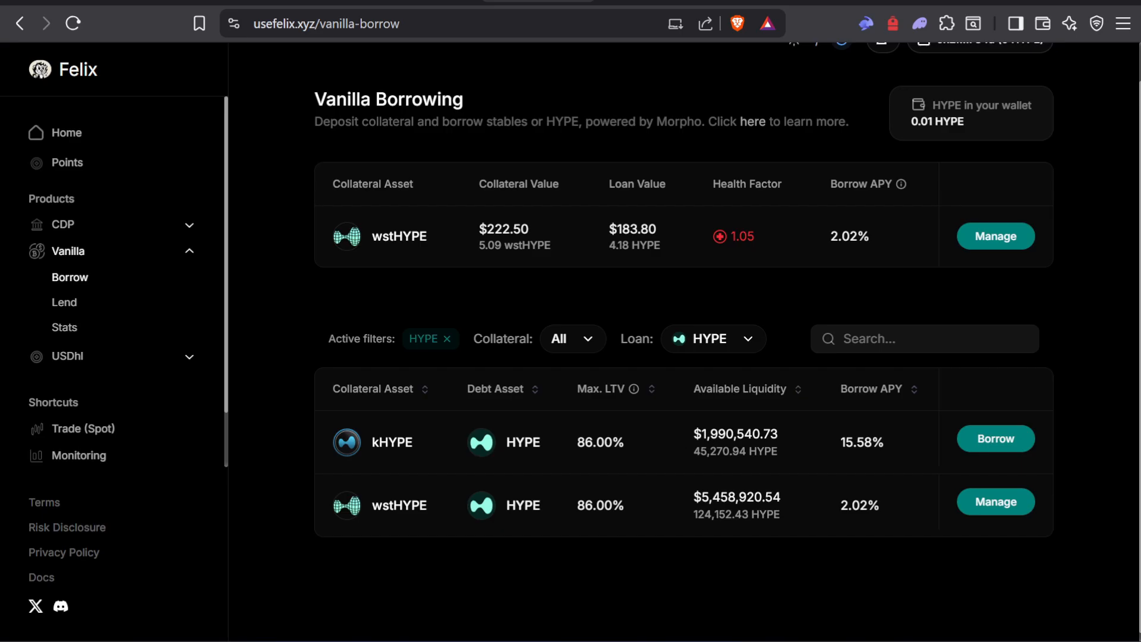
key("ctrl+Tab")
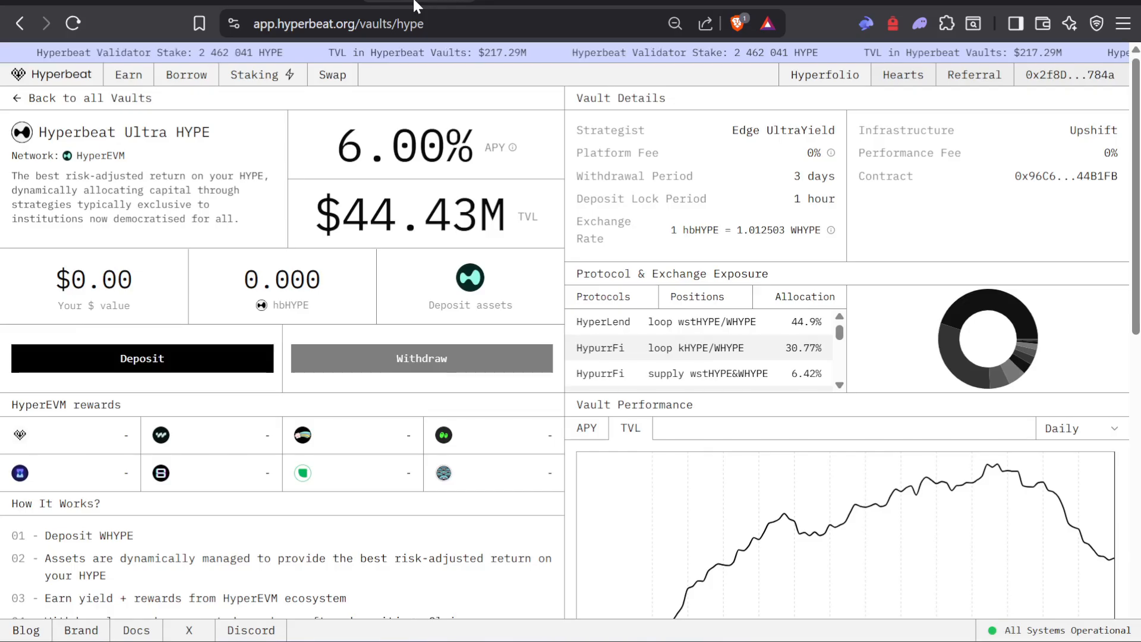
left_click(58, 102)
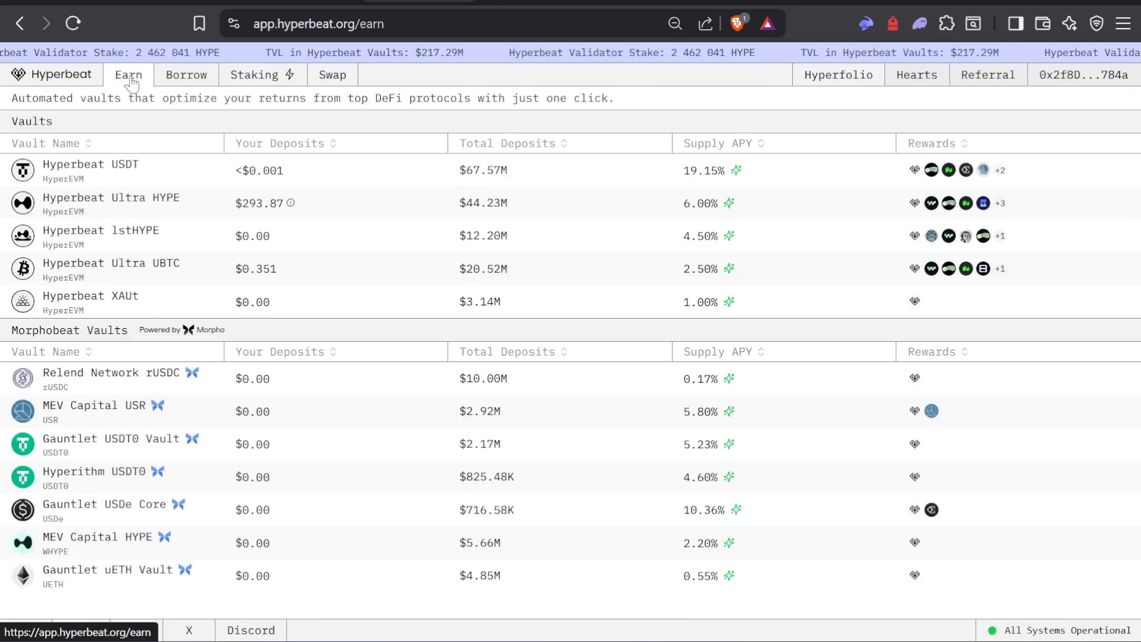
left_click(163, 213)
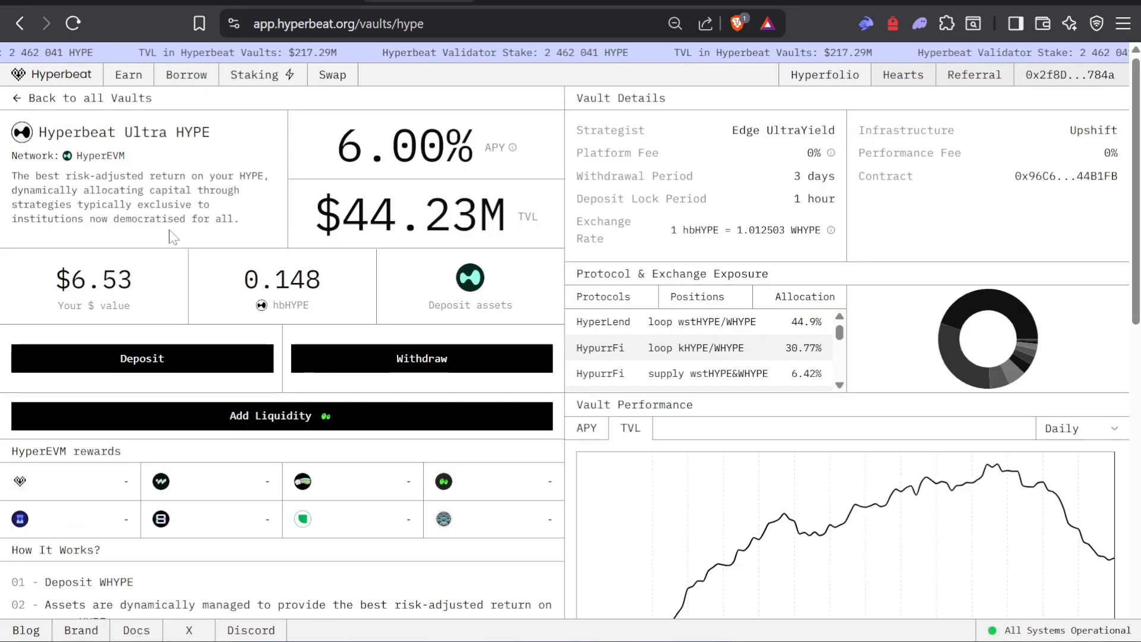
left_click_drag(338, 147, 473, 147)
left_click(61, 99)
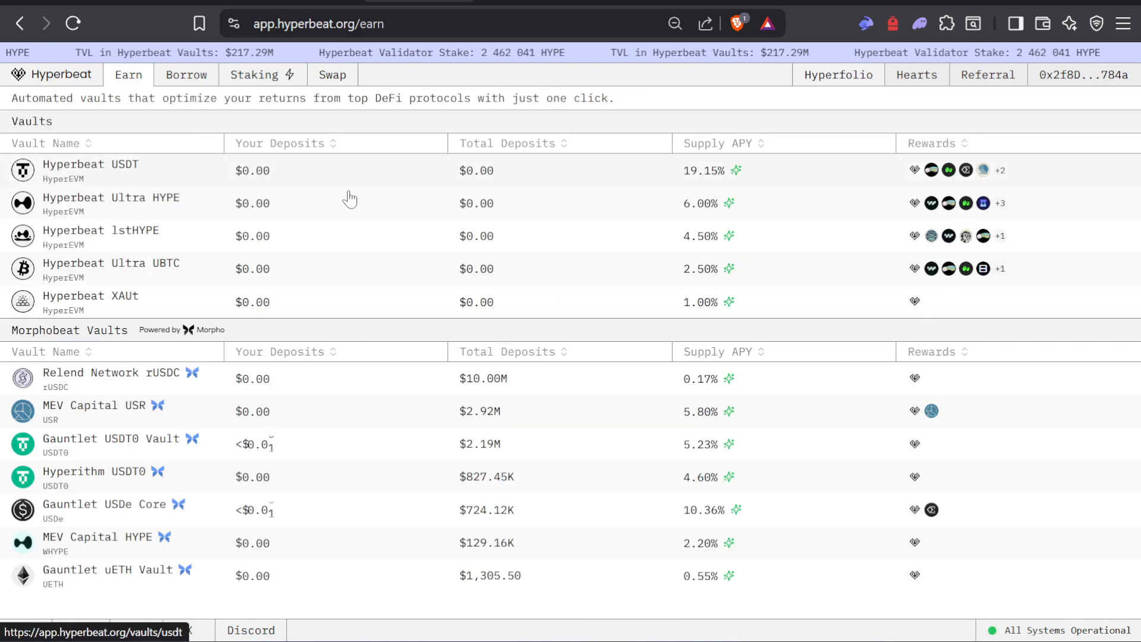
left_click(371, 217)
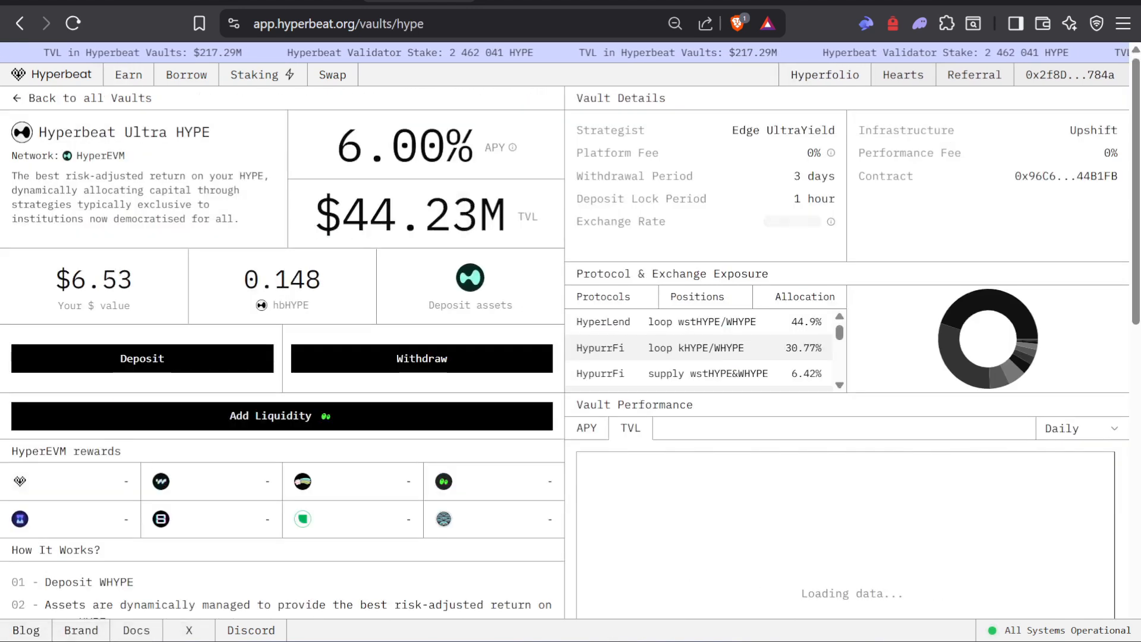
Step: Switch to the Excel lending table and set Hyperbeat's deposit APY to 6%
key("alt+Tab")
left_click(372, 315)
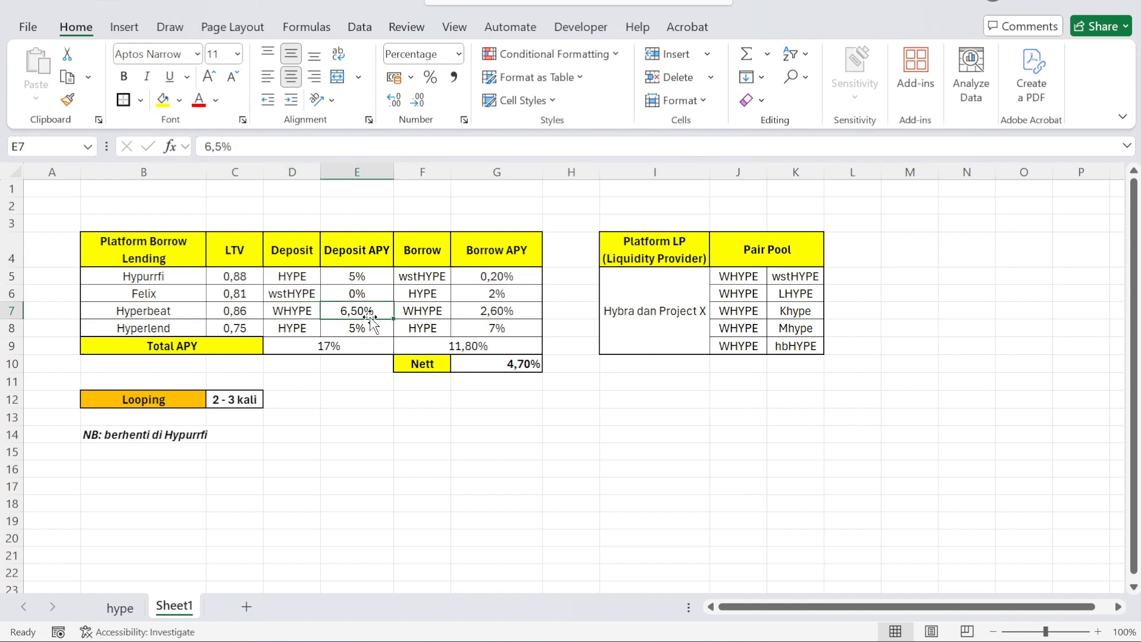
type("6")
key("Return")
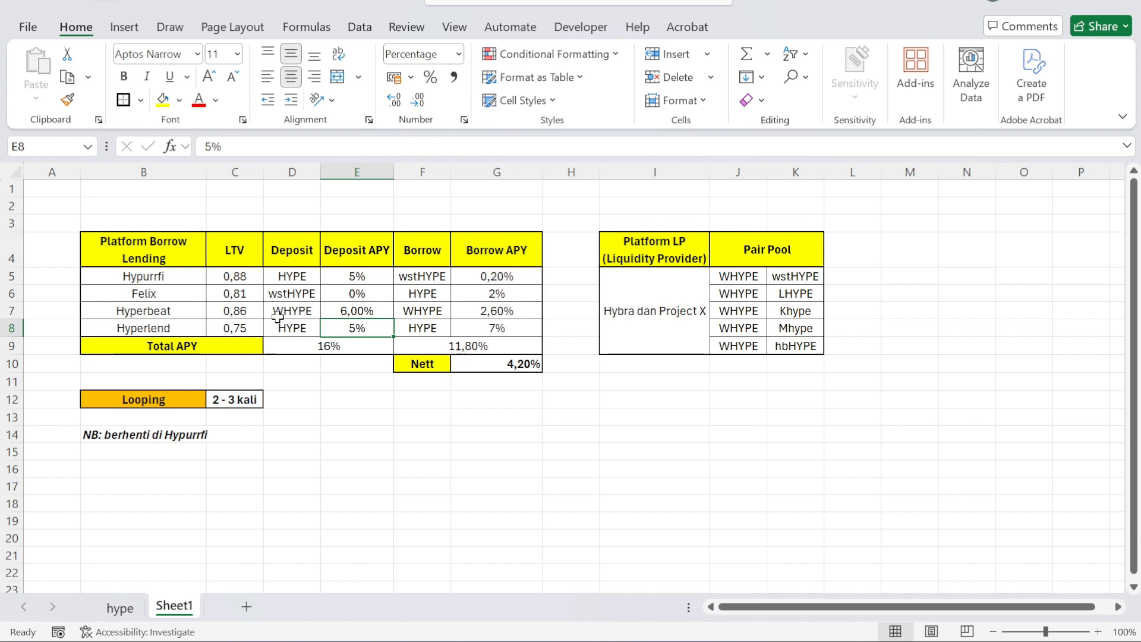
Step: Select Felix's HYPE borrow cell in the Excel table and switch to the browser to open Hybra's HYPE-to-WHYPE swap page
left_click(424, 292)
key("alt+Tab")
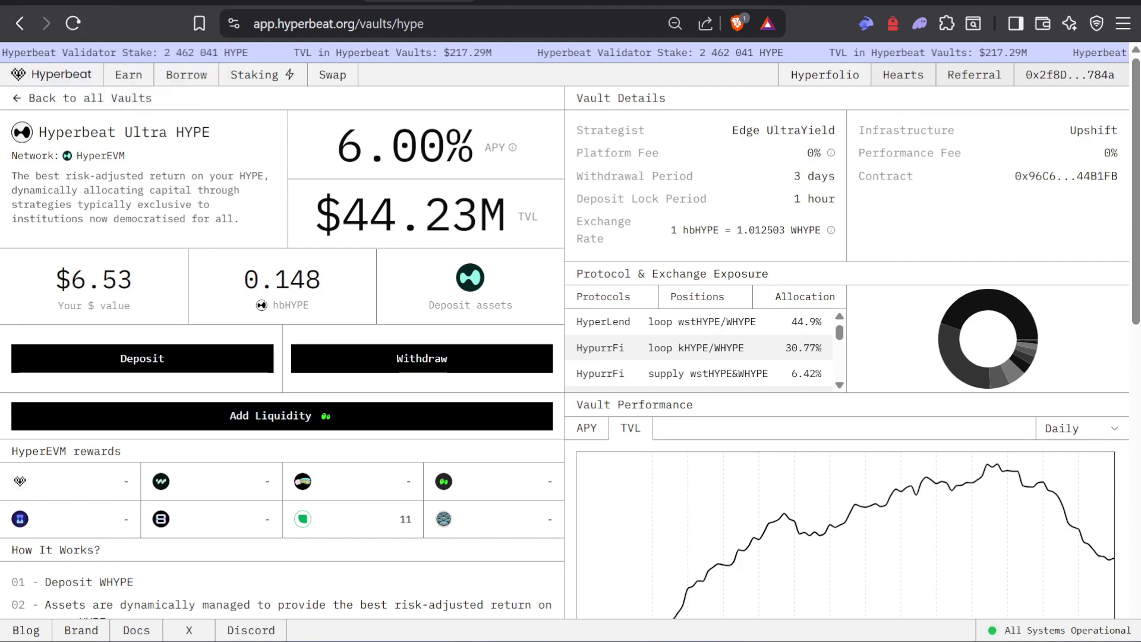
left_click(70, 2)
scroll(291, 252, "up", 2)
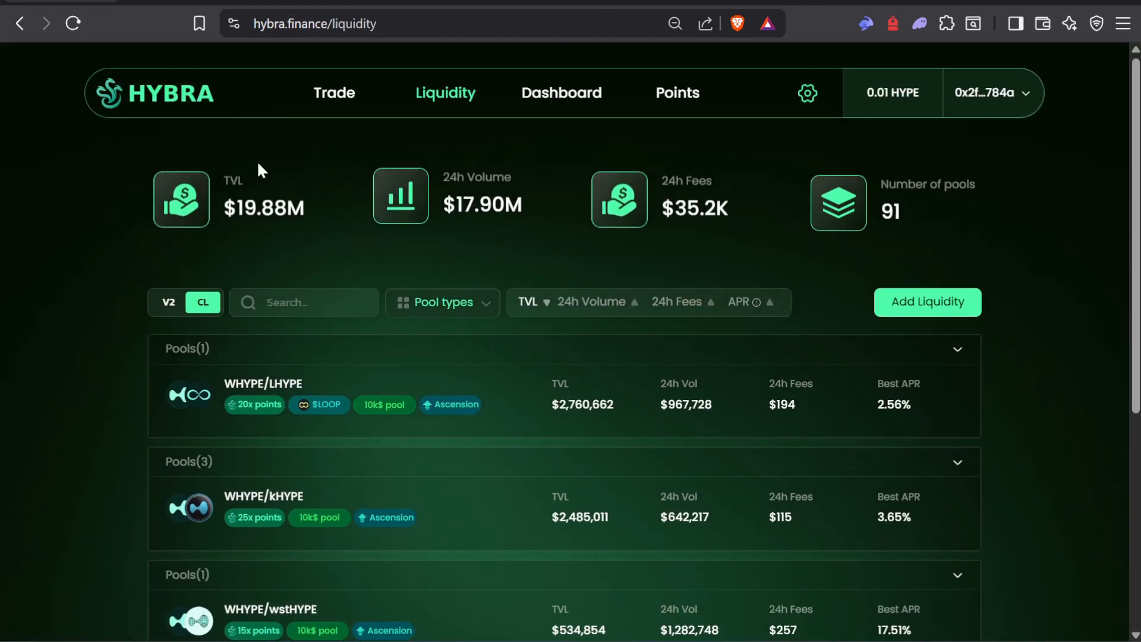
left_click(332, 97)
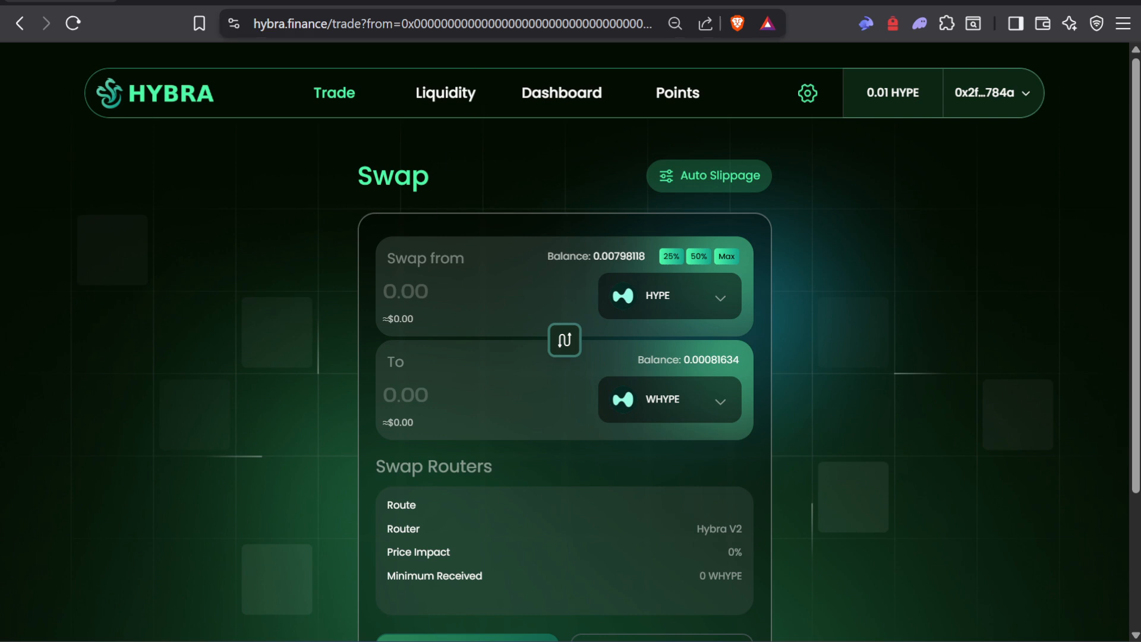
left_click(539, 2)
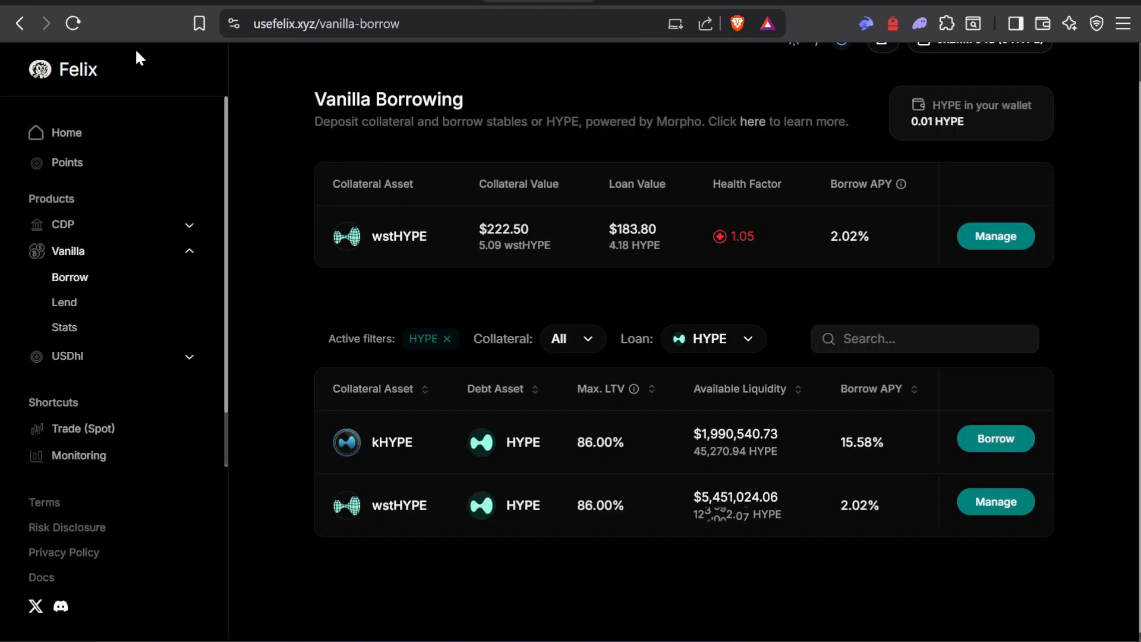
left_click(65, 2)
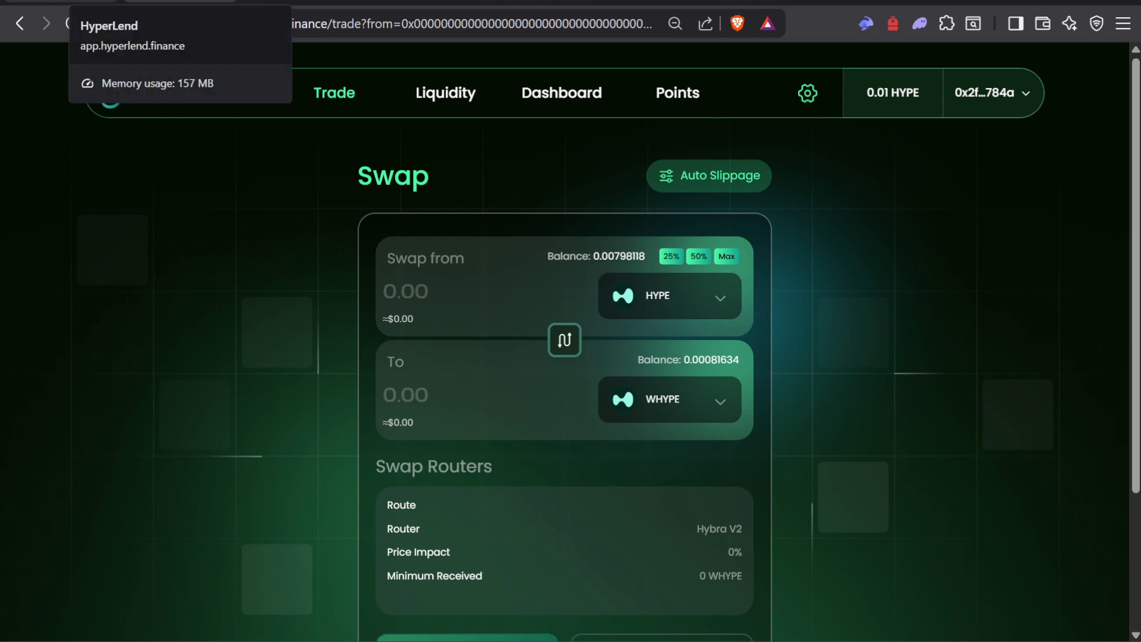
Step: On Hyperbeat, fill the Ultra HYPE vault's deposit form with the maximum WHYPE balance and close it without depositing
left_click(419, 2)
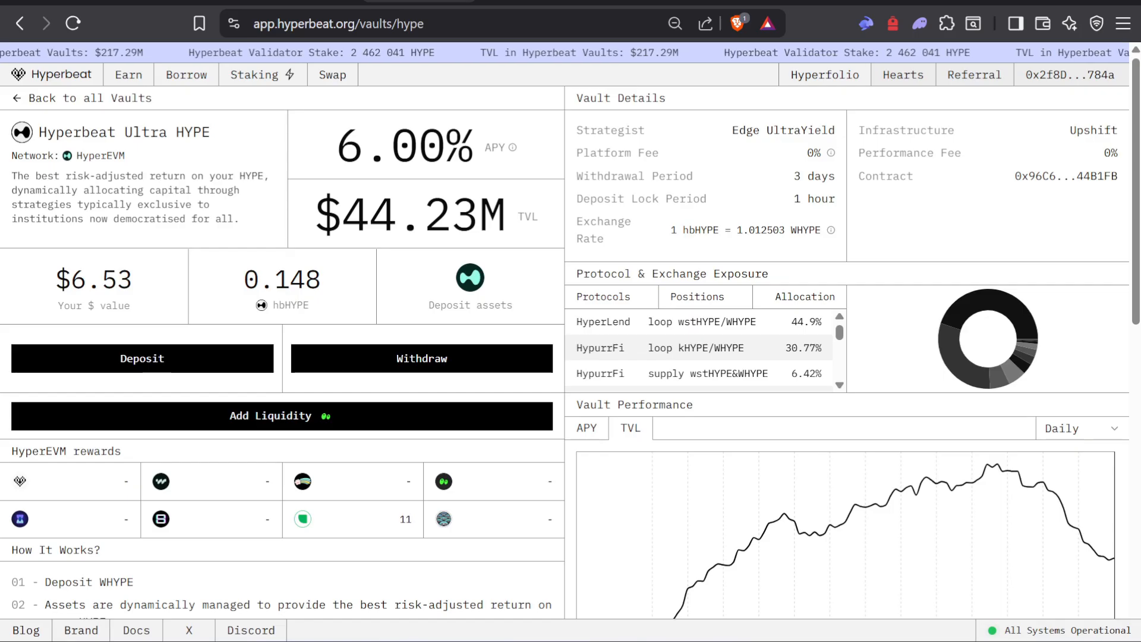
left_click(217, 367)
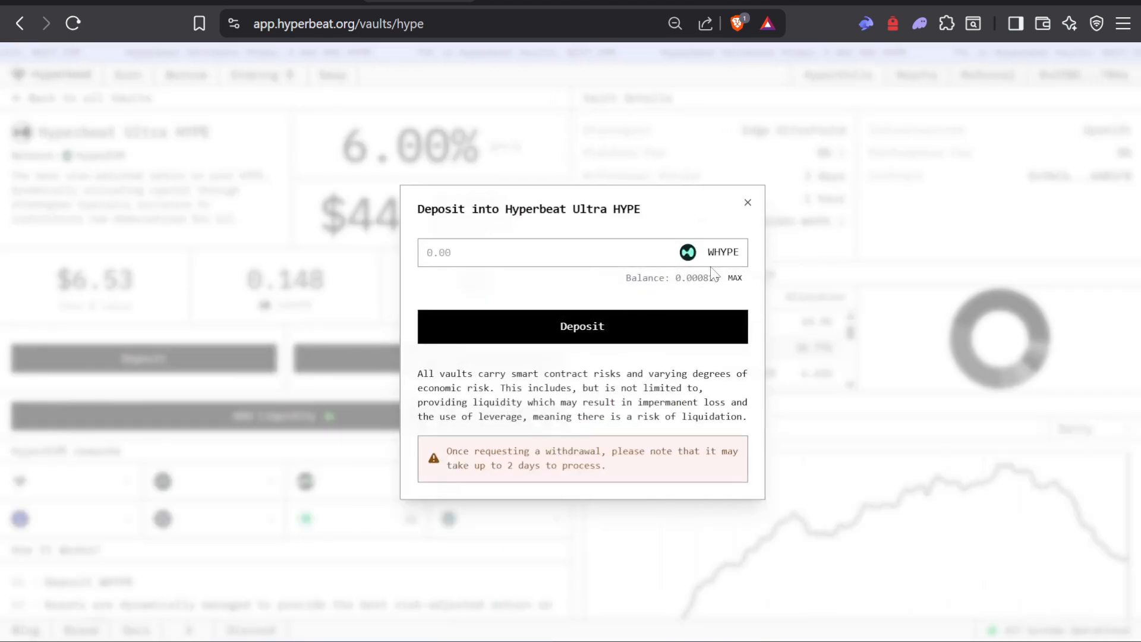
left_click(734, 278)
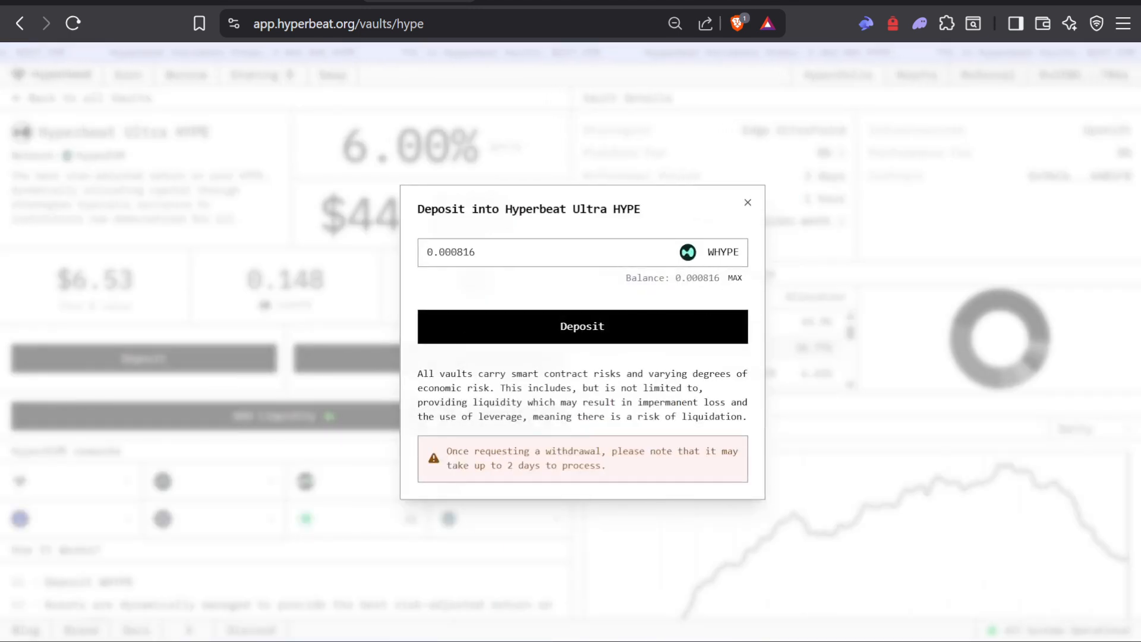
left_click(747, 203)
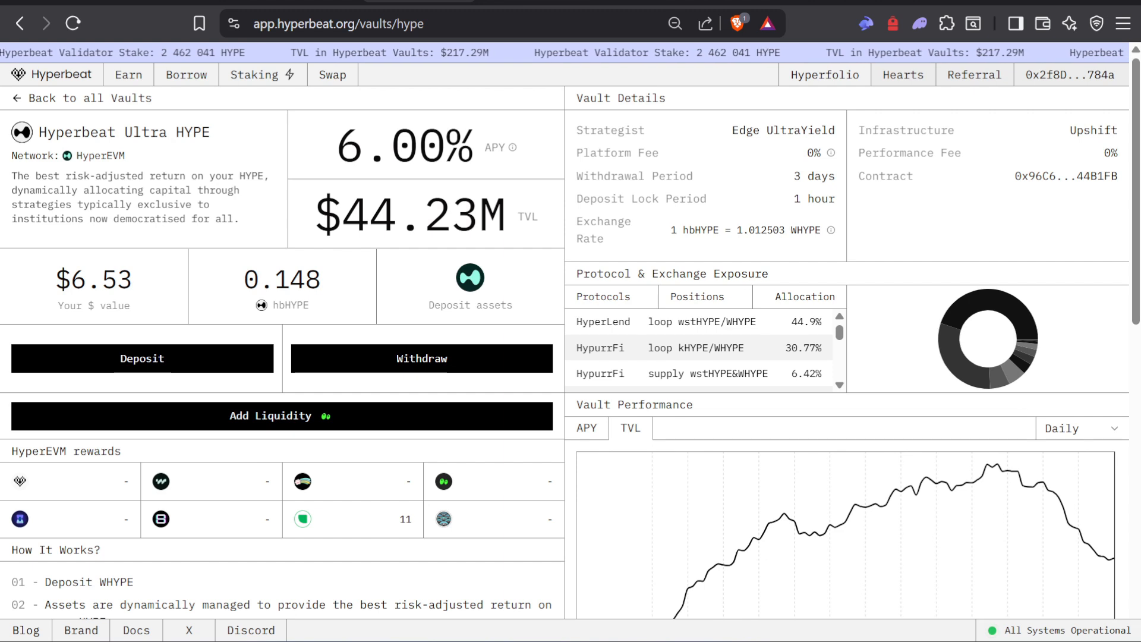
Step: Return to Hyperbeat's full vault list and examine the supply APY of the Ultra HYPE vault
mouse_move(278, 311)
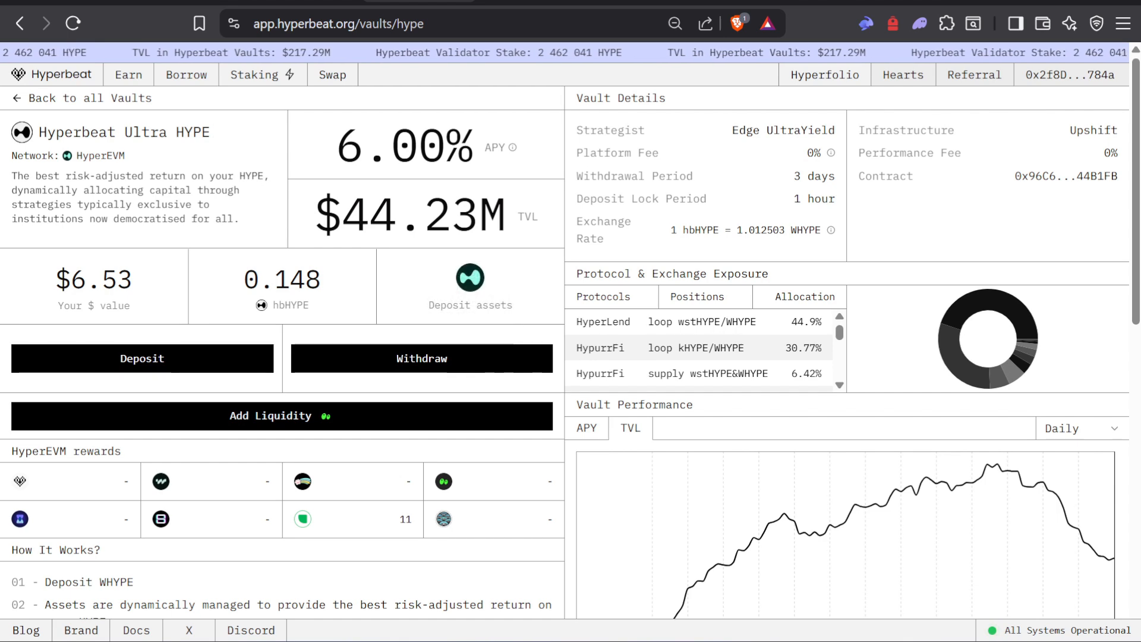
left_click(27, 106)
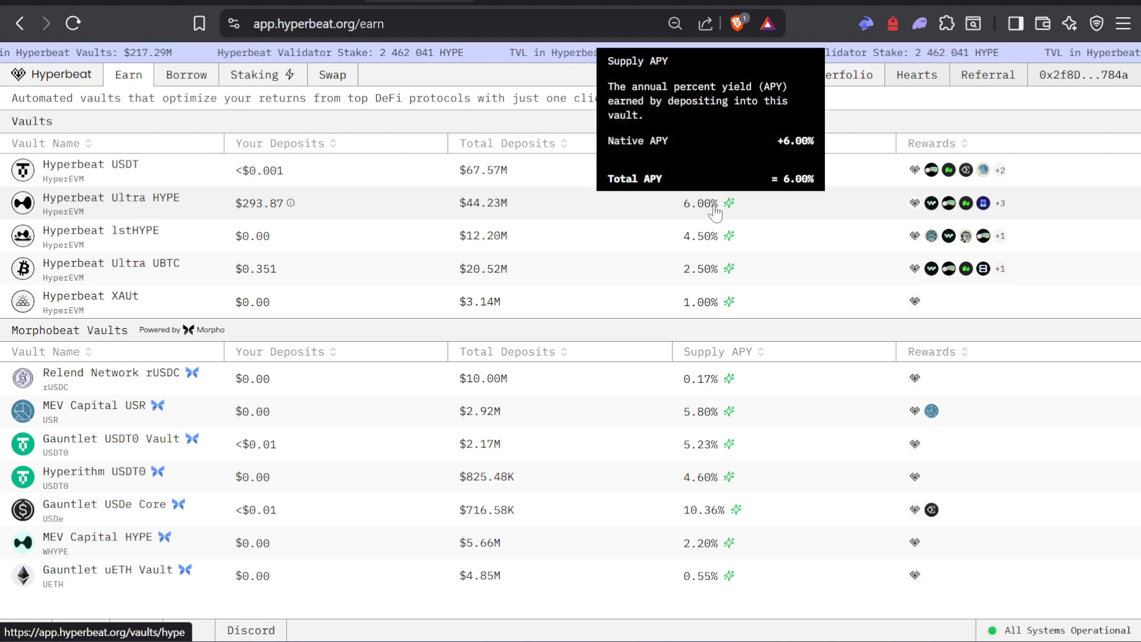
left_click(452, 220)
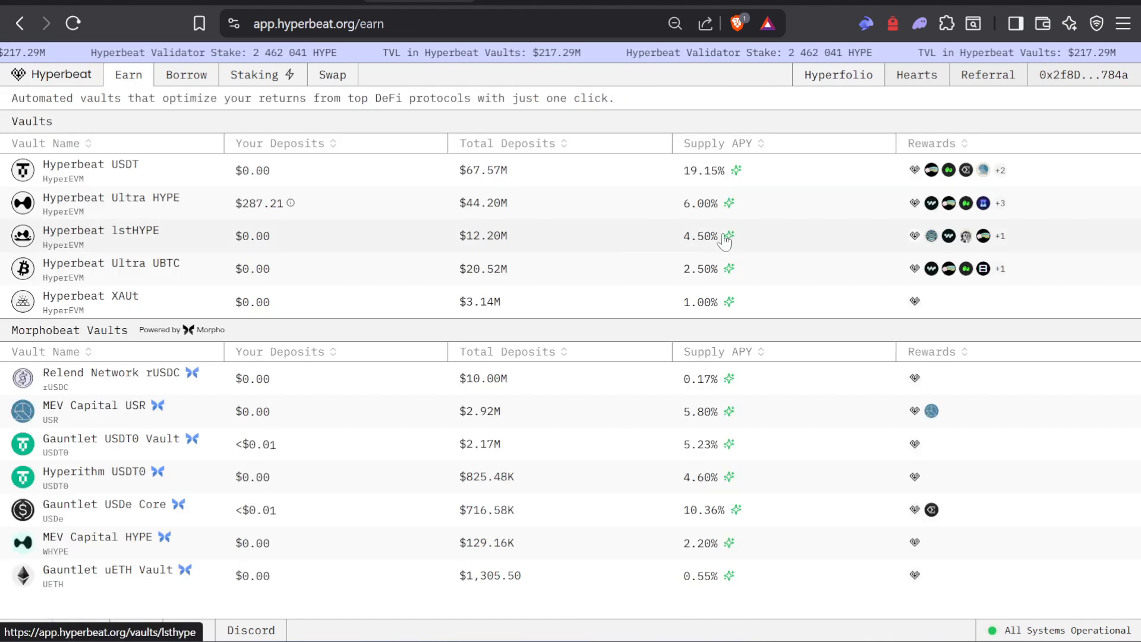
Step: View Hyperbeat's borrow markets and open the hbHYPE/WHYPE market to examine its details and borrow APY
left_click(174, 78)
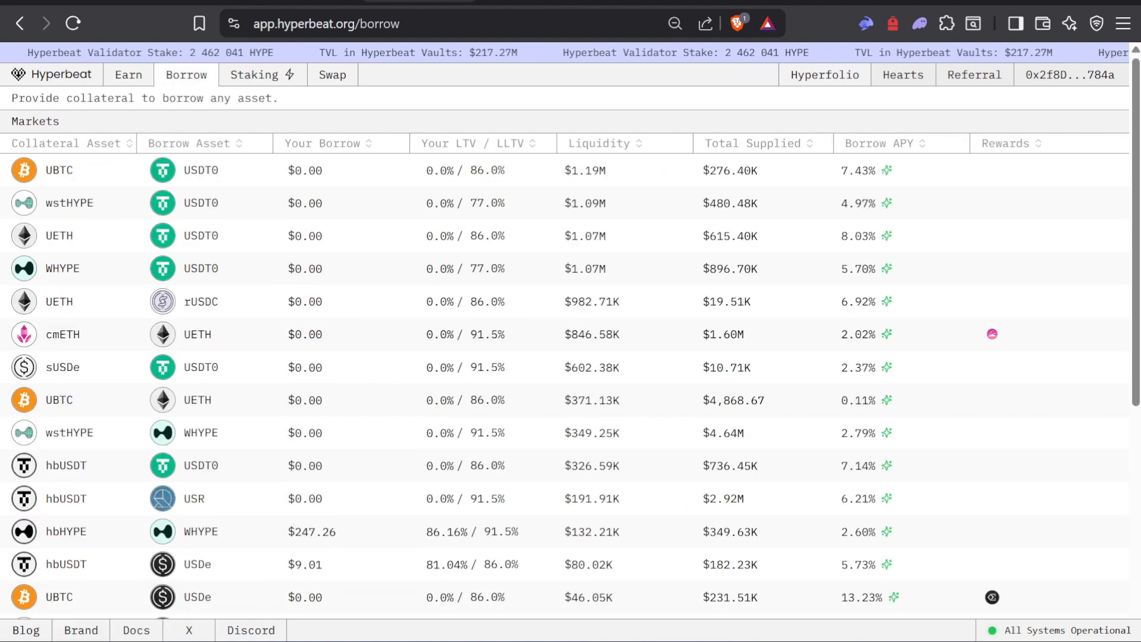
scroll(107, 357, "down", 5)
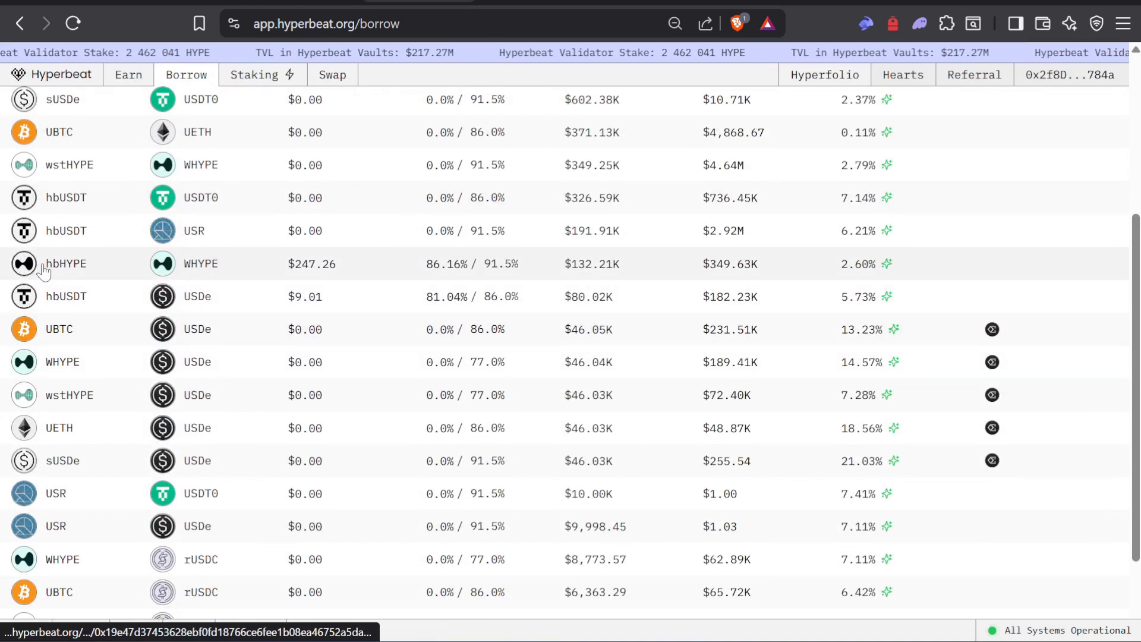
left_click(240, 278)
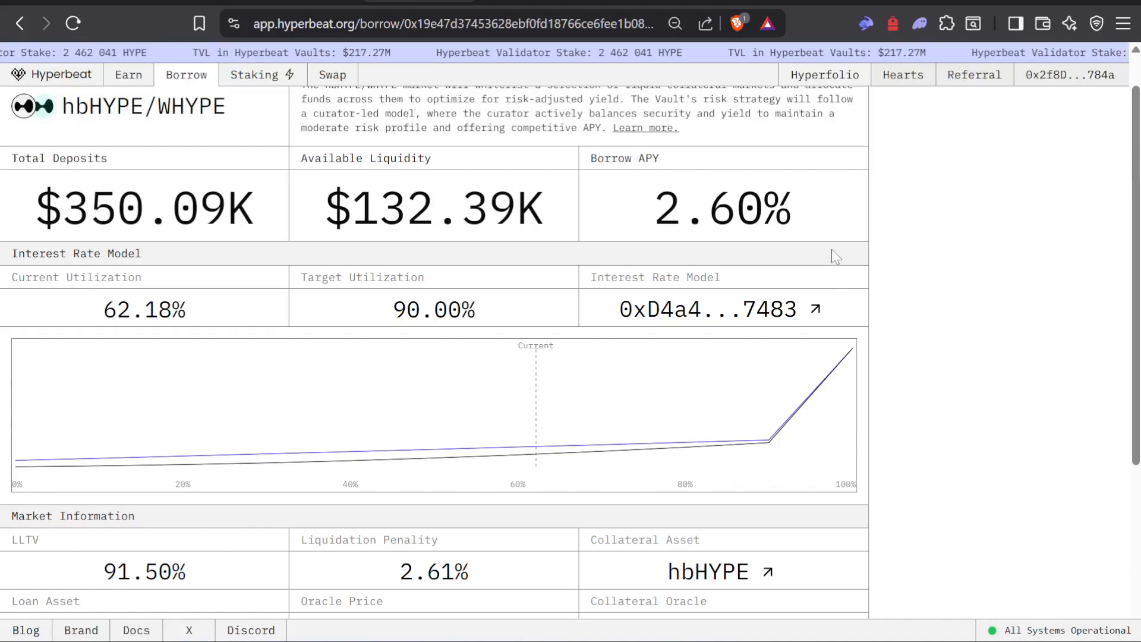
scroll(749, 296, "up", 1)
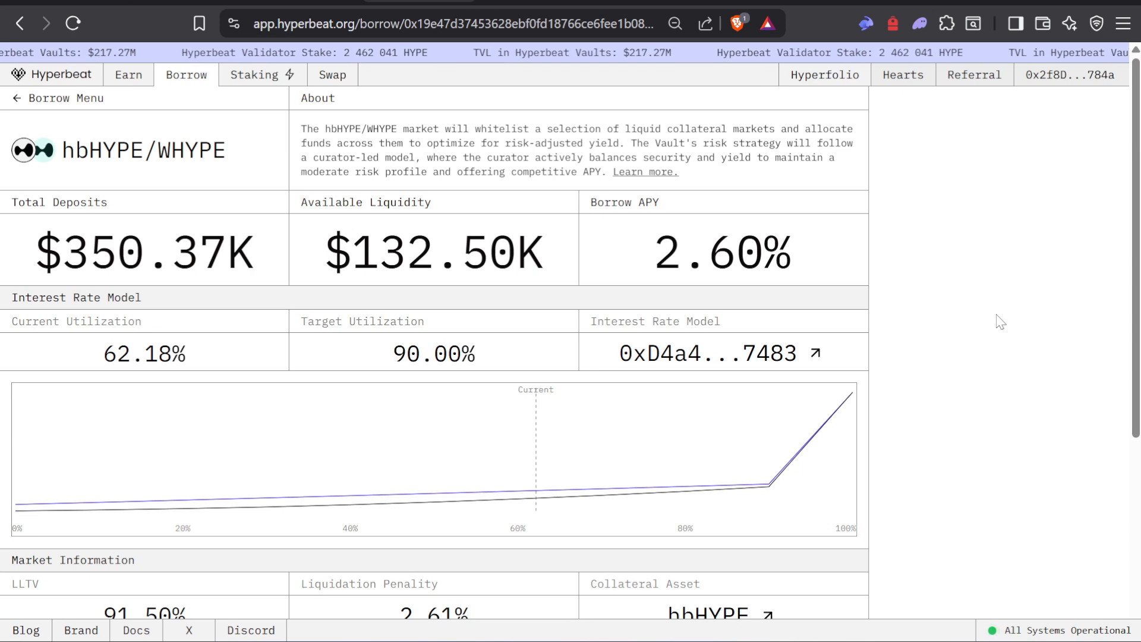
scroll(993, 283, "down", 4)
scroll(996, 284, "up", 4)
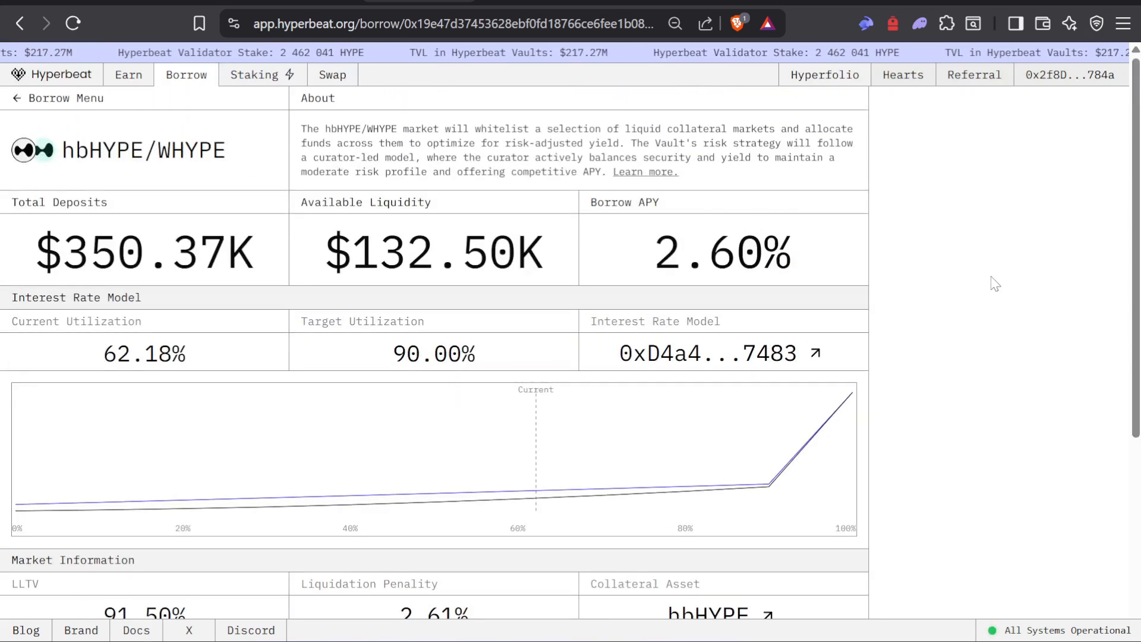
Step: Return to the borrow market list, look through the markets, and sort them by own borrow amount
left_click(52, 98)
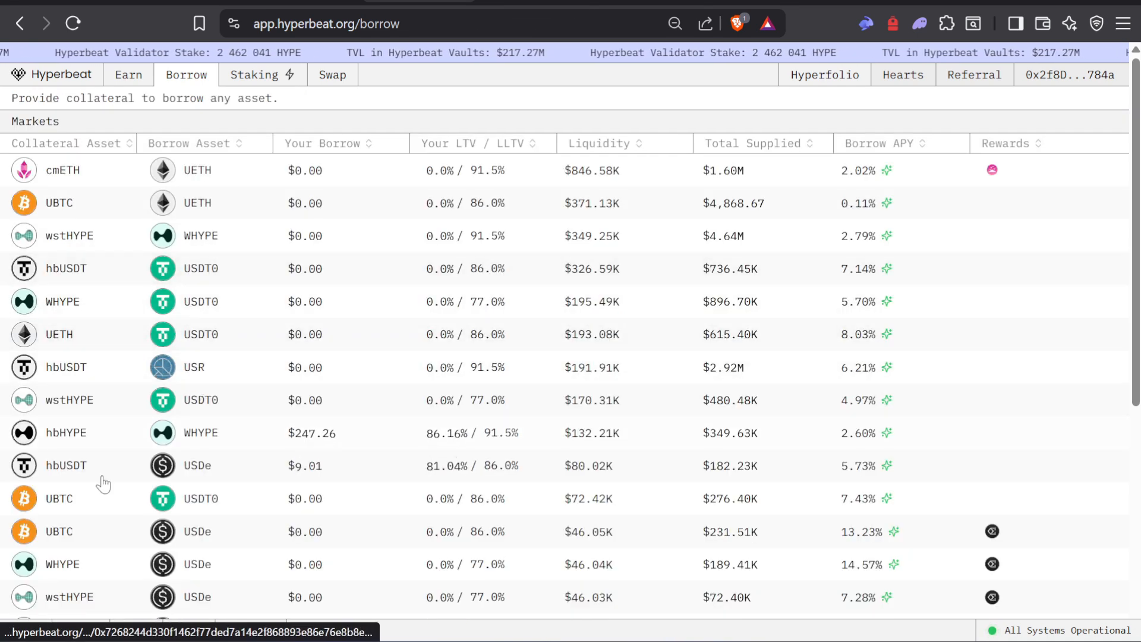
scroll(72, 476, "down", 5)
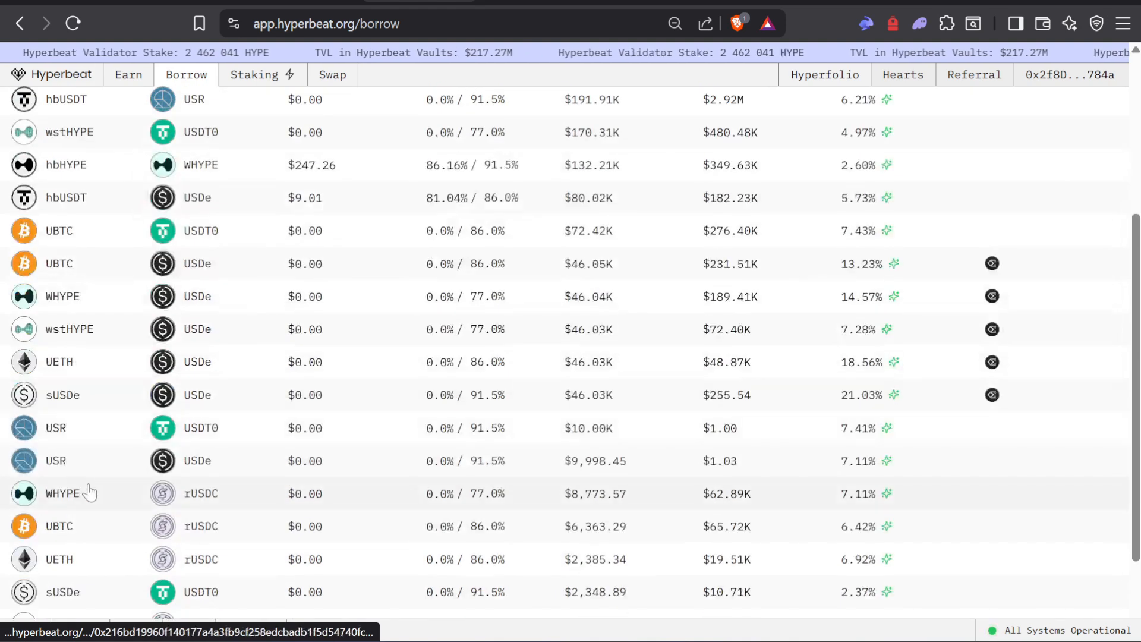
scroll(95, 494, "down", 2)
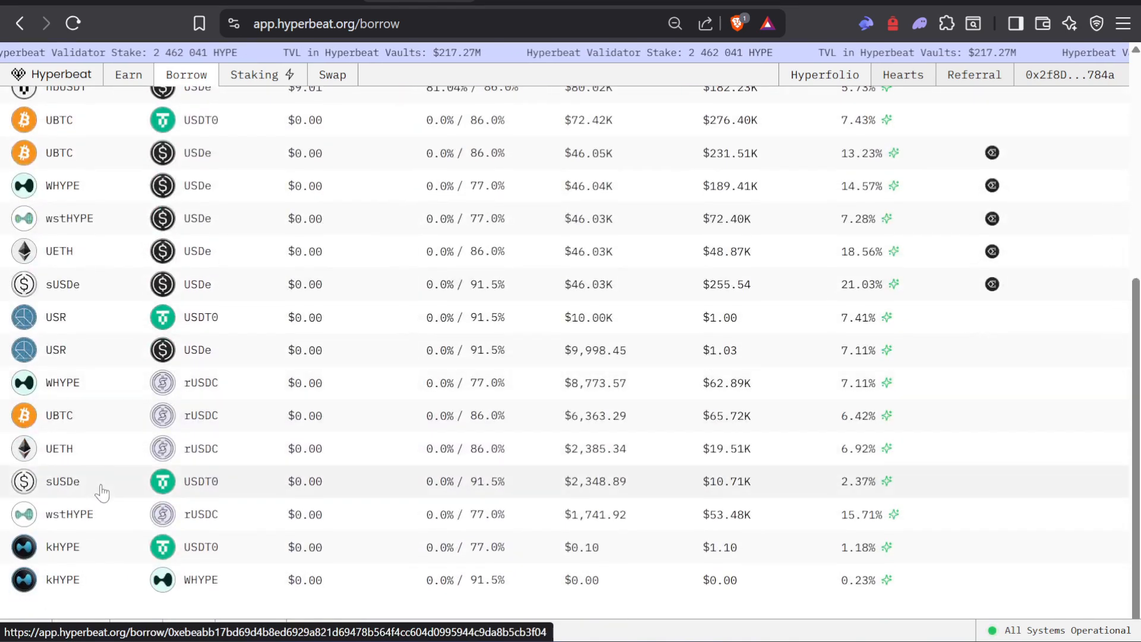
scroll(64, 396, "up", 6)
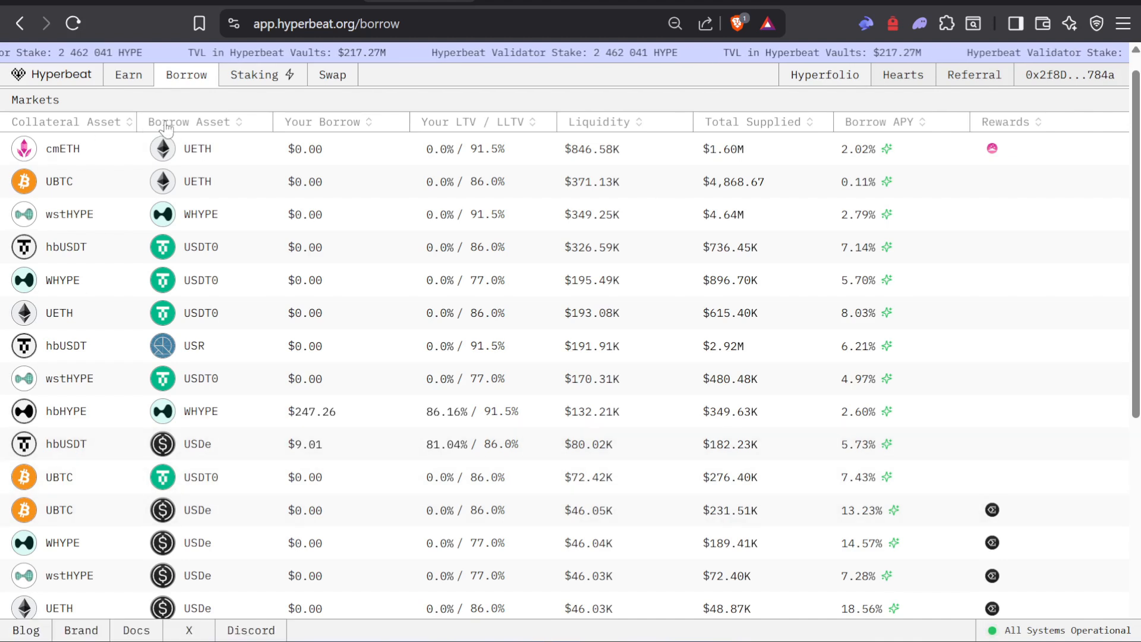
left_click(330, 124)
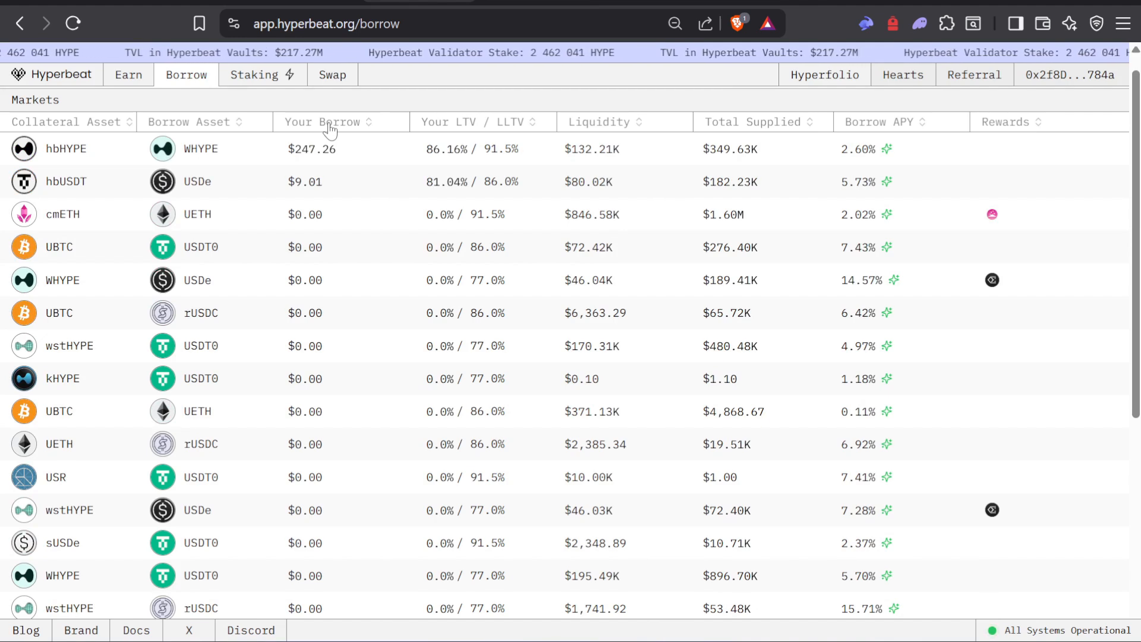
Step: Open the hbUSDT/USDe market, preview borrowing 0.502 USDe, and highlight the current health ratio of the position
left_click(89, 177)
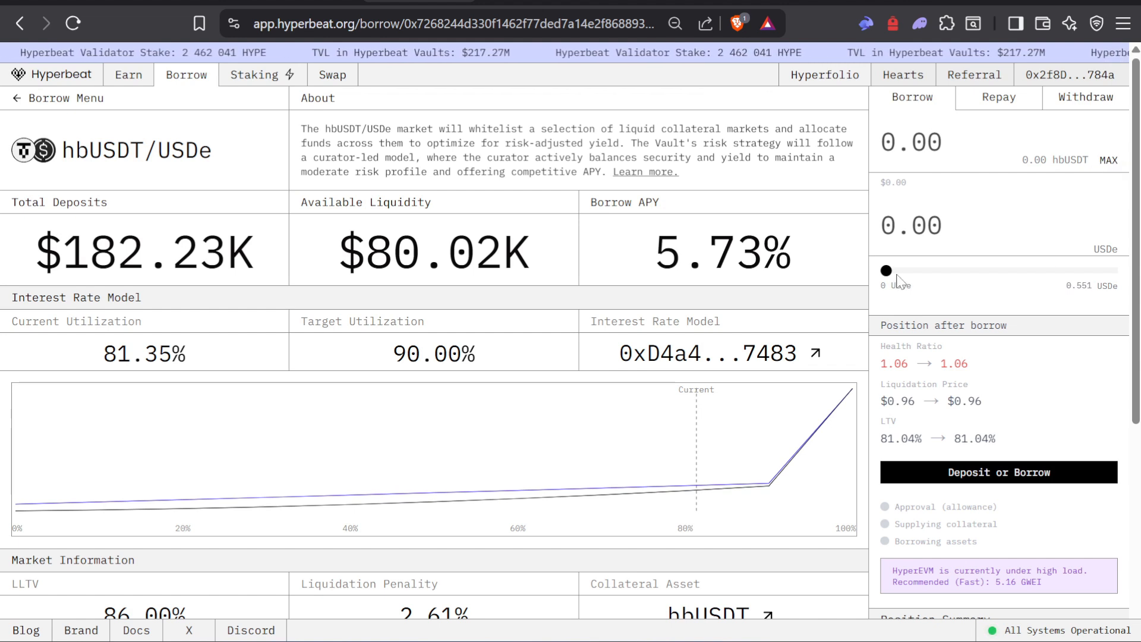
mouse_move(887, 272)
left_mouse_down()
mouse_move(1081, 279)
mouse_move(990, 289)
mouse_move(886, 273)
left_mouse_up()
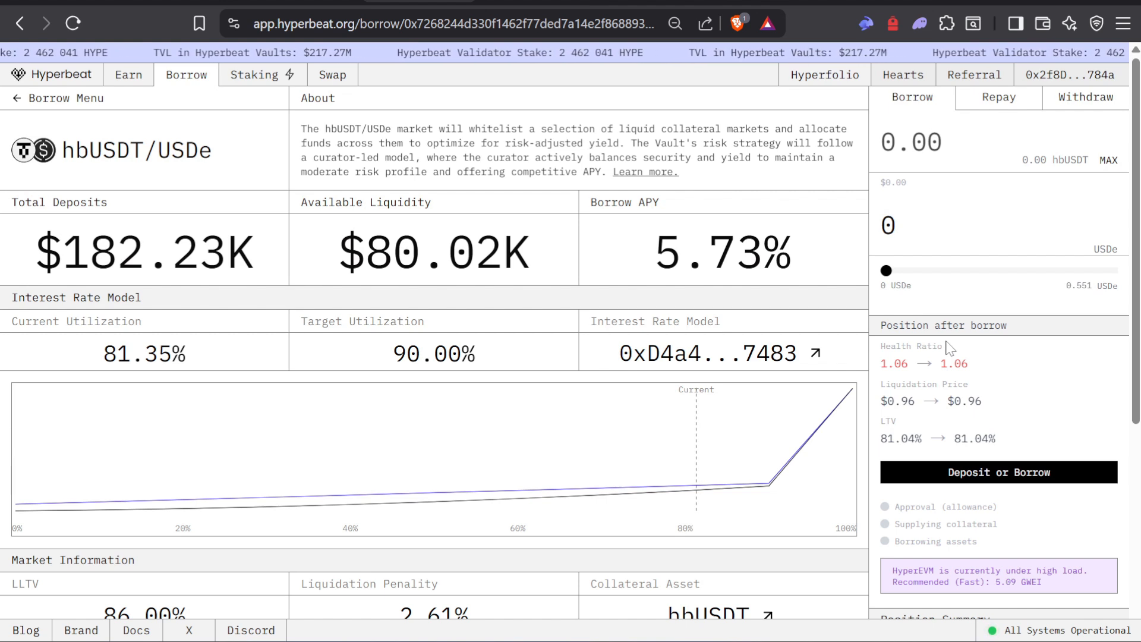
mouse_move(886, 271)
left_mouse_down()
mouse_move(1128, 267)
mouse_move(1071, 272)
mouse_move(1093, 272)
left_mouse_up()
left_click_drag(936, 363, 880, 363)
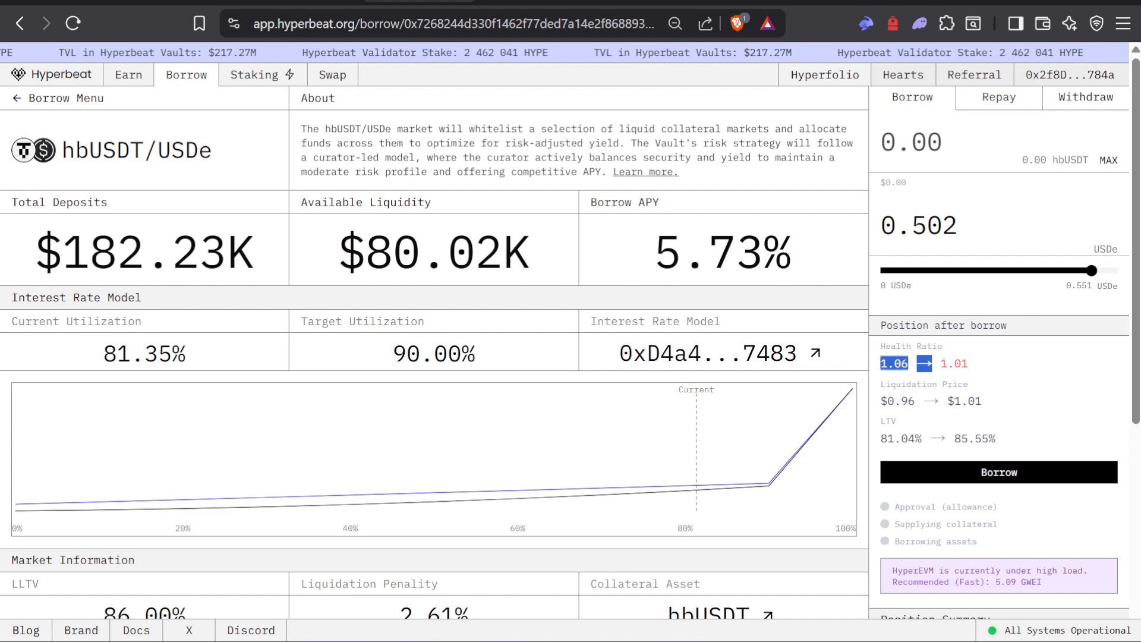
left_click(940, 364)
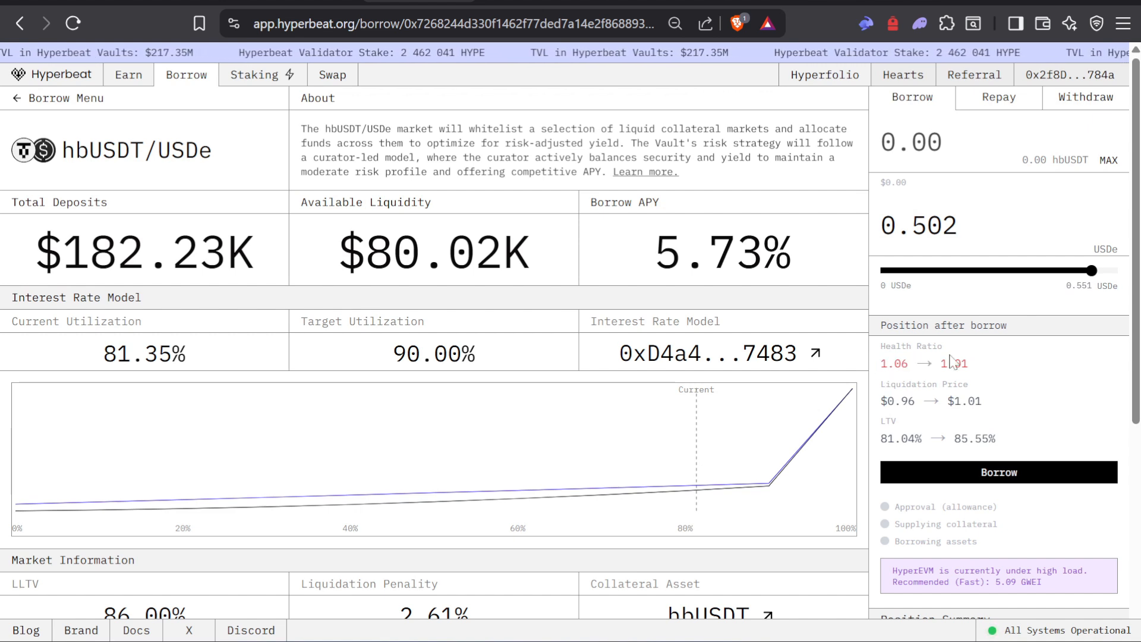
Step: Return to the borrow market list, sort it by own borrow amount, and open hbHYPE/WHYPE to examine its borrow APY
left_click(66, 99)
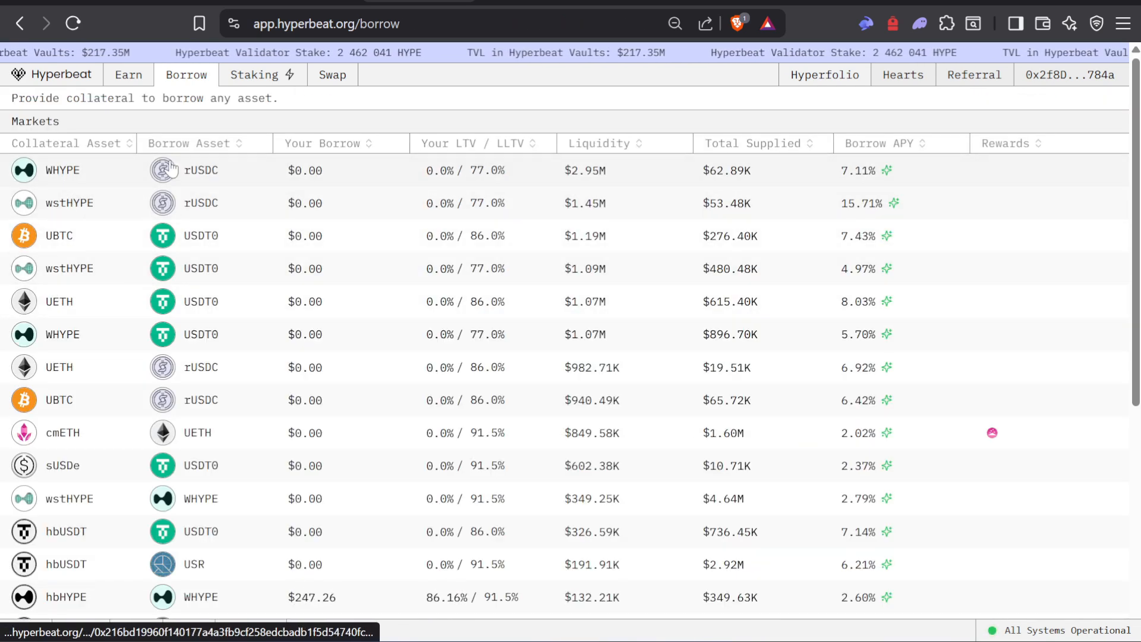
left_click(202, 143)
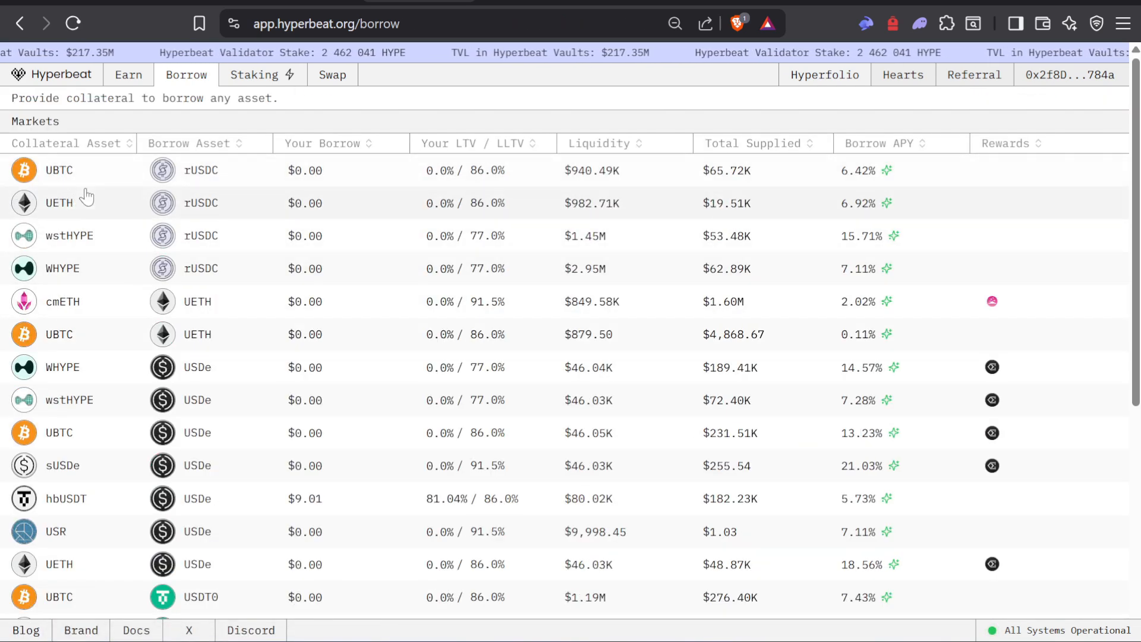
left_click(342, 144)
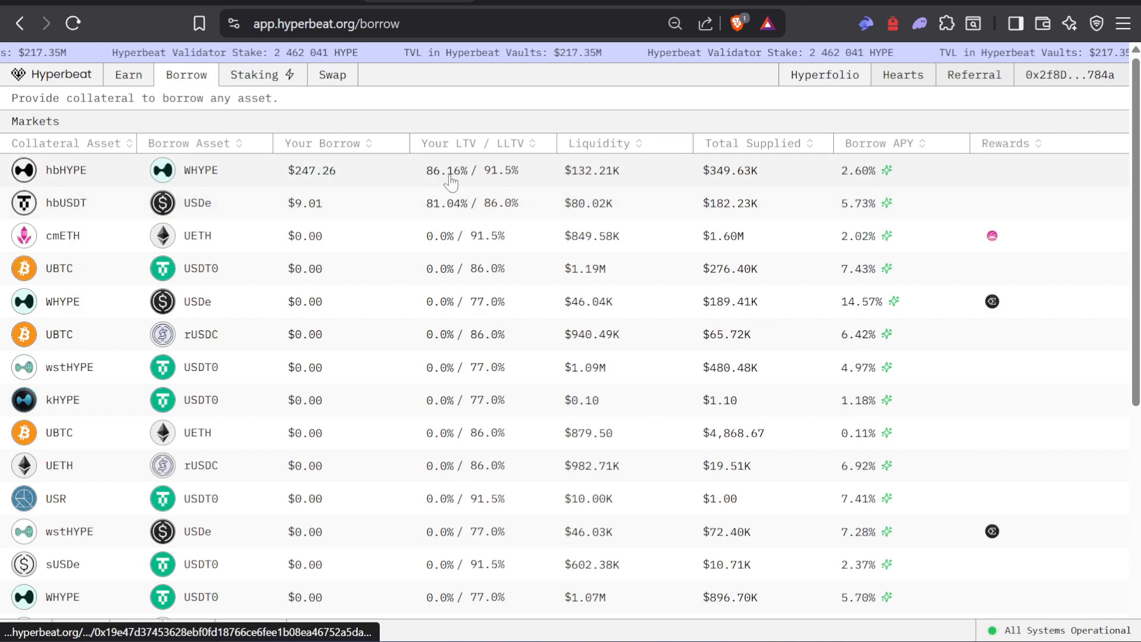
left_click(201, 174)
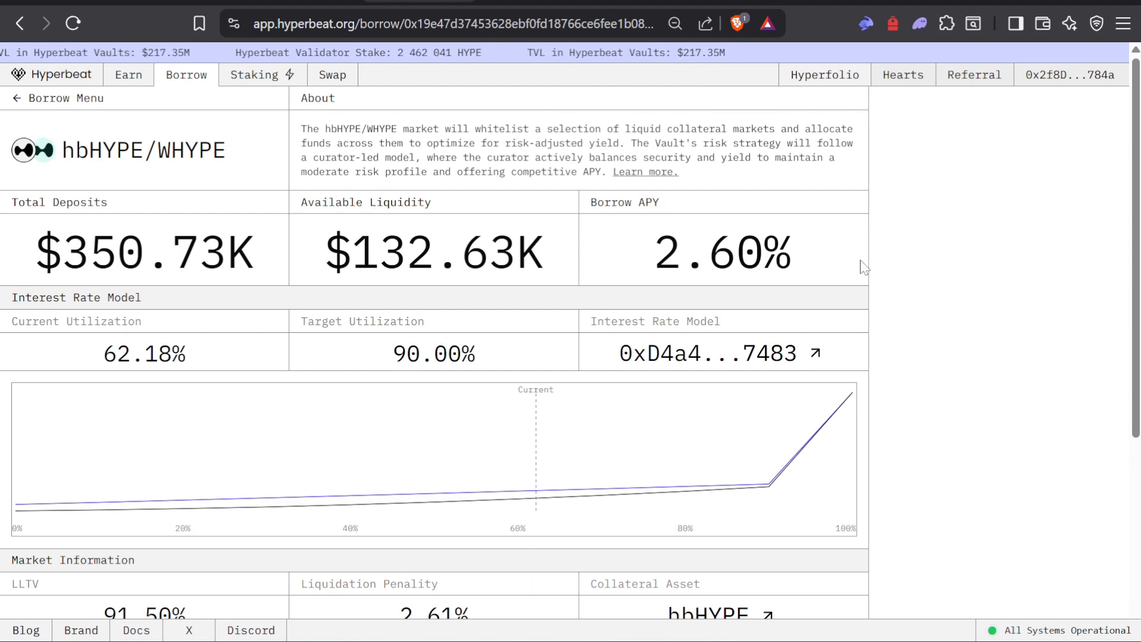
scroll(400, 403, "down", 1)
scroll(401, 403, "down", 3)
scroll(682, 320, "up", 3)
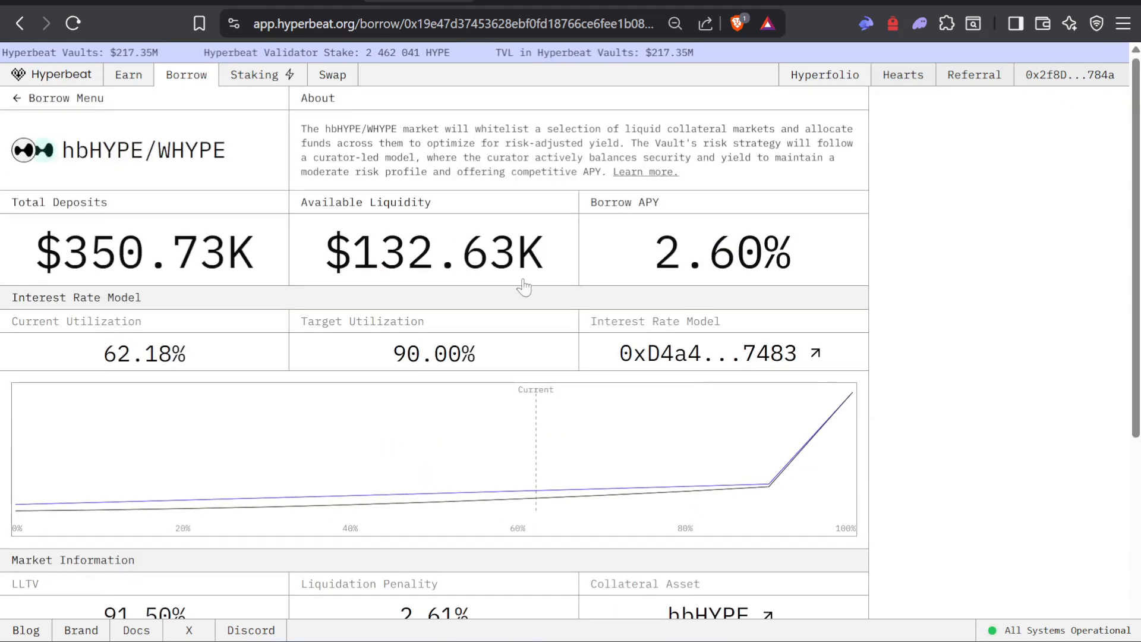
mouse_move(764, 257)
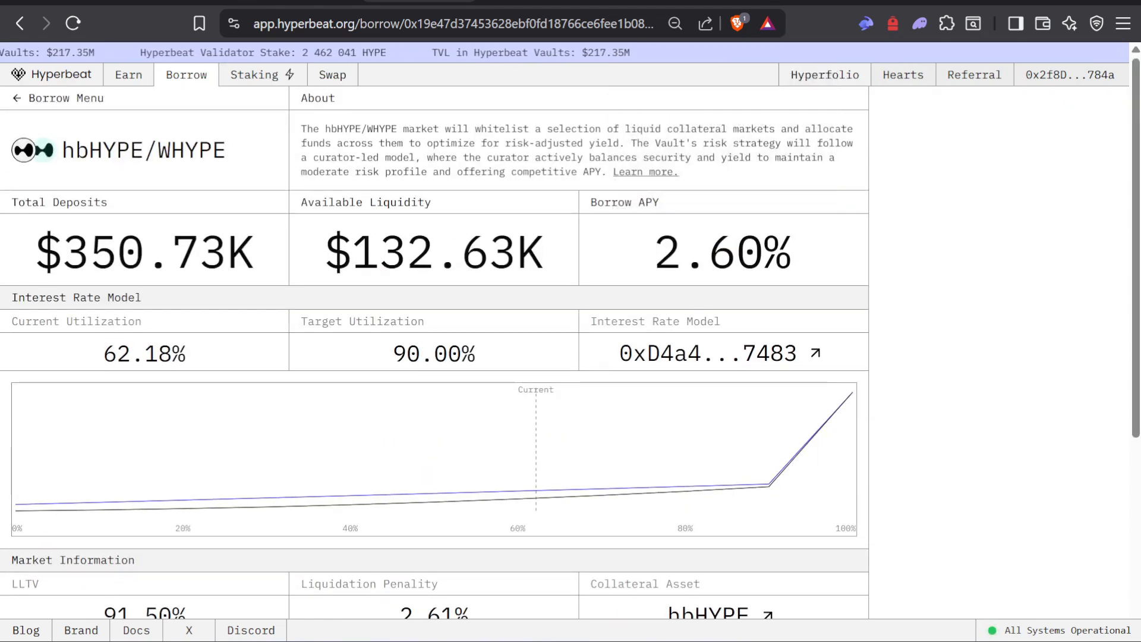
Step: Switch to the Excel lending table and select Hyperbeat's WHYPE borrow cell and its borrow APY cell
left_click(497, 640)
left_click(521, 313)
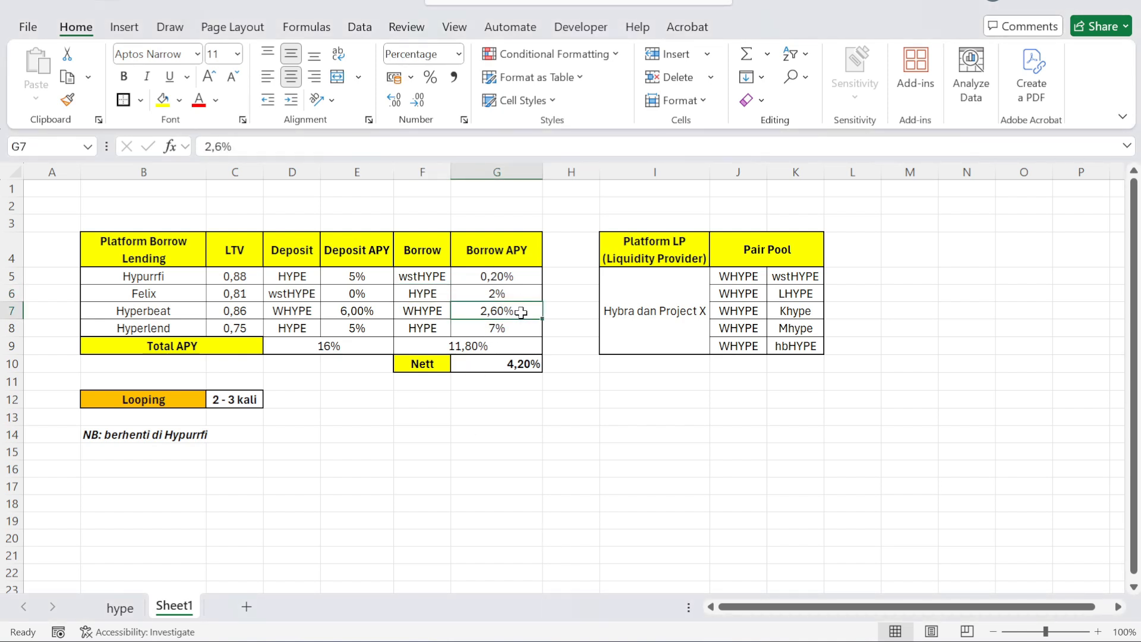
left_click(423, 307)
left_click(489, 315)
Step: Switch back to Hyperbeat in the browser and return from the hbHYPE/WHYPE market to the borrow market list
left_click(705, 640)
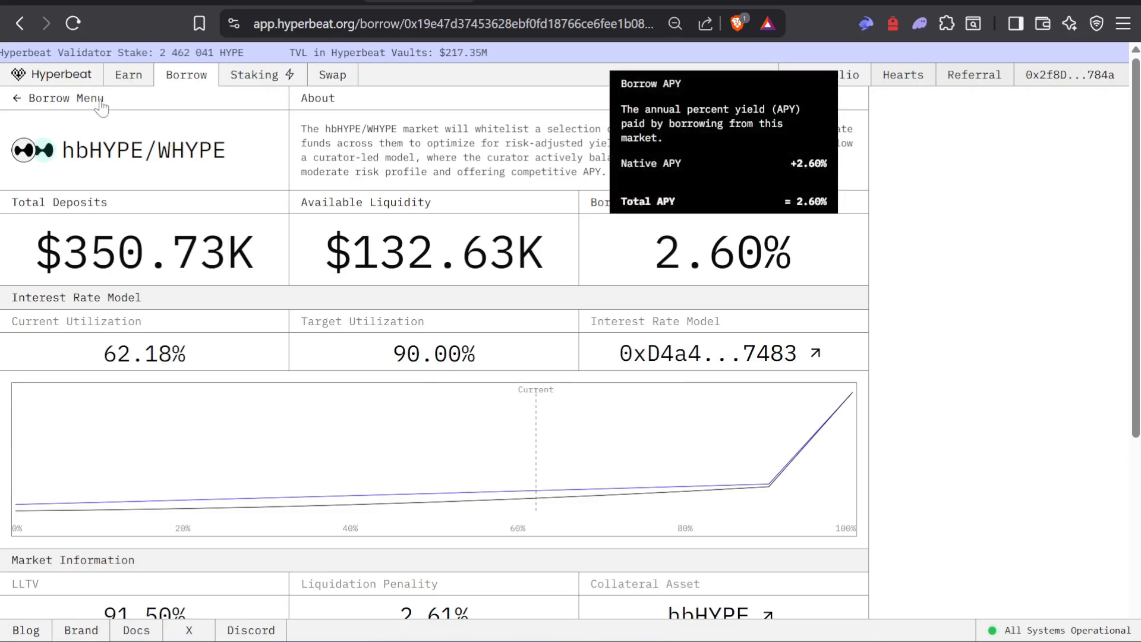
left_click(48, 99)
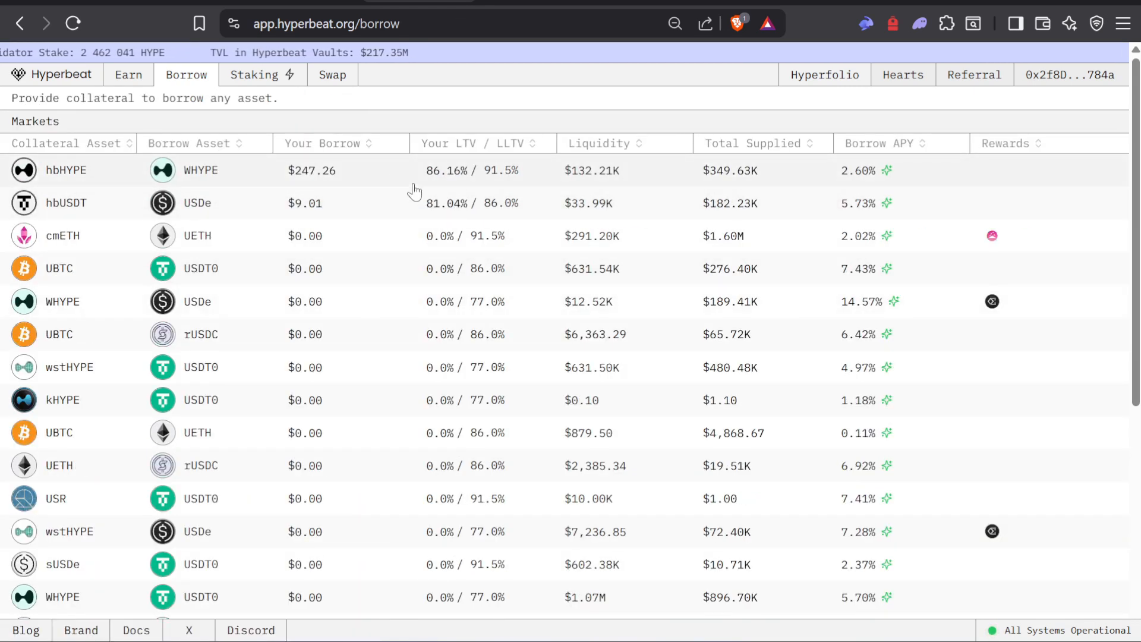
Step: Switch to Hybra's swap page and reverse the pair to swap from WHYPE to HYPE
left_click(58, 2)
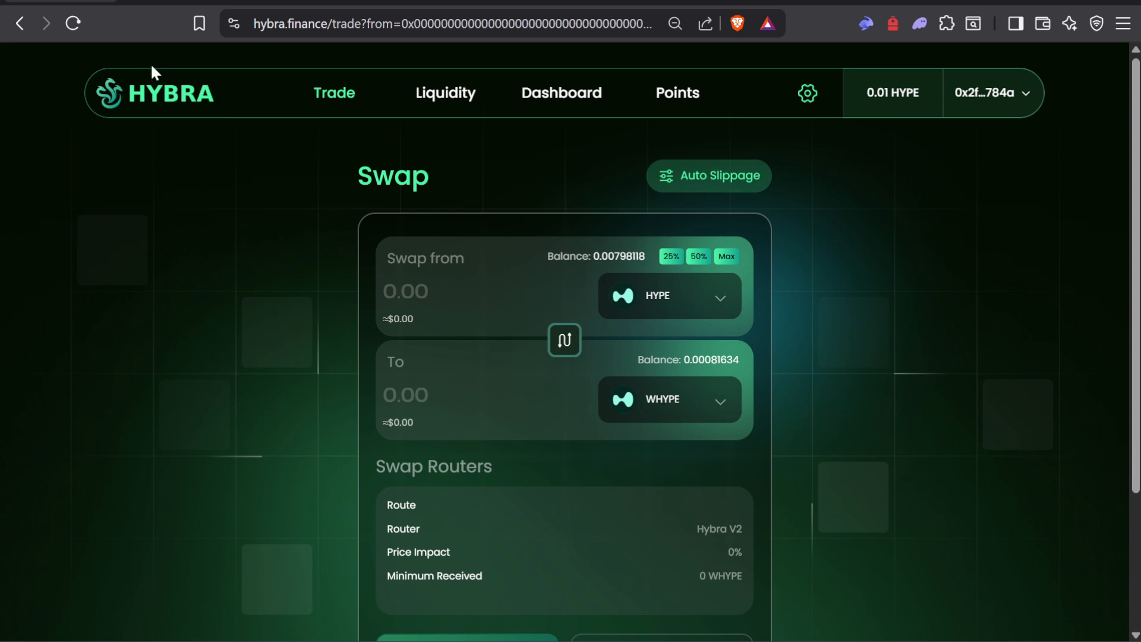
left_click(565, 352)
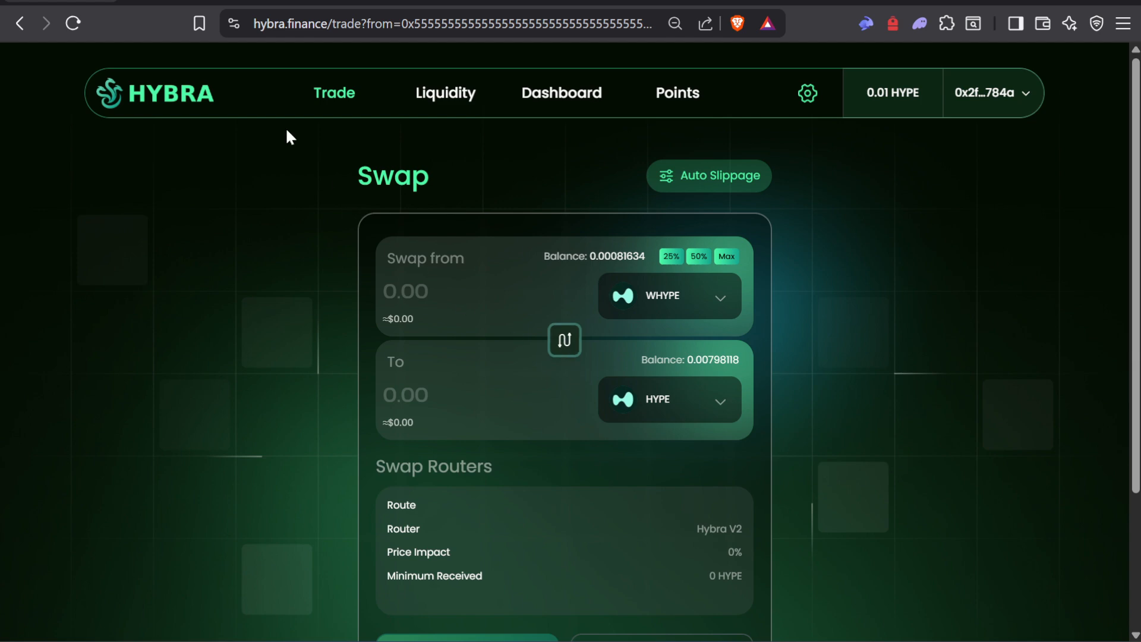
Step: Switch to the HyperLend dashboard and examine the supplied and borrowed HYPE positions and the suppliable assets list
left_click(191, 10)
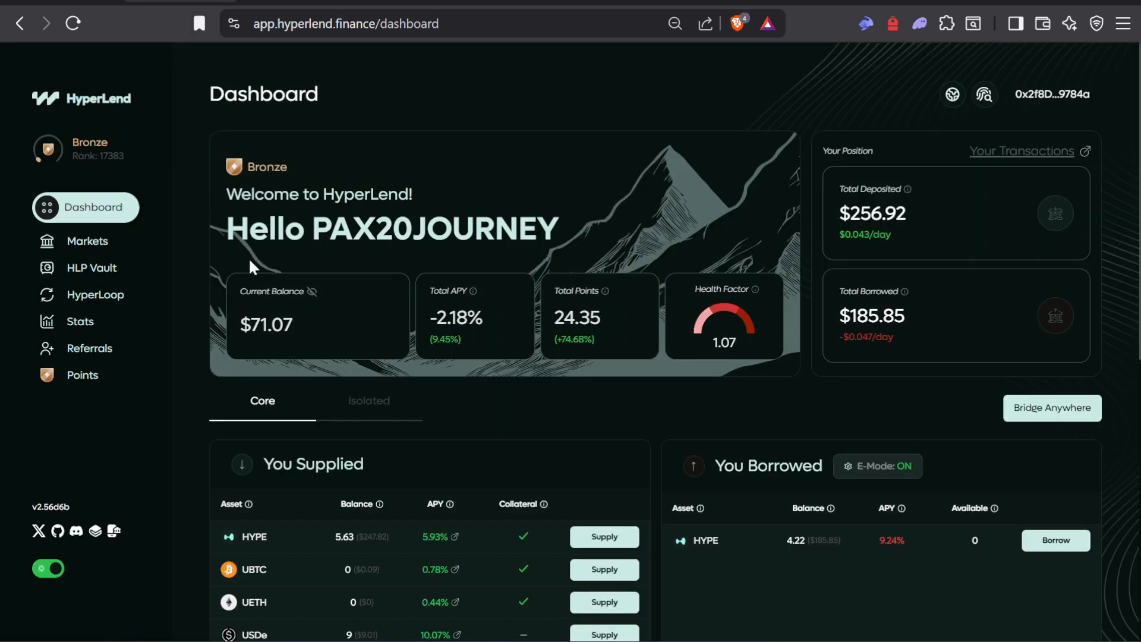
scroll(350, 425, "down", 5)
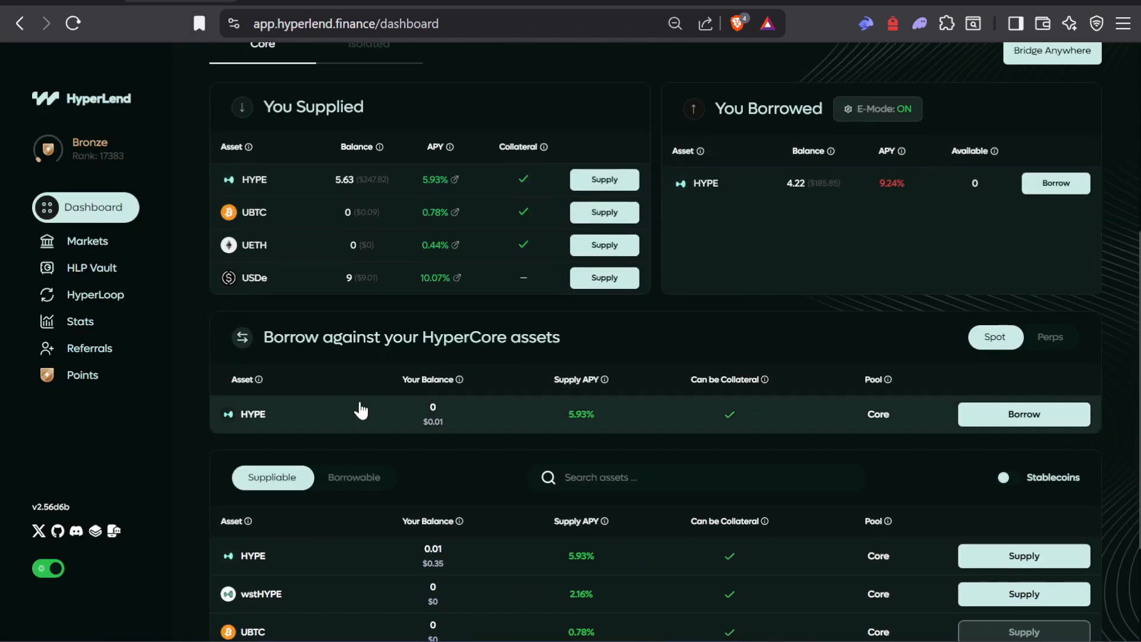
scroll(247, 376, "down", 3)
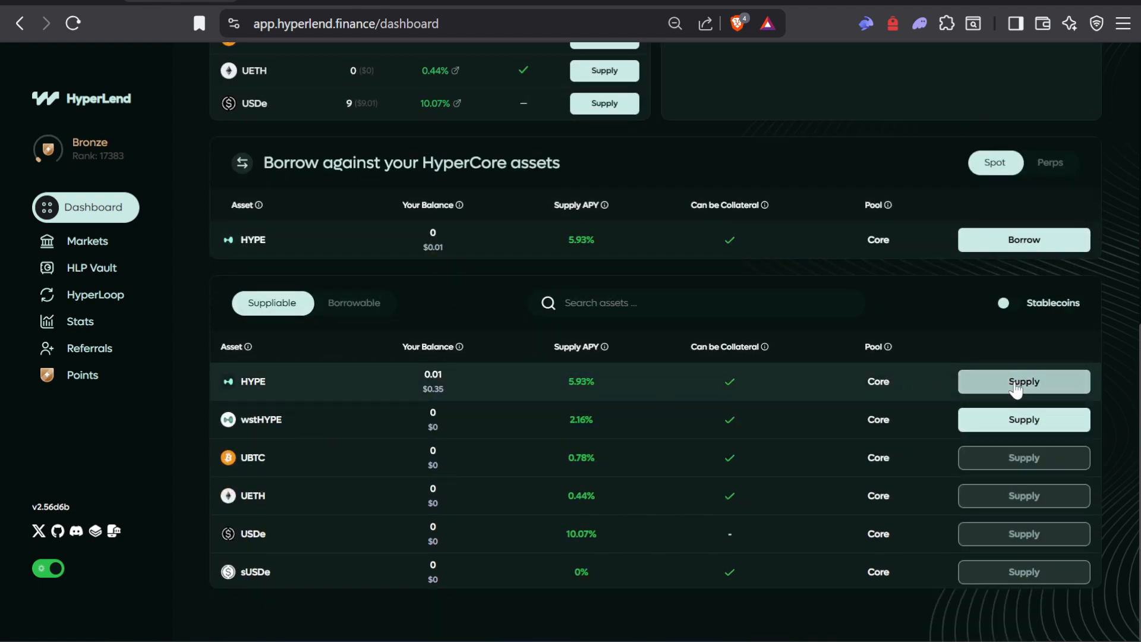
scroll(1010, 381, "up", 7)
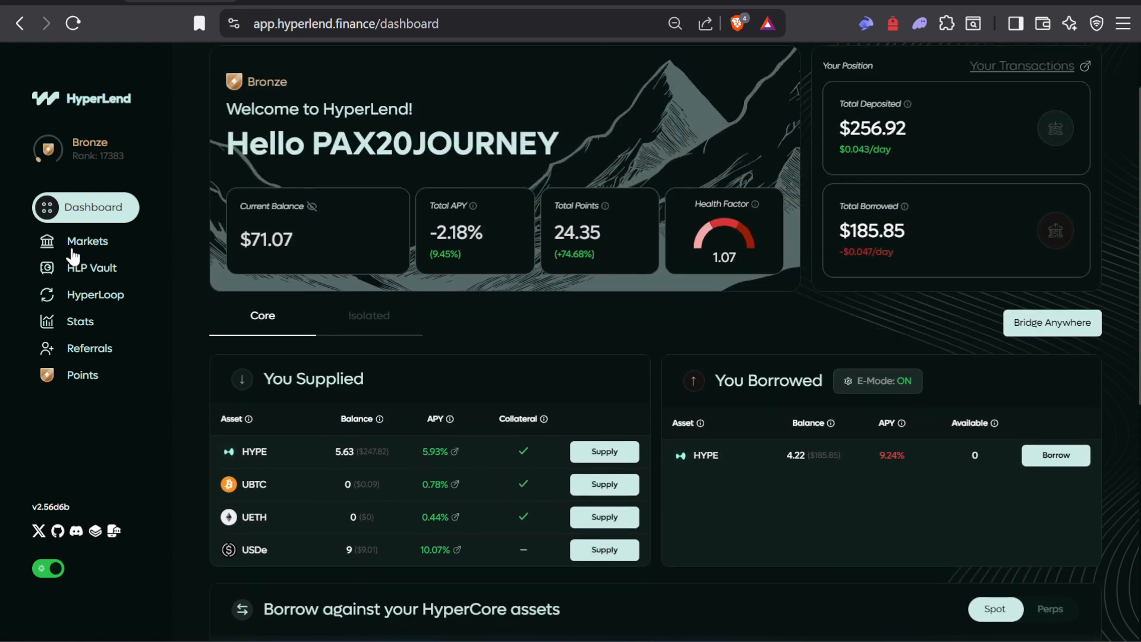
Step: Check HYPE's supply and borrow APY in HyperLend's markets, and return to the dashboard's supplied and borrowed sections
left_click(72, 251)
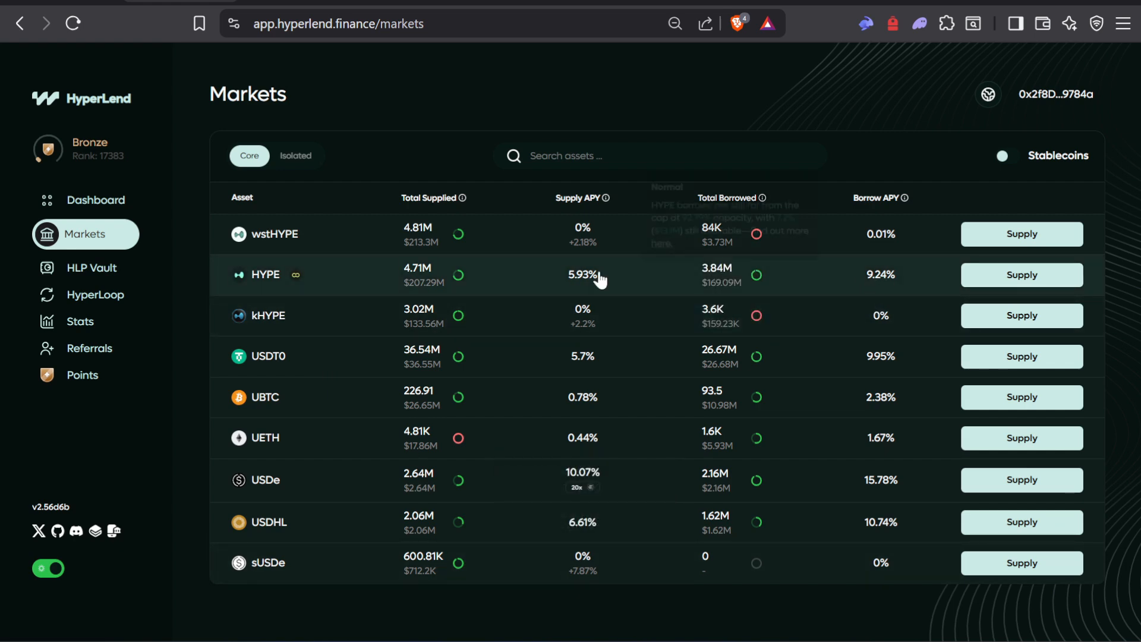
left_click(109, 204)
scroll(576, 326, "down", 3)
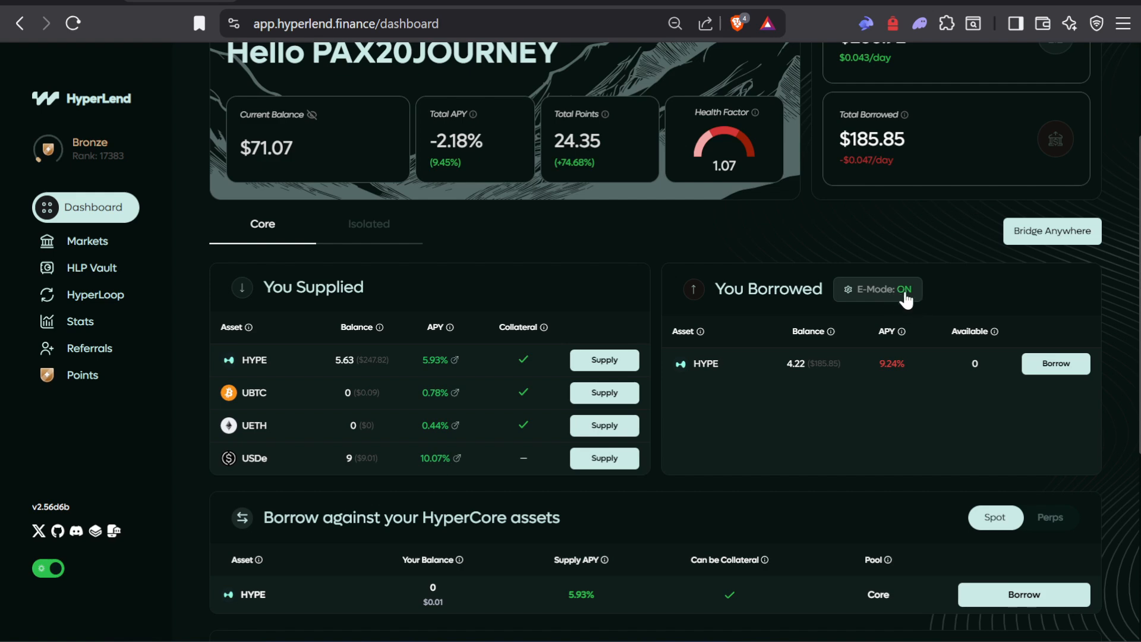
Step: Switch to the Excel lending table and point out Hyperlend's deposit APY and borrow APY cells, comparing with Hyperbeat's WHYPE borrow
left_click(751, 640)
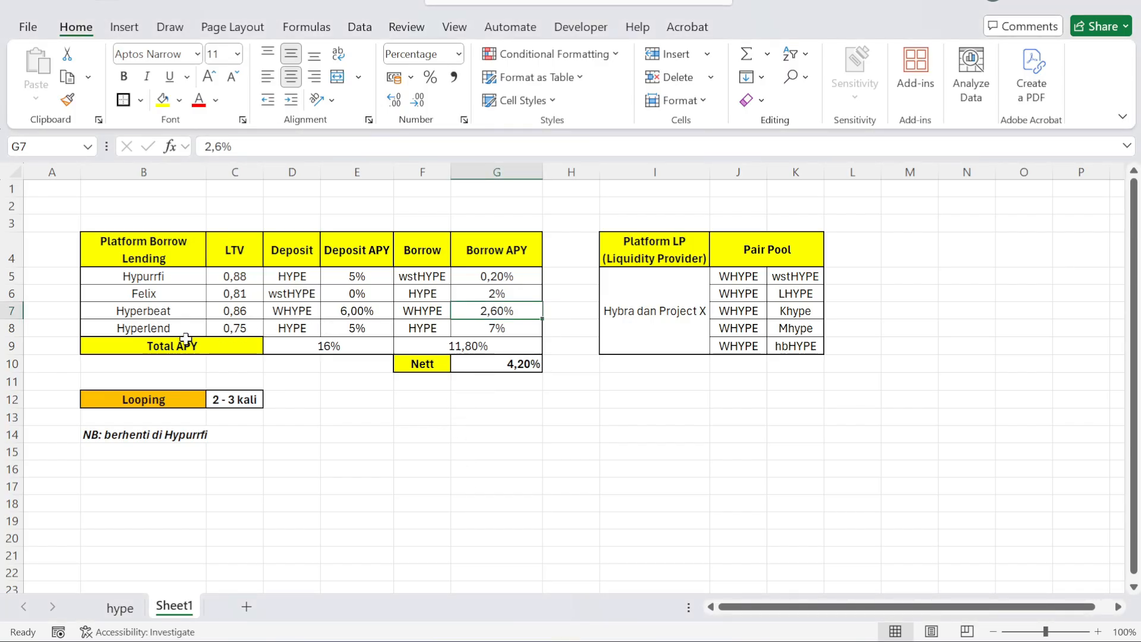
left_click(140, 330)
left_click(360, 330)
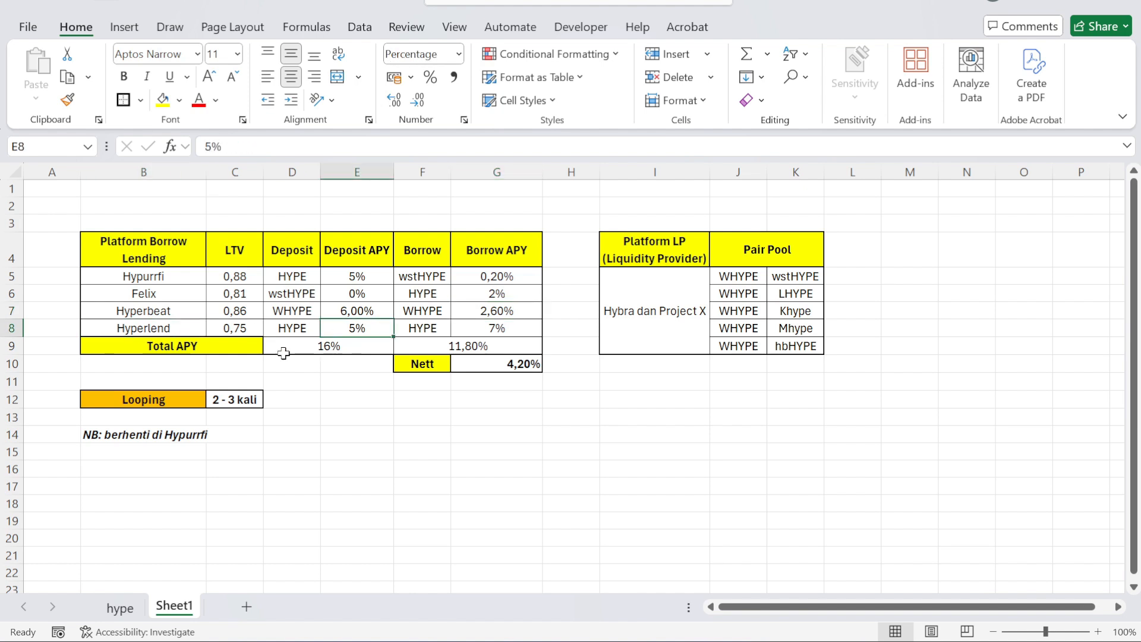
left_click(429, 311)
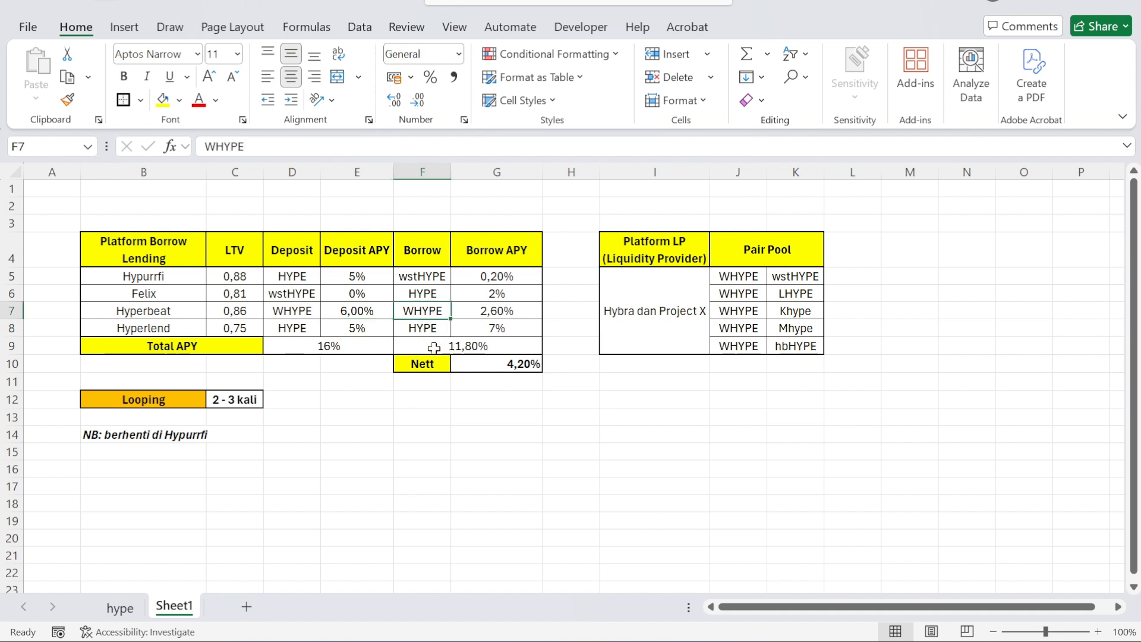
left_click(357, 327)
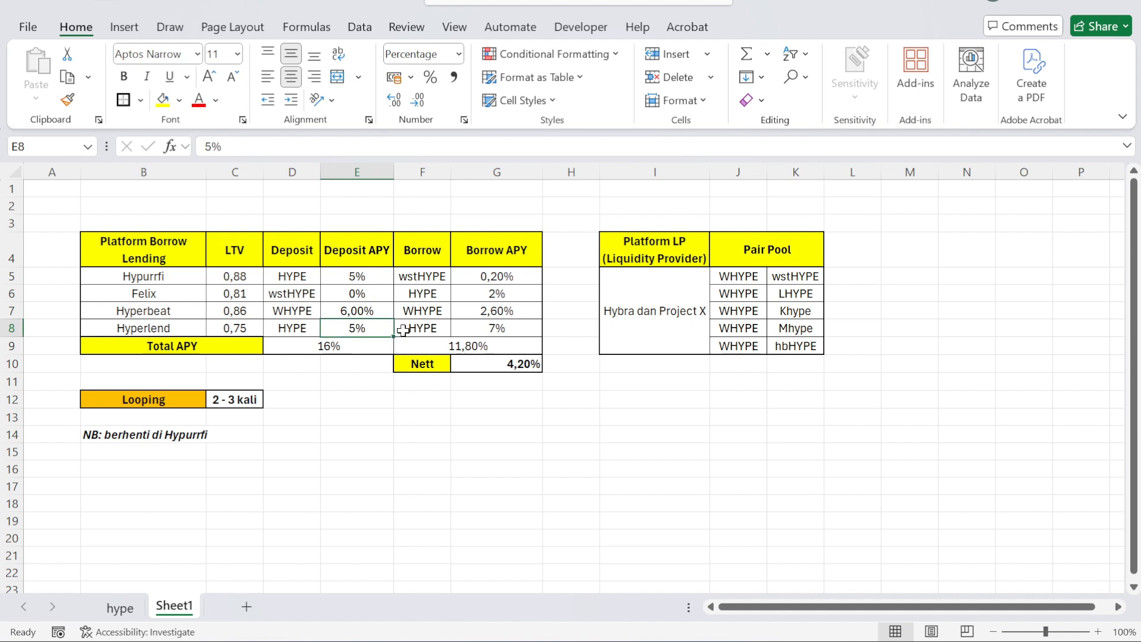
left_click(510, 330)
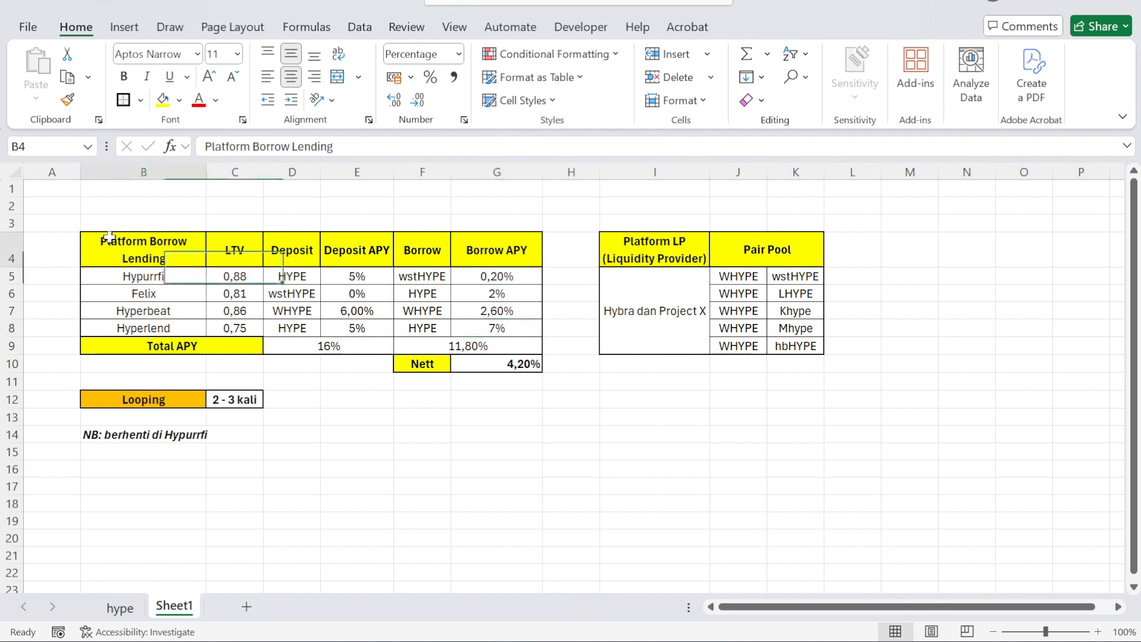
Step: Highlight the lending table and the borrow APY column, and inspect the total deposit APY, total borrow APY and Nett cells
left_click_drag(102, 237, 500, 359)
left_click(358, 402)
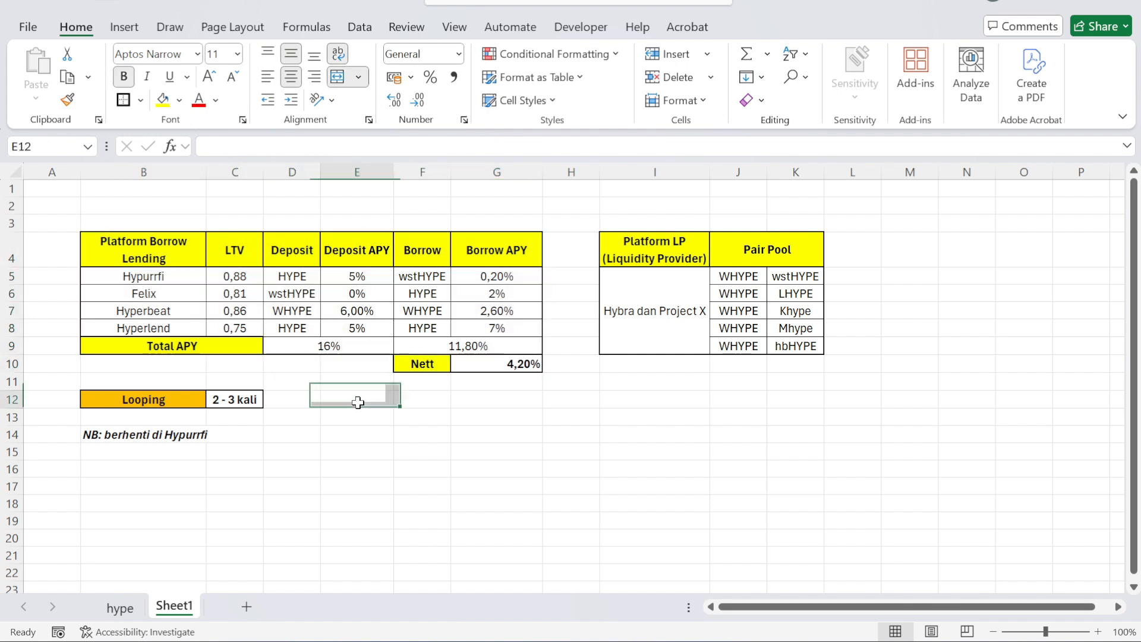
left_click(312, 350)
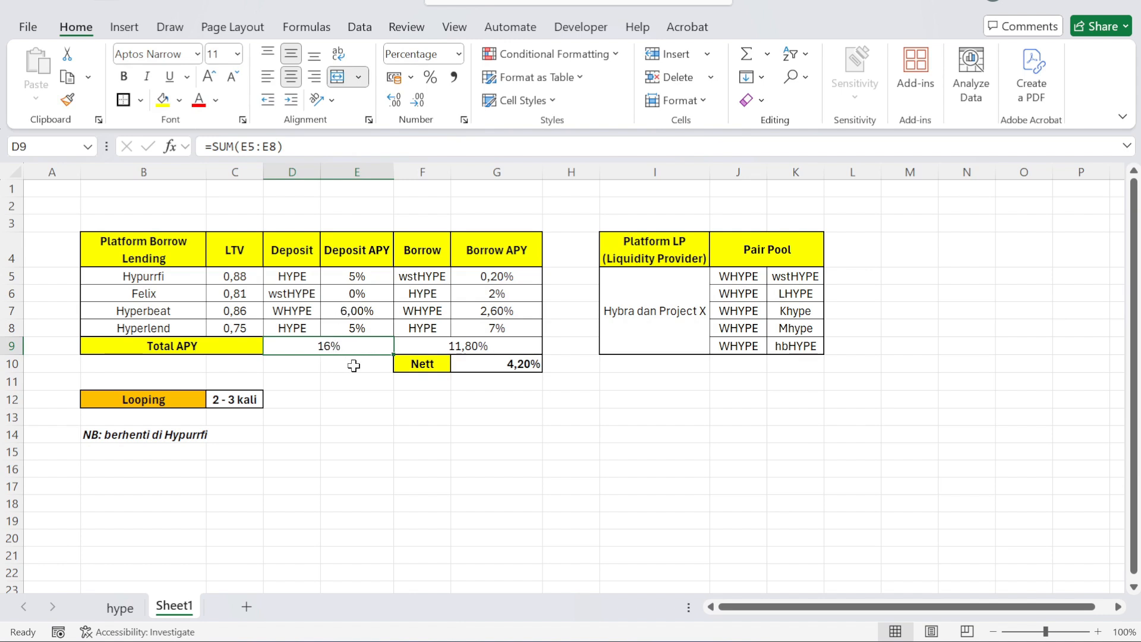
left_click_drag(497, 257, 508, 328)
left_click(512, 349)
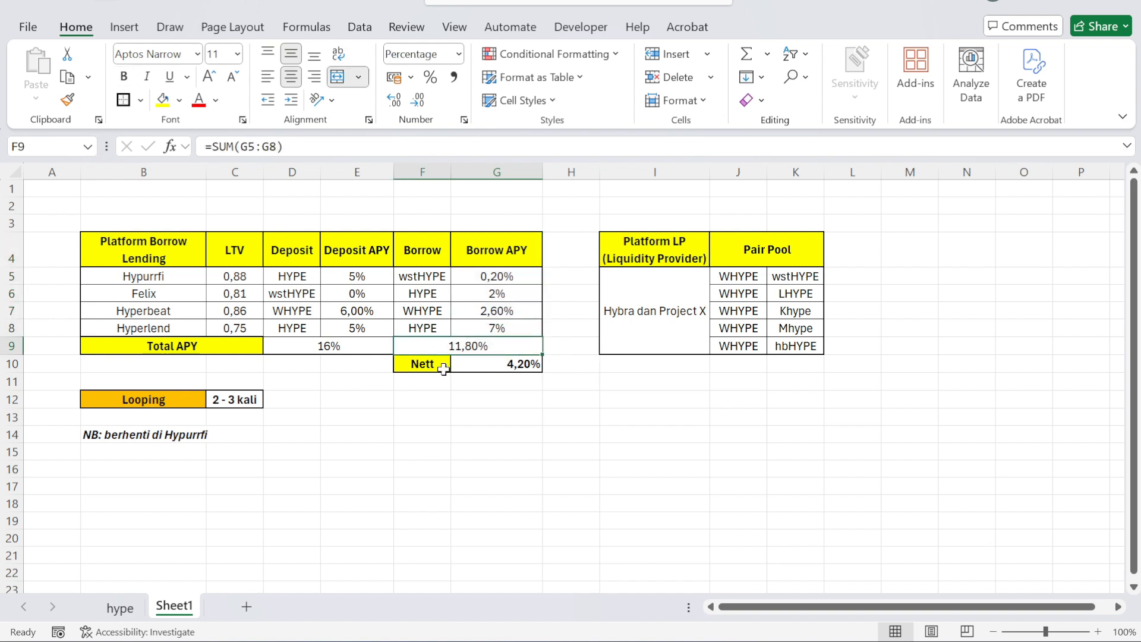
left_click(469, 366)
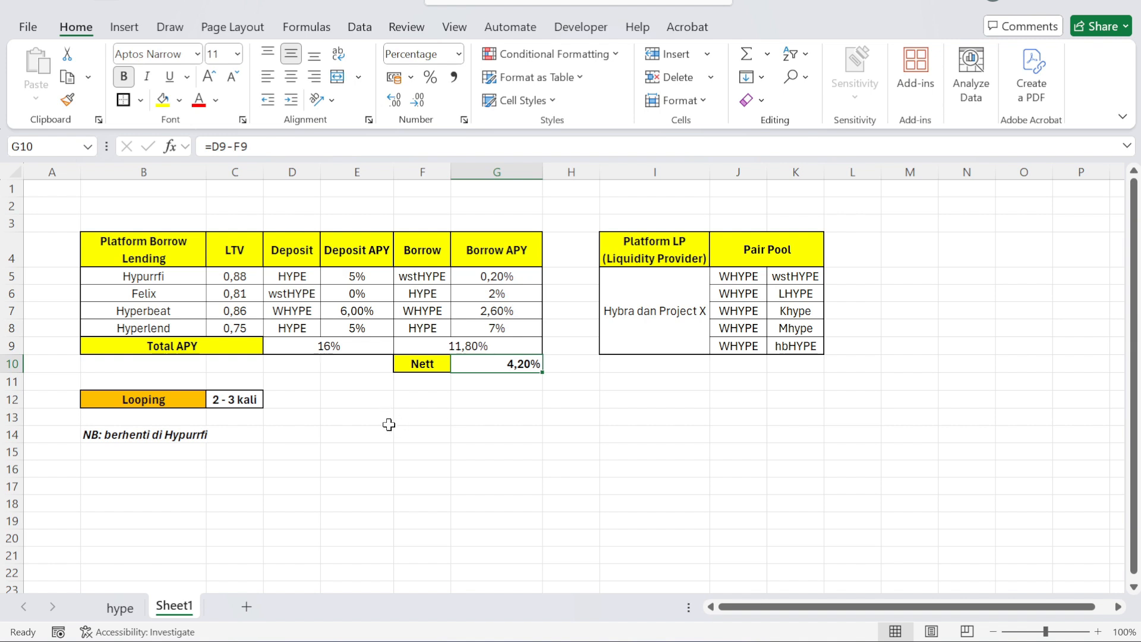
Step: Select the Looping cell and the note below it about stopping at Hypurrfi
left_click(182, 404)
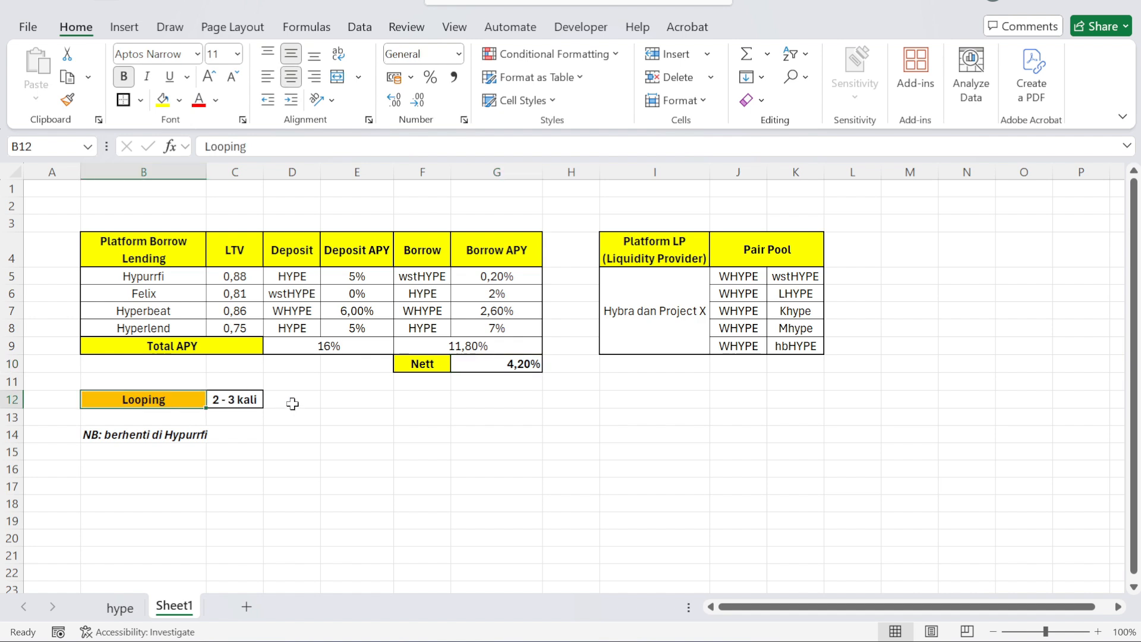
left_click(123, 435)
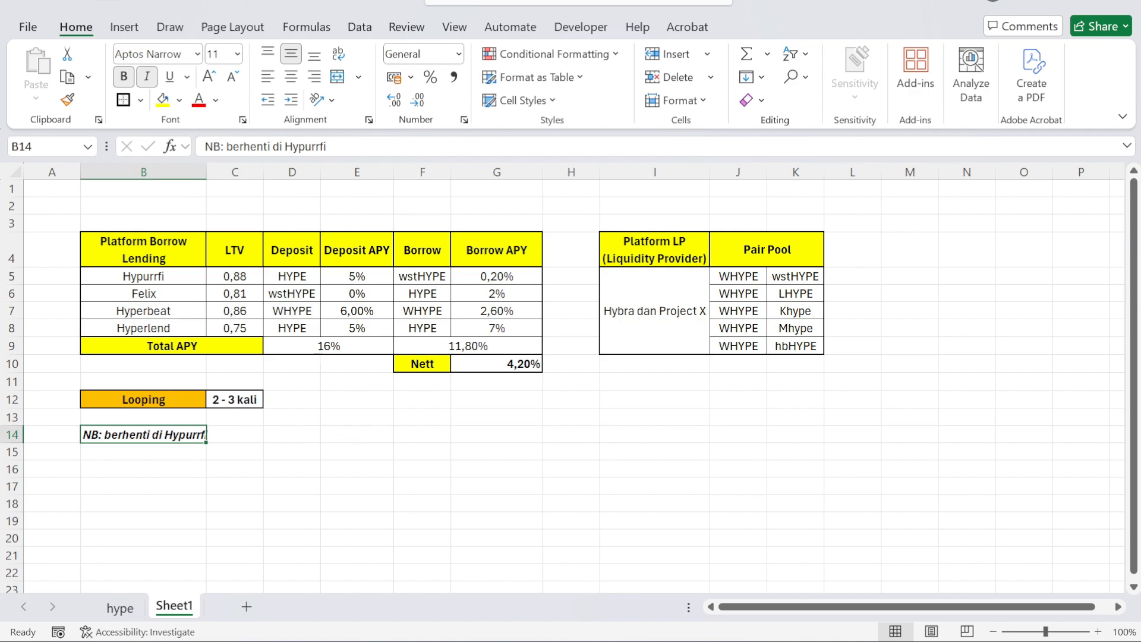
Step: Switch back to the browser and compare HyperLend's dashboard with the deposits and borrows on HypurrFi's pooled dashboard
left_click(634, 618)
scroll(379, 282, "up", 3)
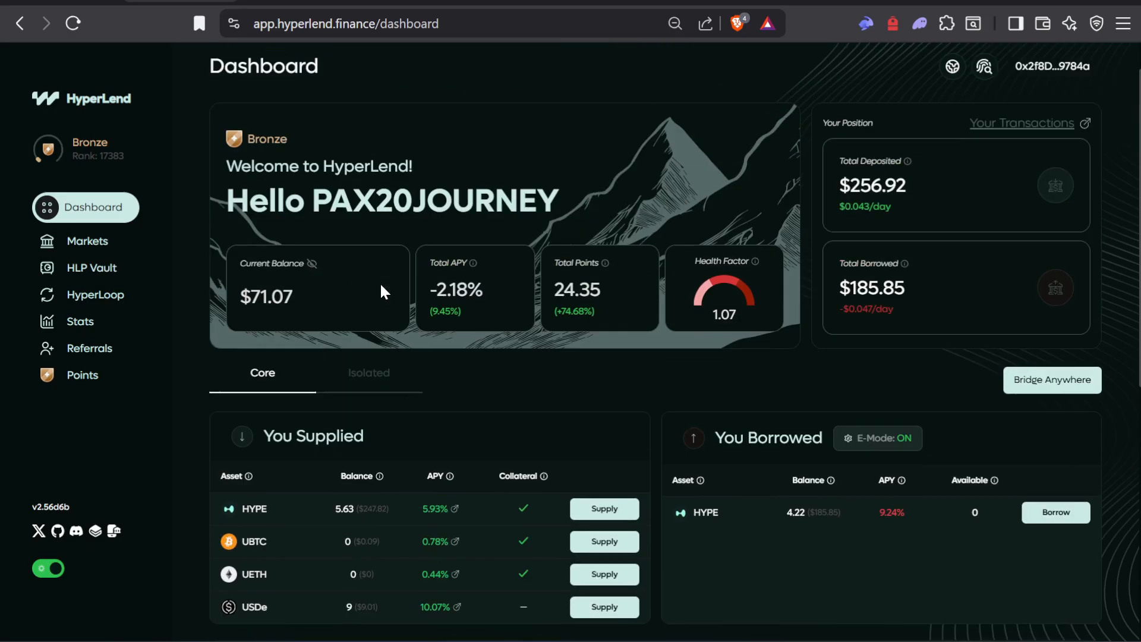
left_click(288, 1)
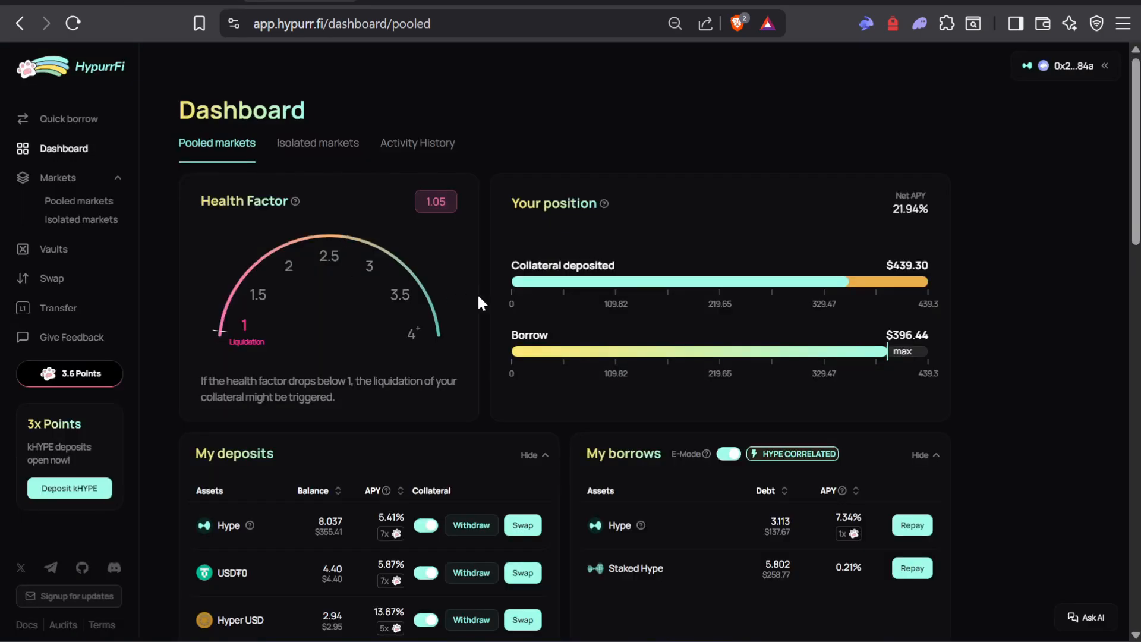
scroll(571, 324, "down", 5)
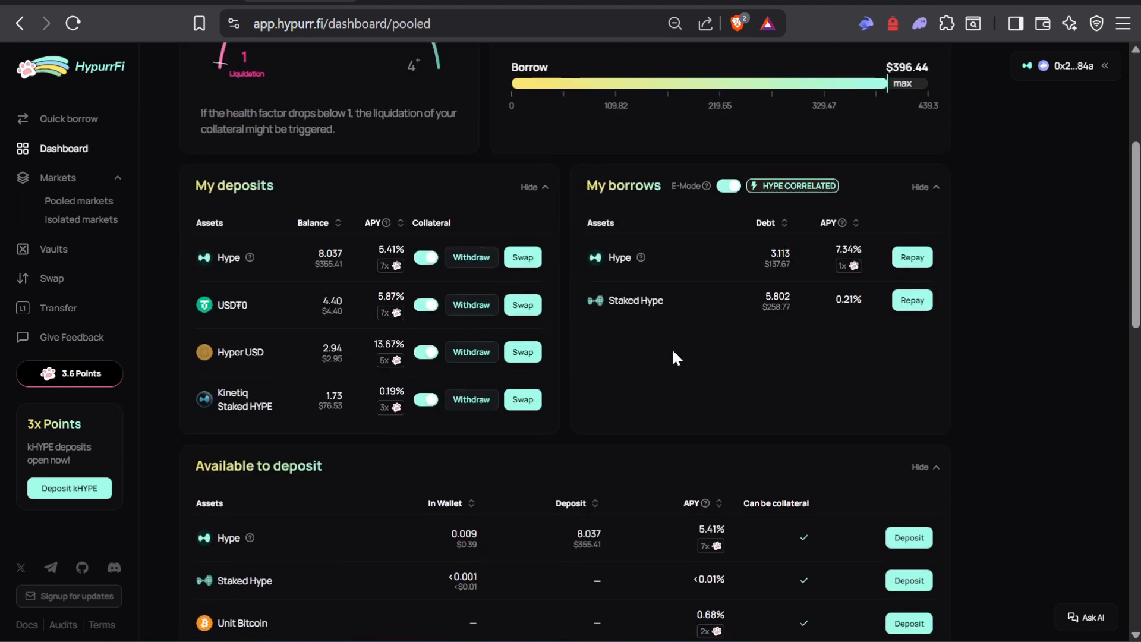
scroll(670, 354, "up", 5)
scroll(671, 357, "down", 5)
Step: Open HyperLend's E-Mode settings, choose the HYPE correlated asset category, and highlight its Max LTV
left_click(178, 2)
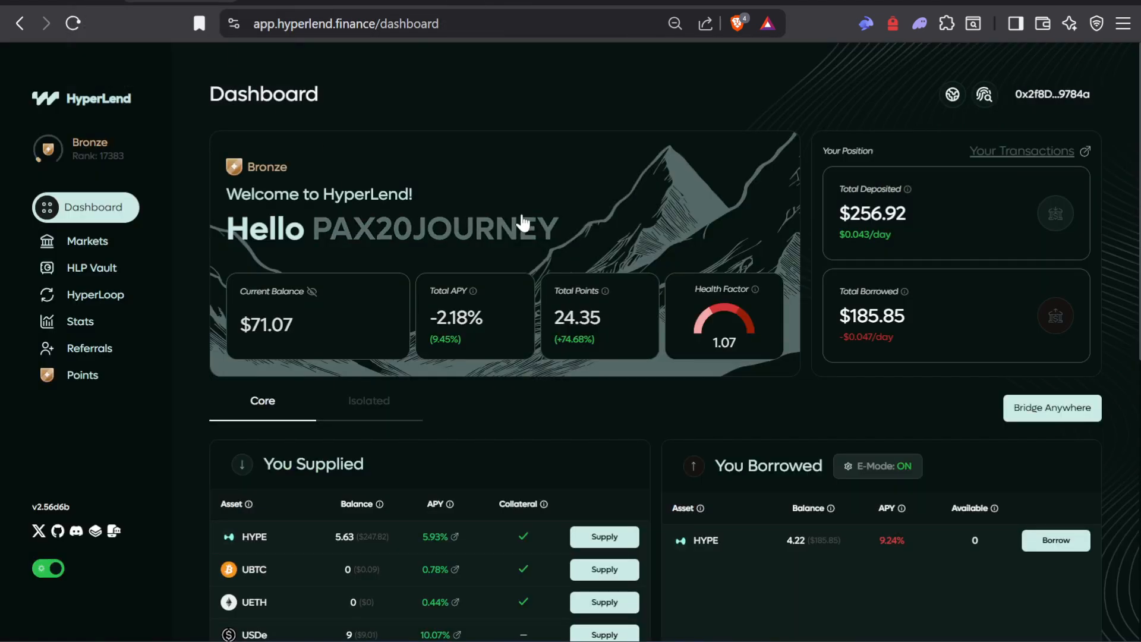
left_click(872, 467)
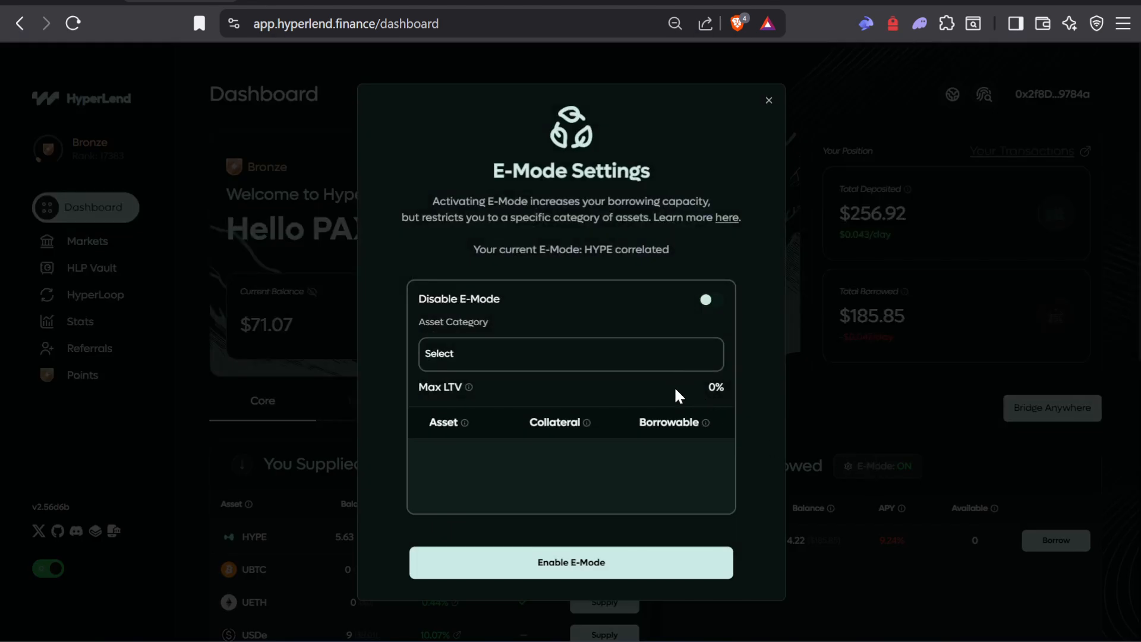
left_click(504, 361)
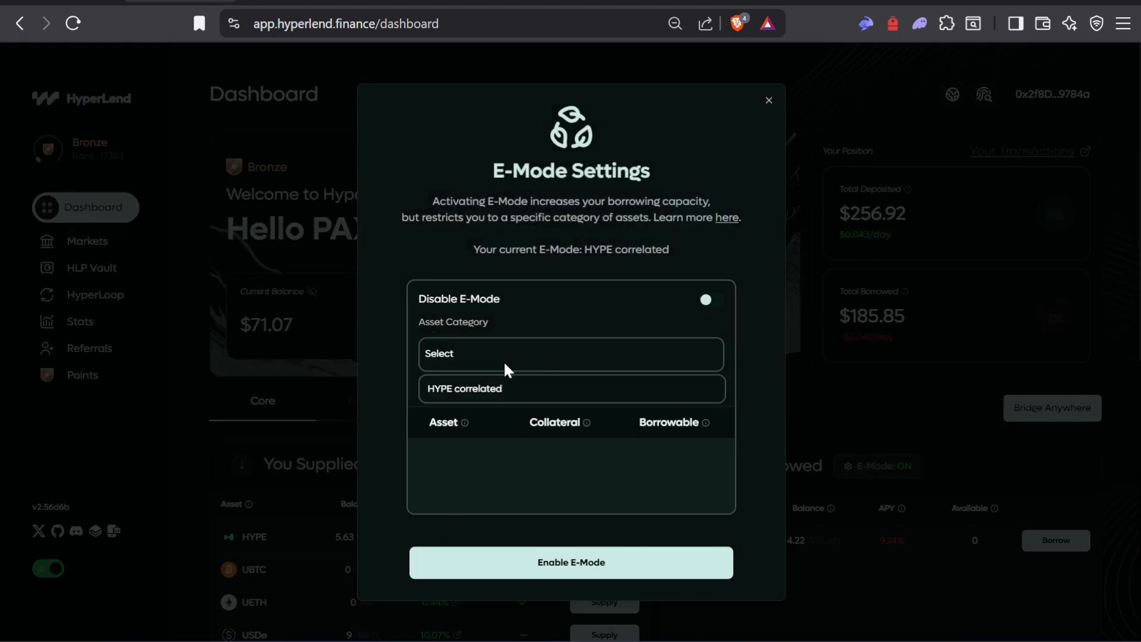
left_click(504, 362)
left_click(499, 361)
left_click(505, 390)
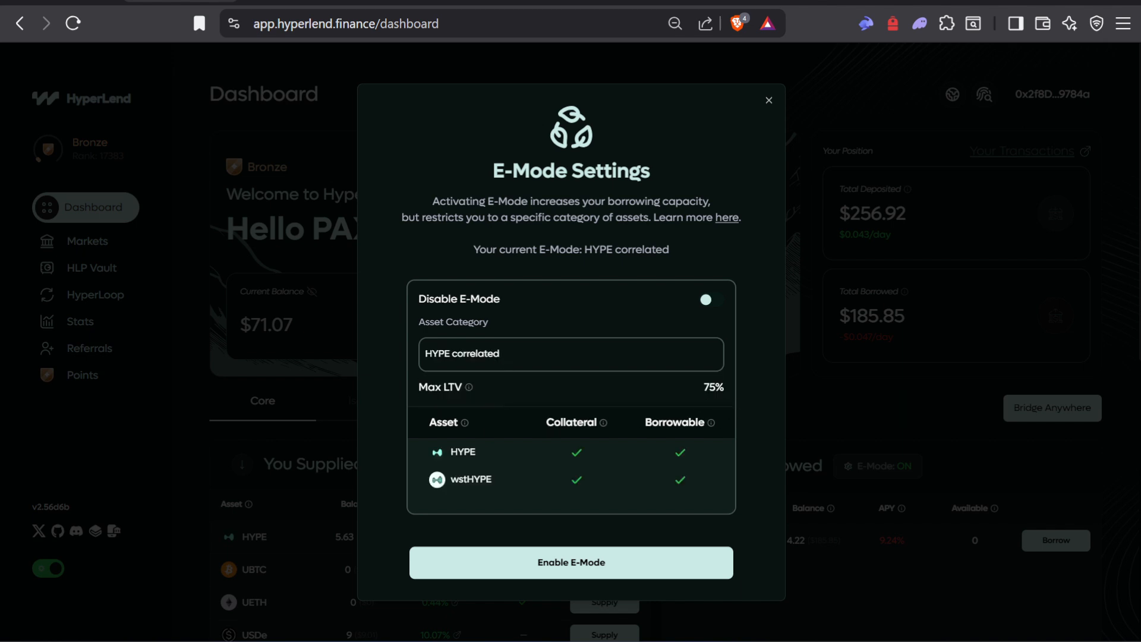
left_click_drag(703, 388, 740, 389)
Step: Switch to HypurrFi's dashboard and show the E-Mode explanation beside My borrows to read its LTV limit
left_click(285, 2)
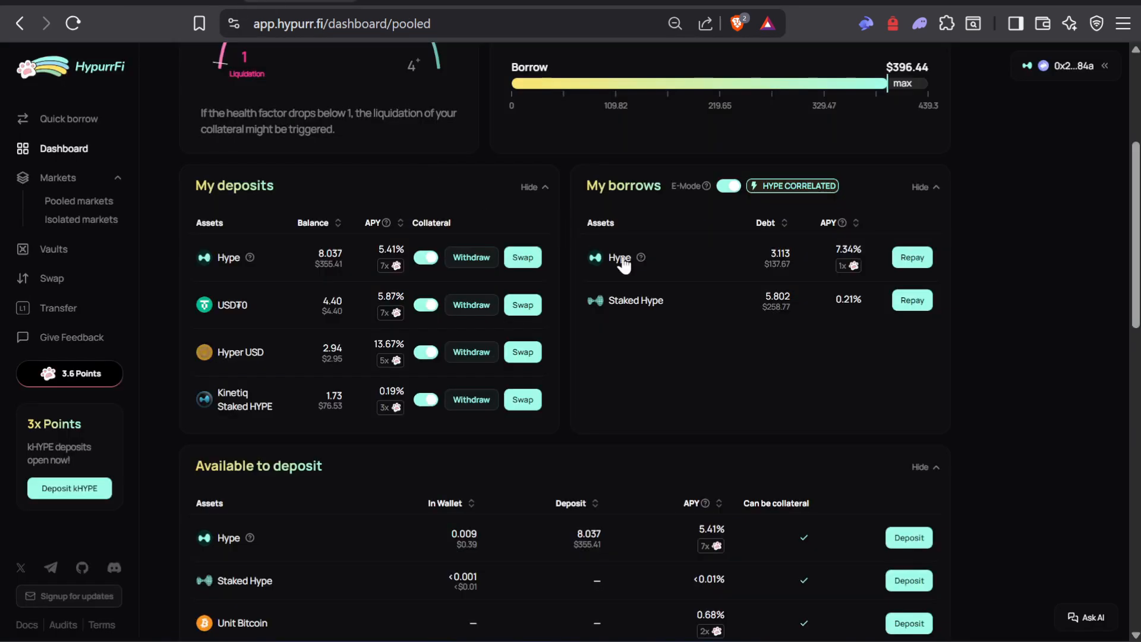
mouse_move(707, 187)
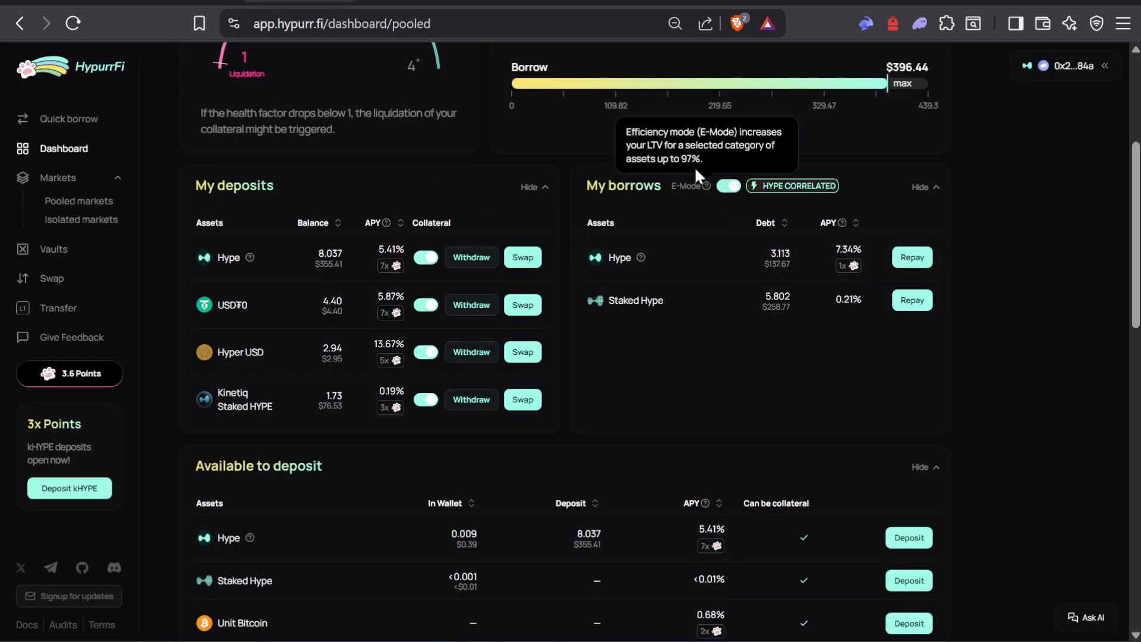
mouse_move(703, 159)
left_mouse_down()
mouse_move(675, 159)
mouse_move(687, 159)
left_mouse_up()
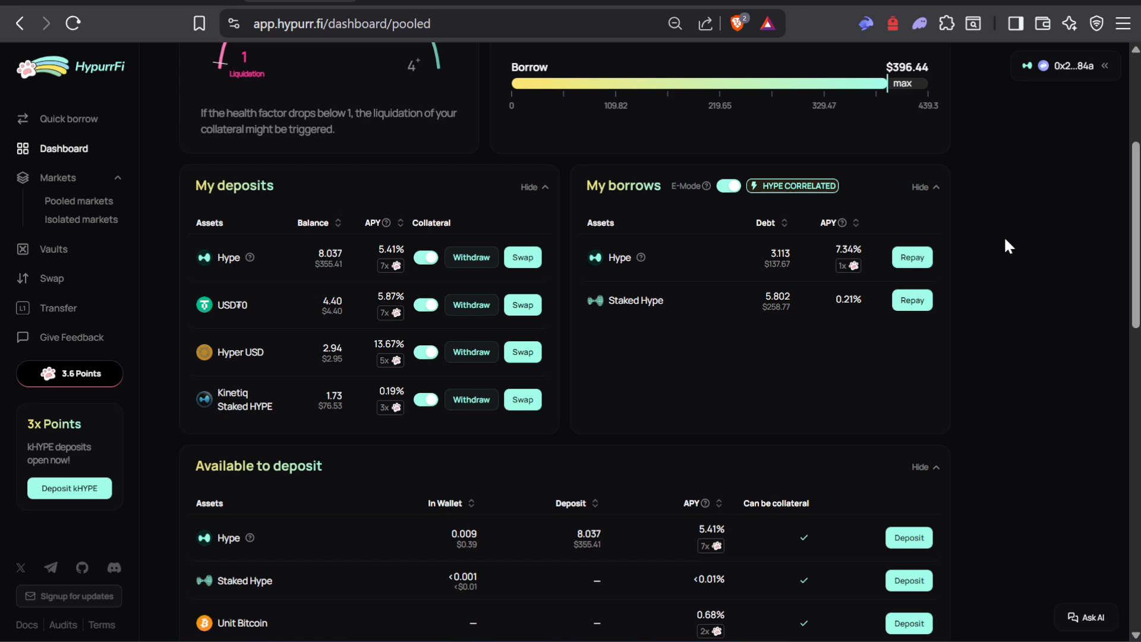
Step: Review the health factor, collateral and borrow position, and the Hype and Staked Hype borrows on HypurrFi's dashboard
scroll(1005, 240, "up", 5)
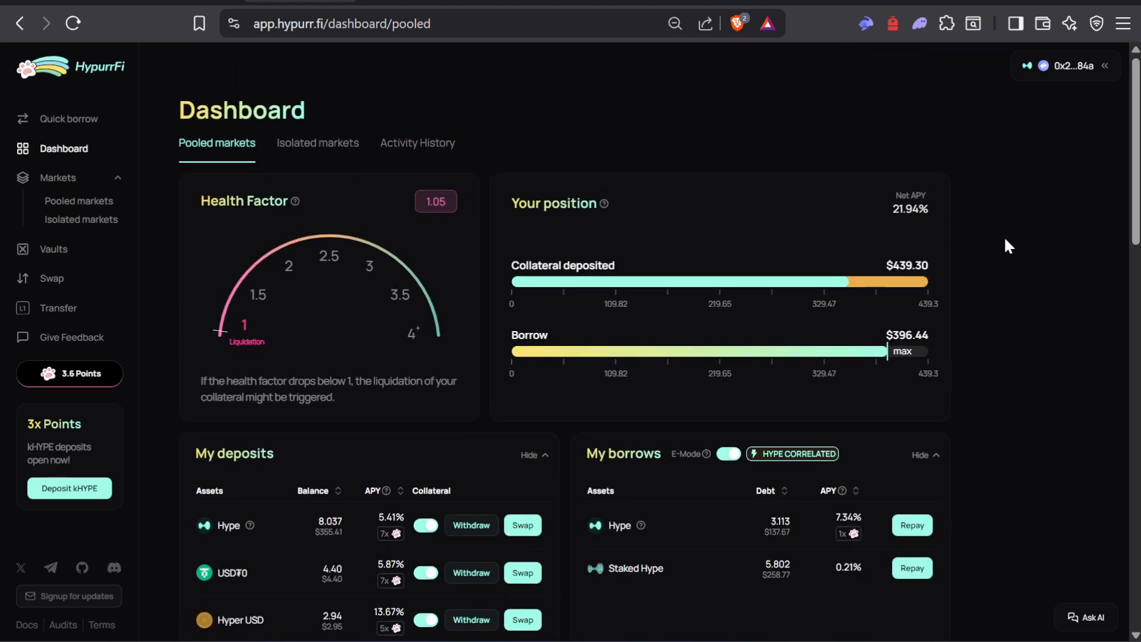
scroll(1008, 245, "down", 6)
scroll(1004, 249, "up", 5)
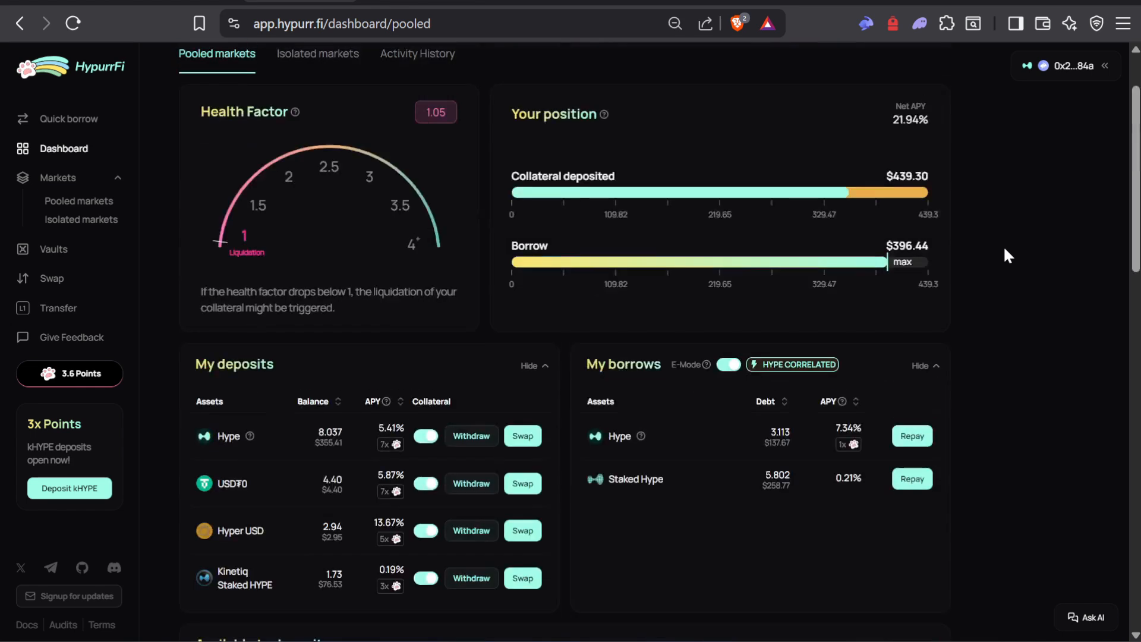
scroll(1004, 249, "down", 2)
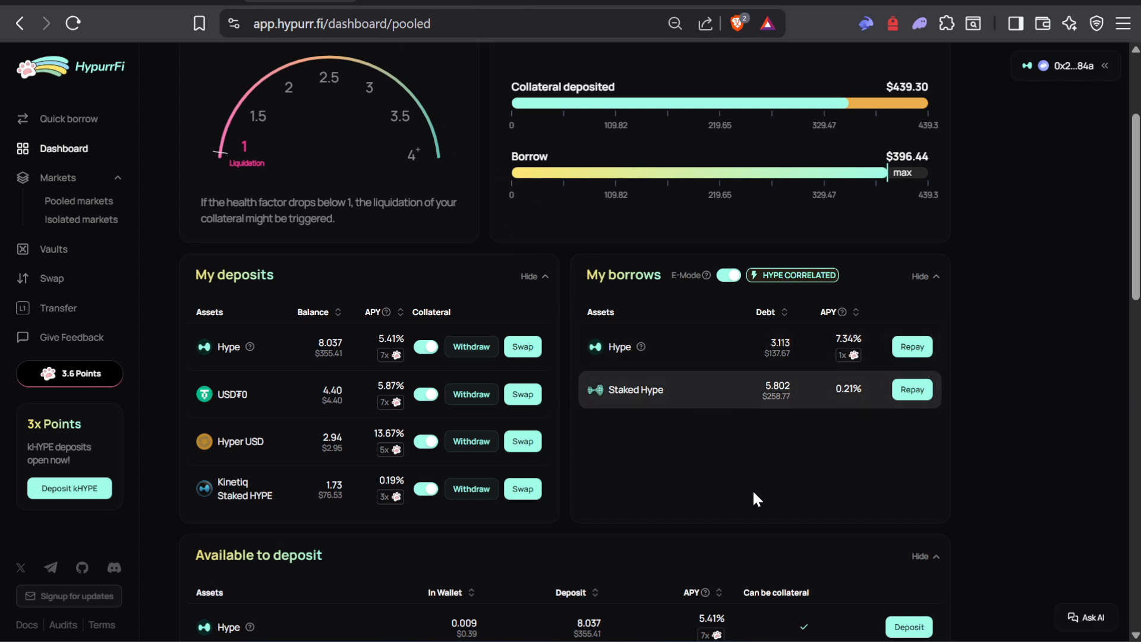
Step: Switch to the Excel lending table, select the note about stopping at Hypurrfi, and leave the workbook for the browser
left_click(428, 641)
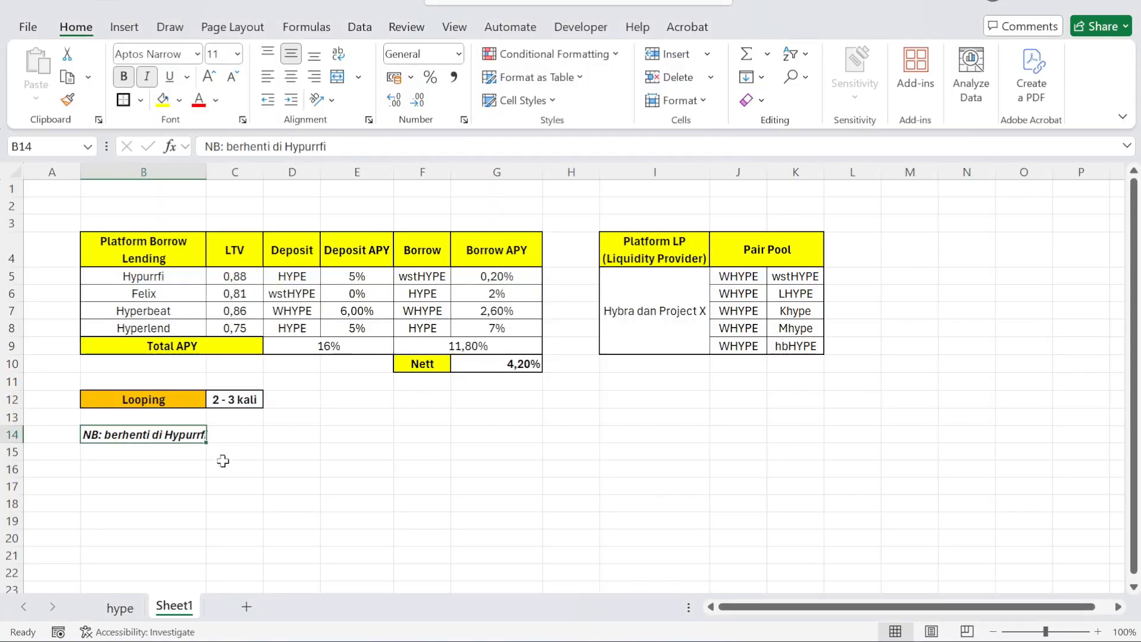
left_click(250, 452)
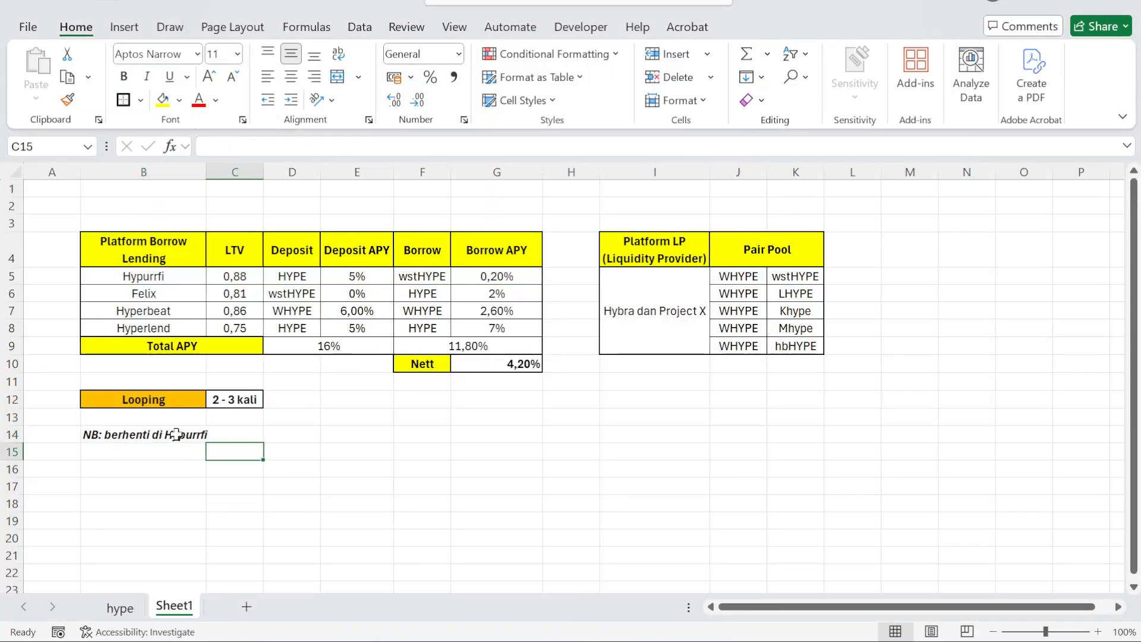
left_click(175, 433)
left_click(705, 641)
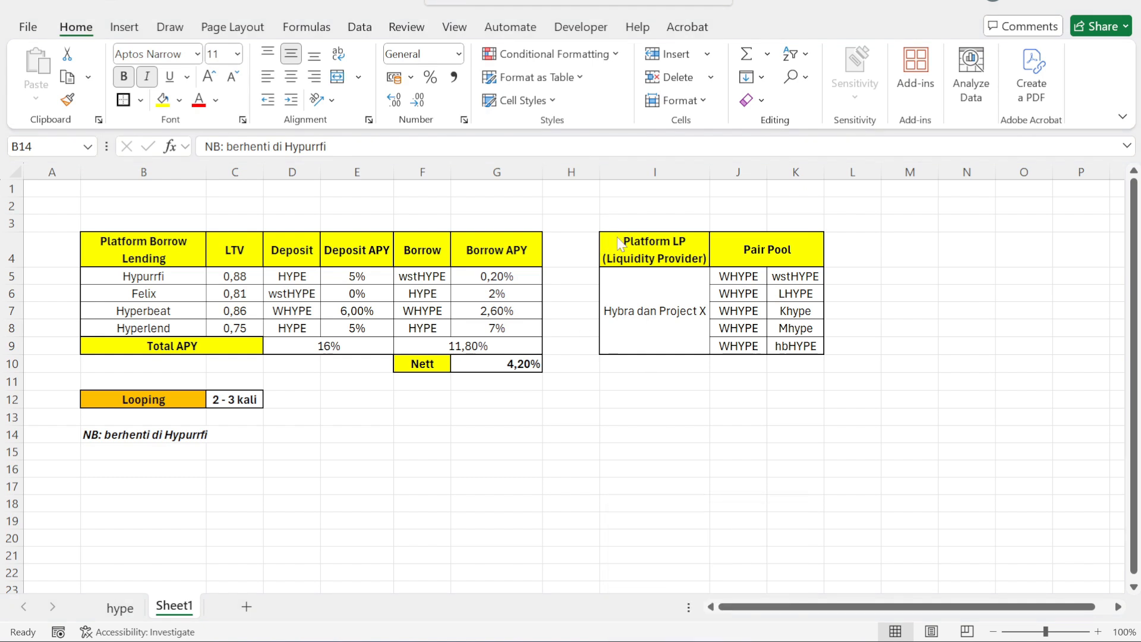
Step: Highlight the Platform LP pair pool table, then the Platform Borrow Lending table, and the pair pool table again before clearing the selection
left_click_drag(618, 252, 802, 345)
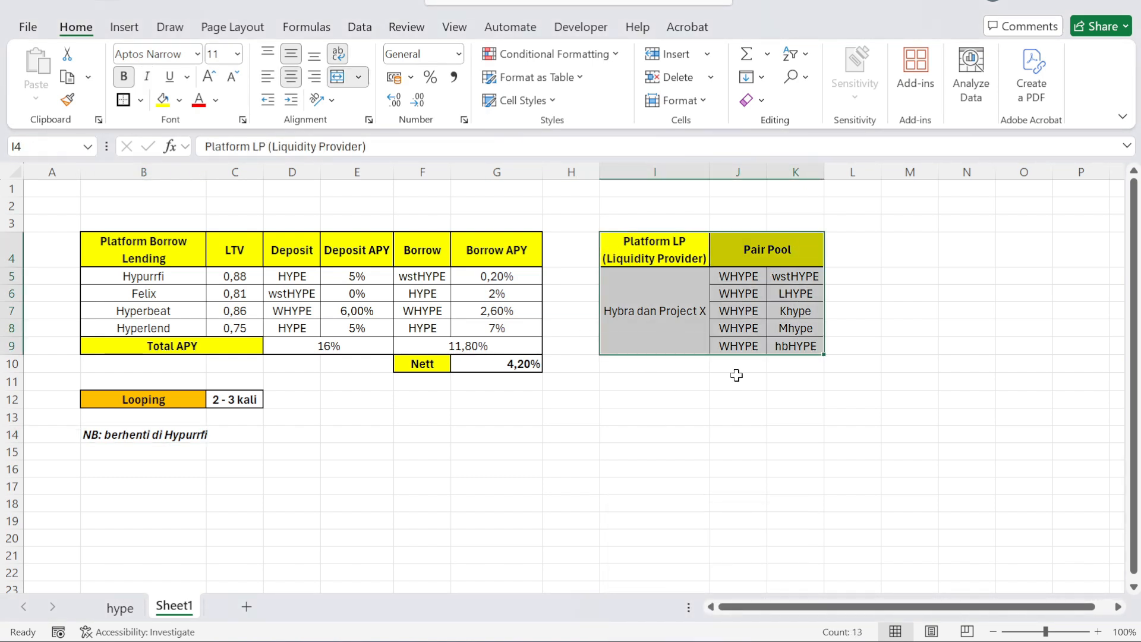
left_click(717, 424)
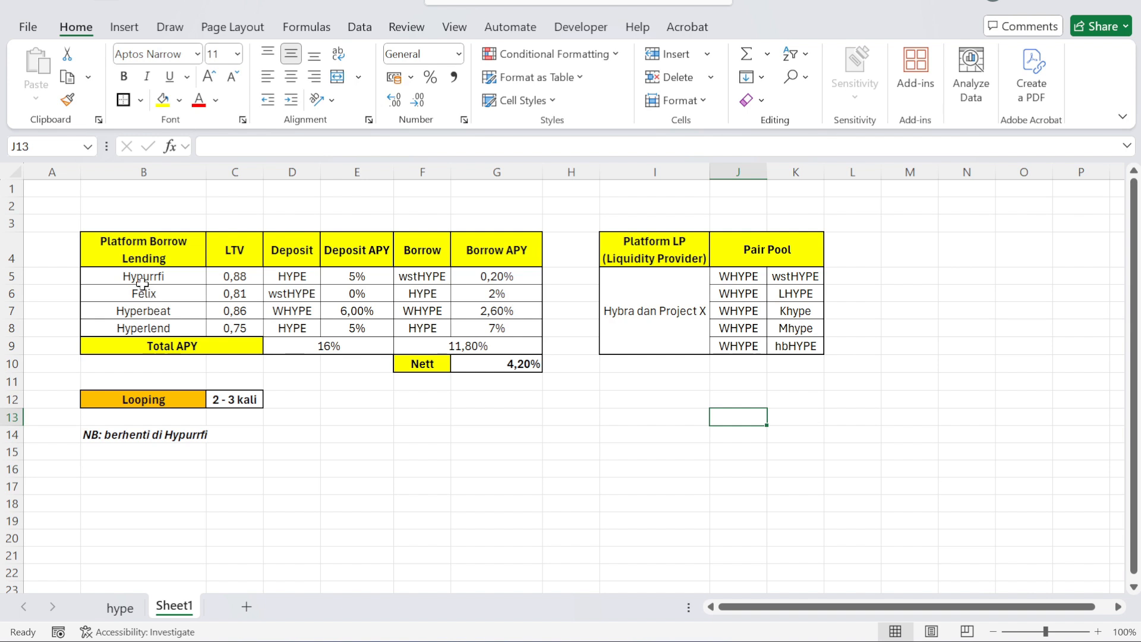
left_click_drag(136, 247, 451, 362)
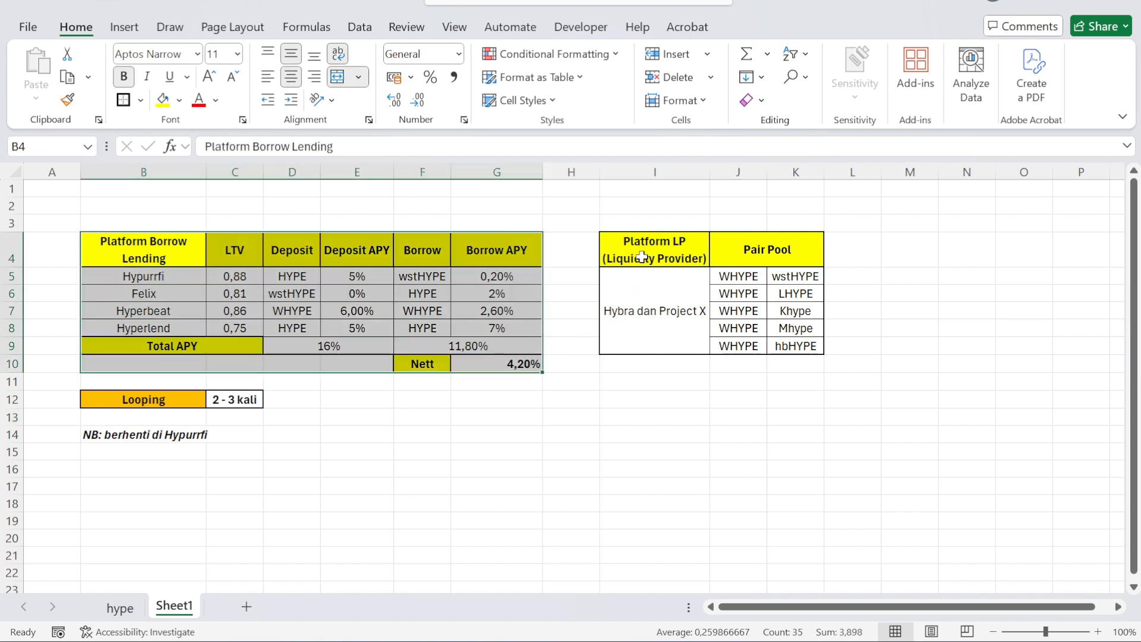
left_click_drag(642, 257, 738, 311)
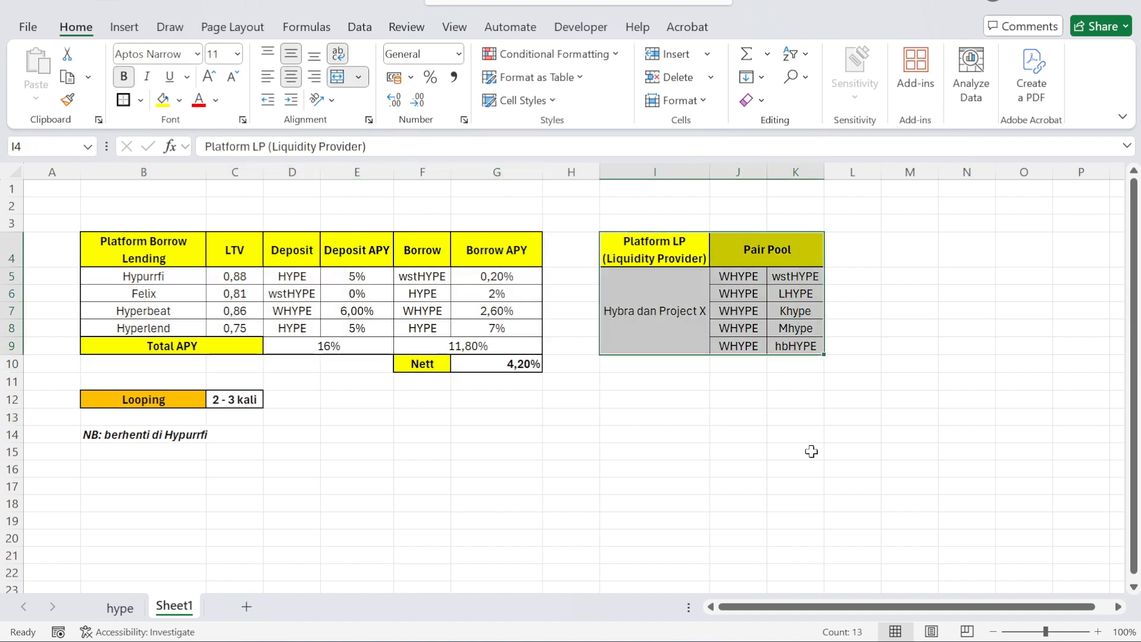
left_click(738, 538)
Step: Switch from Excel to the browser and show the swap pages of Hybra and Project X
left_click(647, 630)
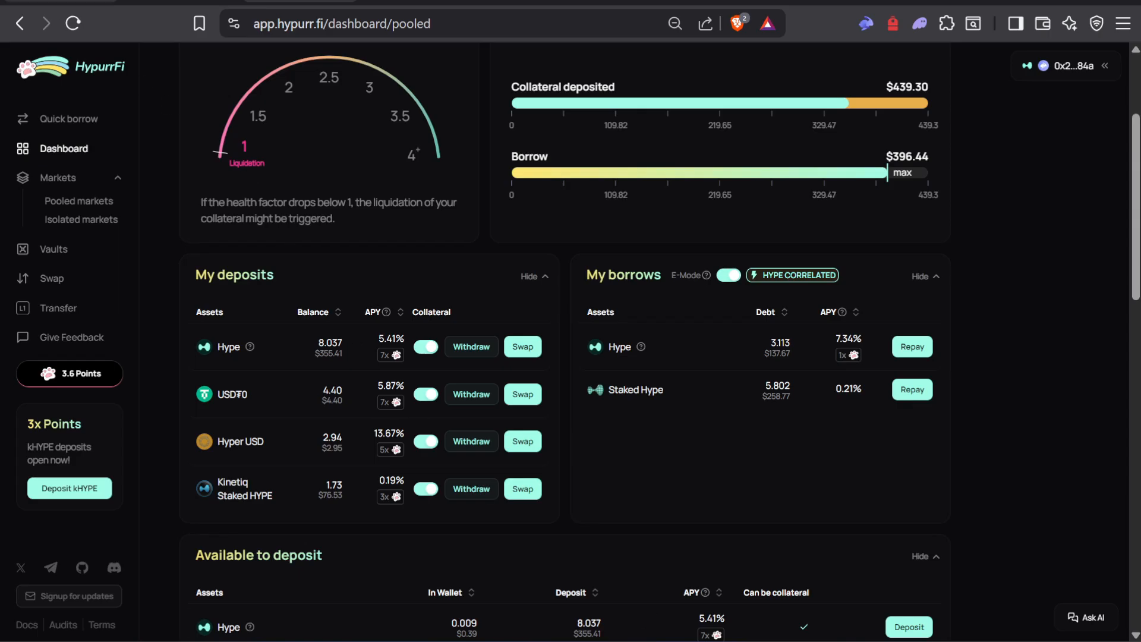
left_click(61, 2)
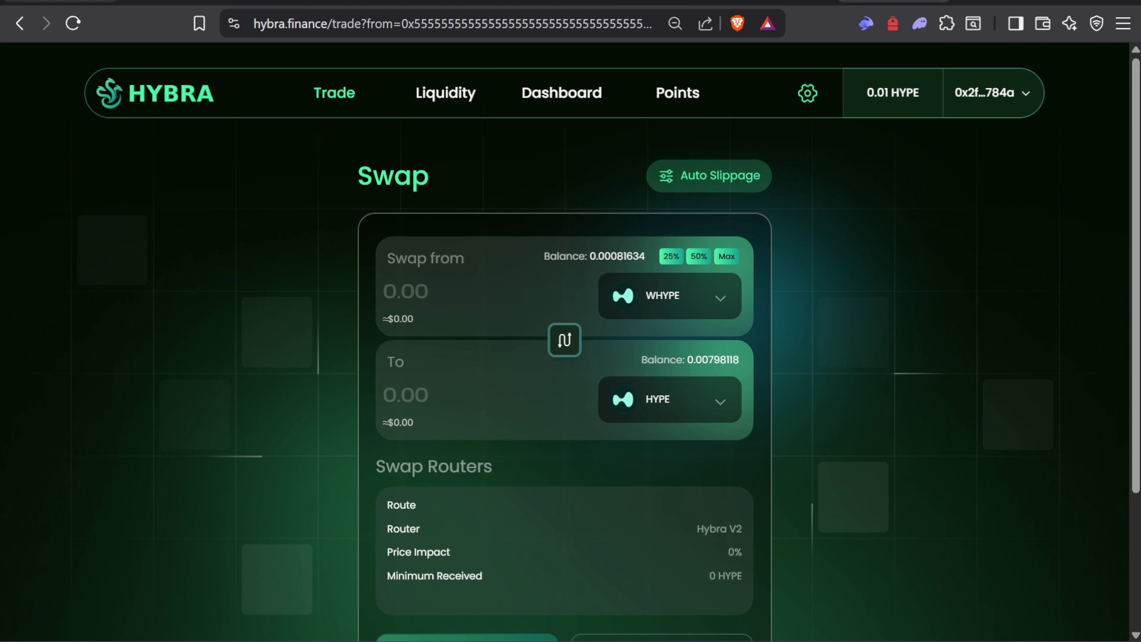
left_click(894, 1)
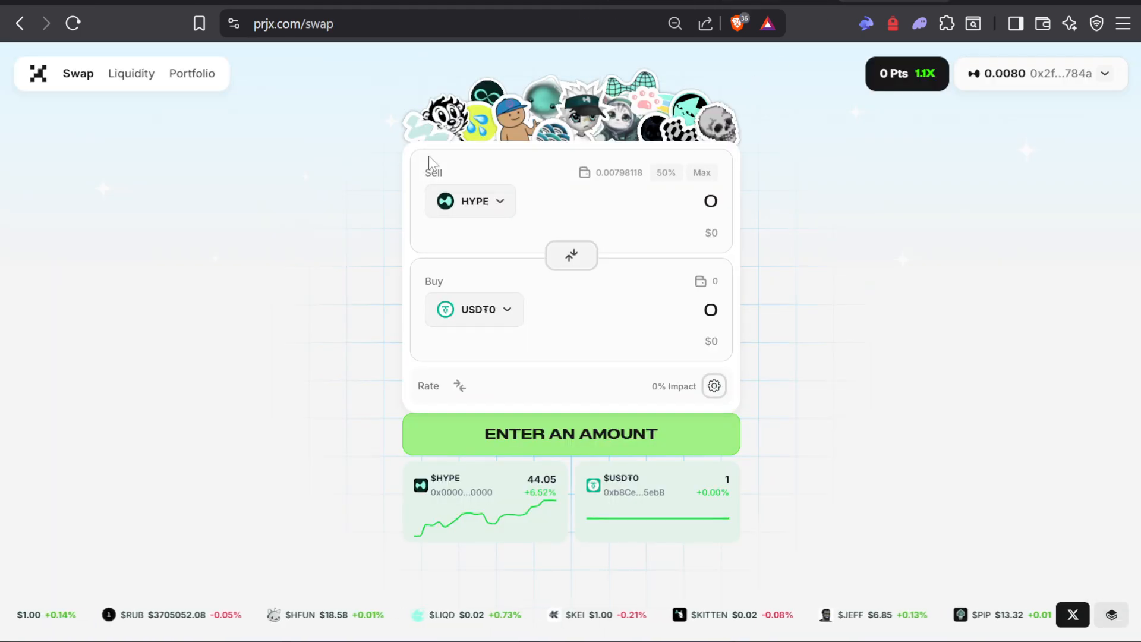
Step: Return to Hybra, open its liquidity pools, and filter them to the LST pool type
left_click(62, 2)
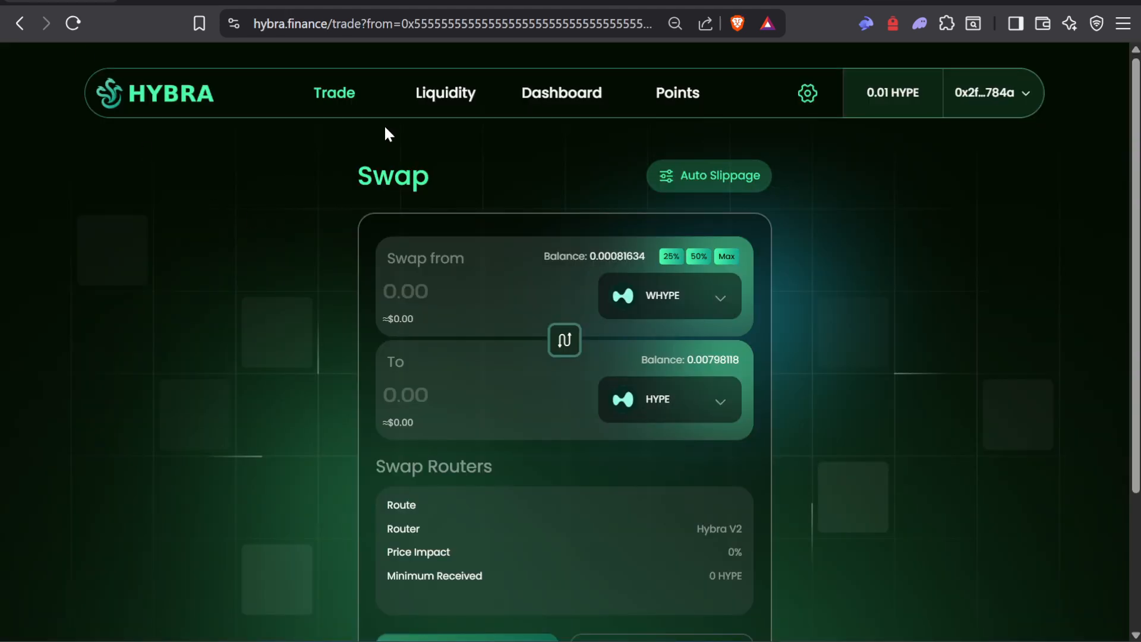
left_click(432, 109)
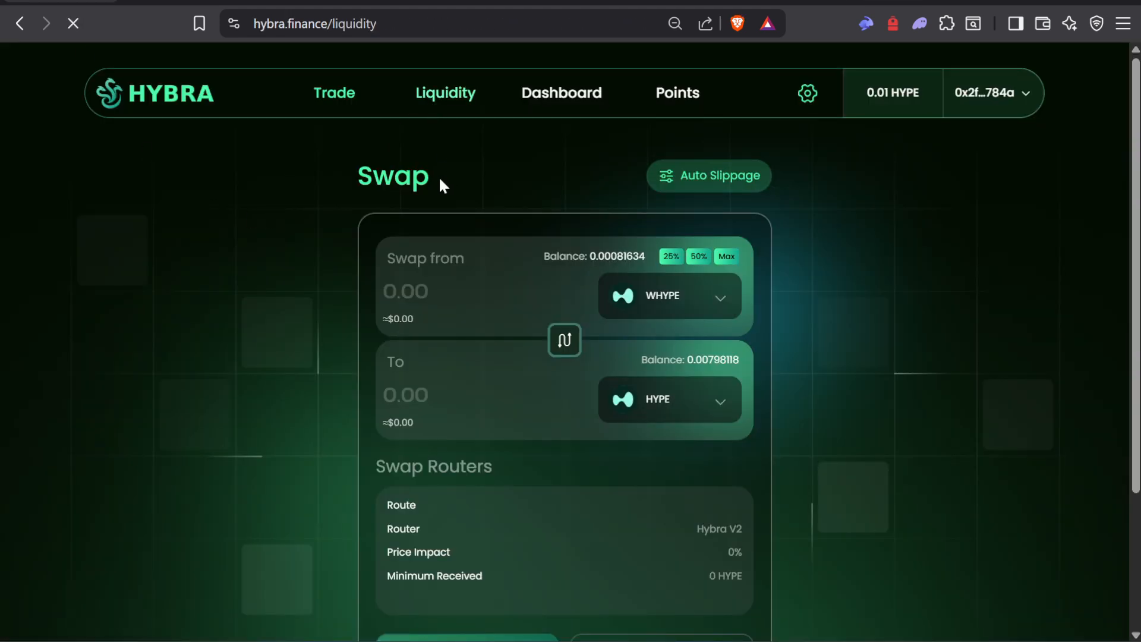
scroll(465, 168, "down", 3)
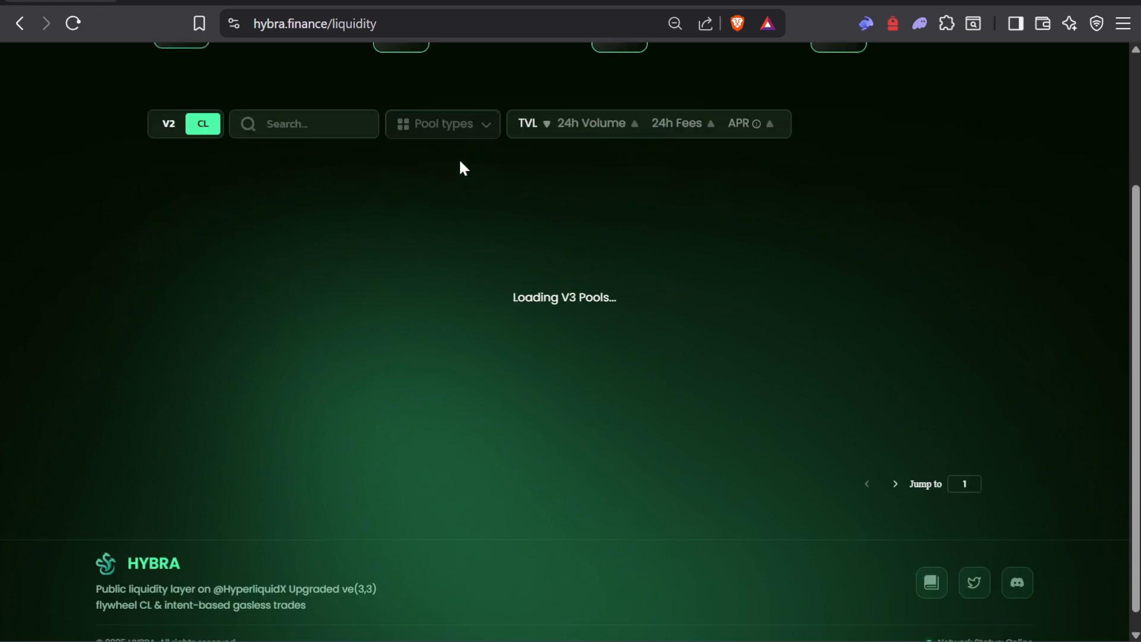
left_click(464, 131)
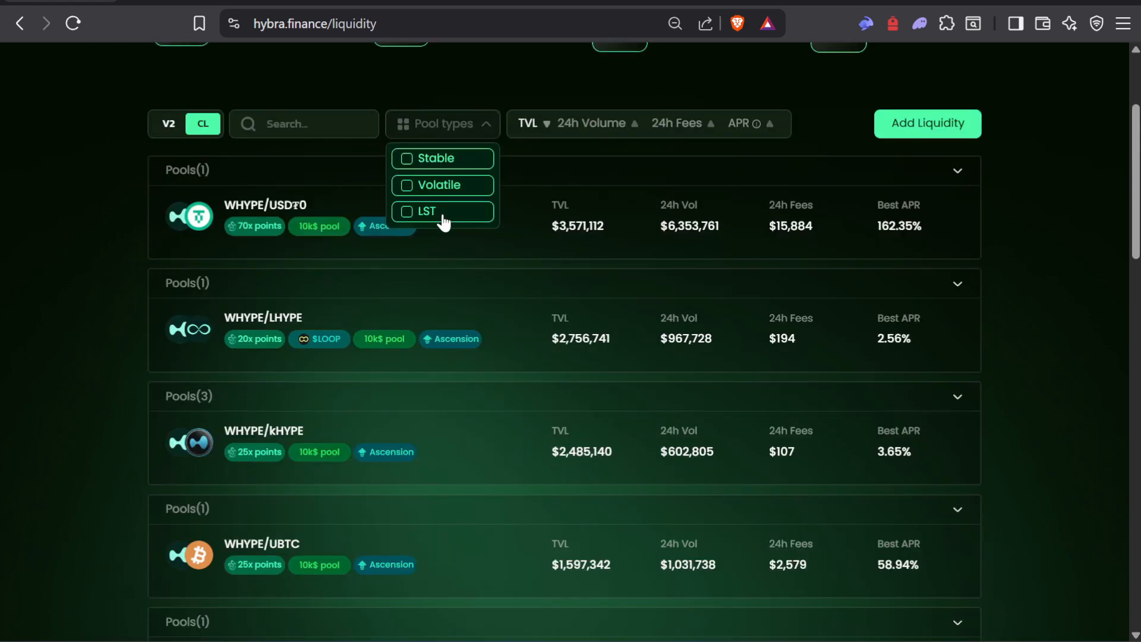
left_click(443, 212)
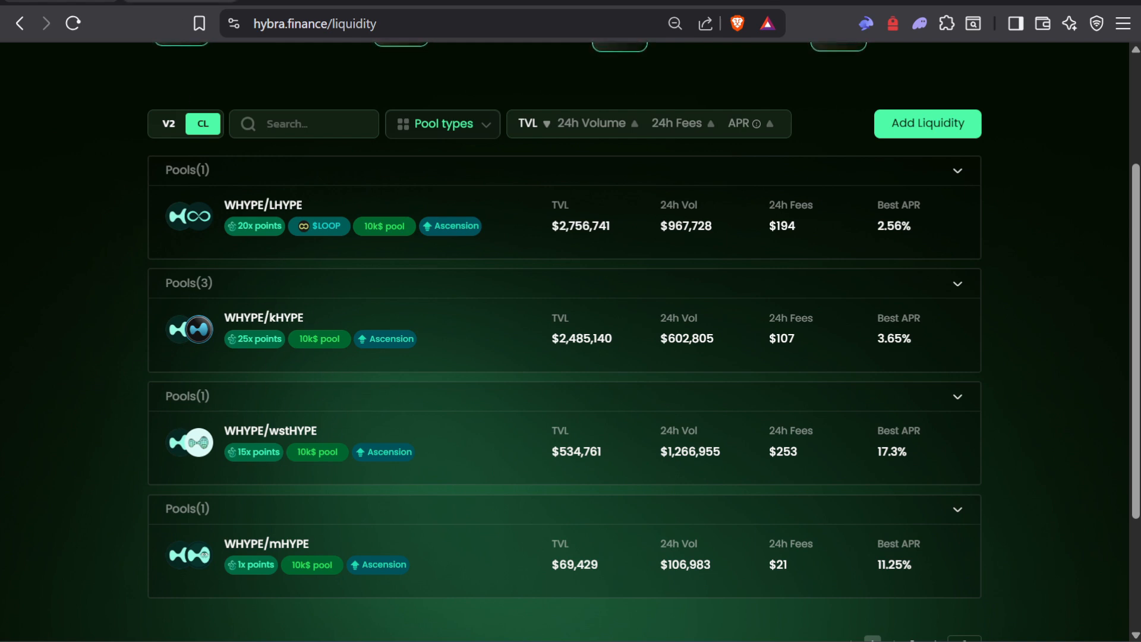
Step: Switch to HypurrFi's dashboard and examine the deposits, borrows, health factor, and assets available to deposit and borrow
left_click(303, 3)
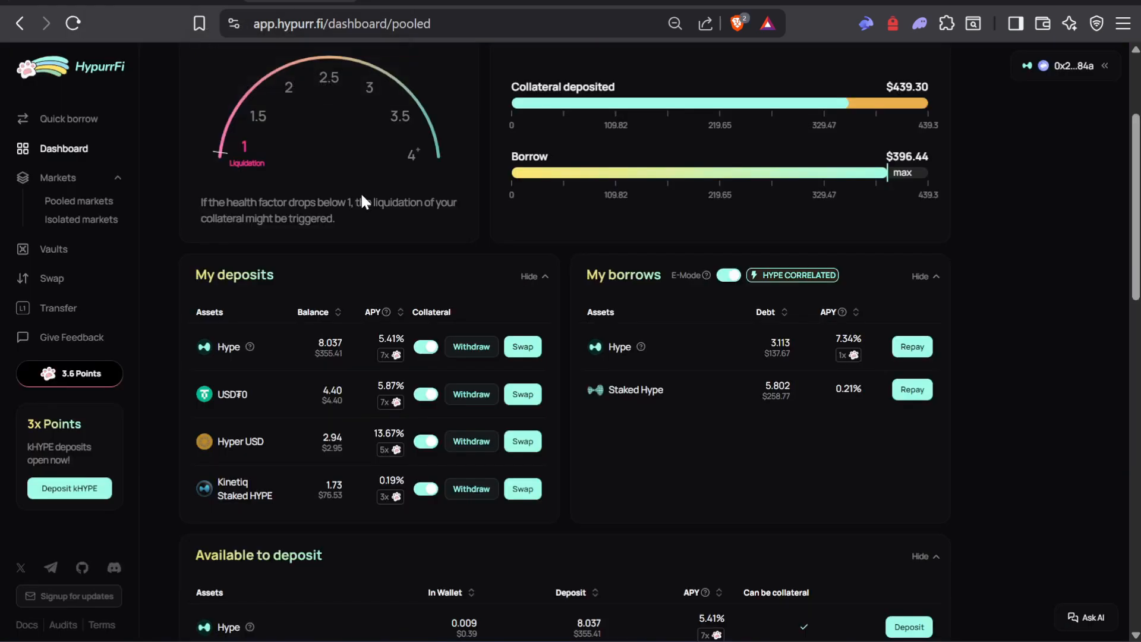
scroll(714, 455, "down", 2)
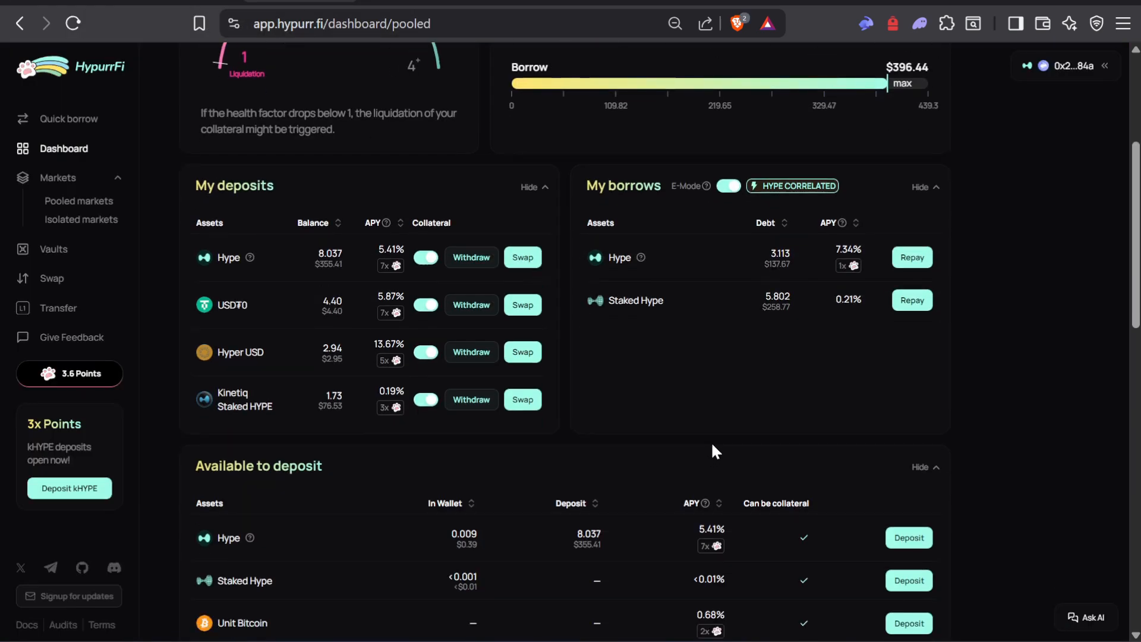
scroll(714, 455, "down", 3)
scroll(734, 433, "up", 6)
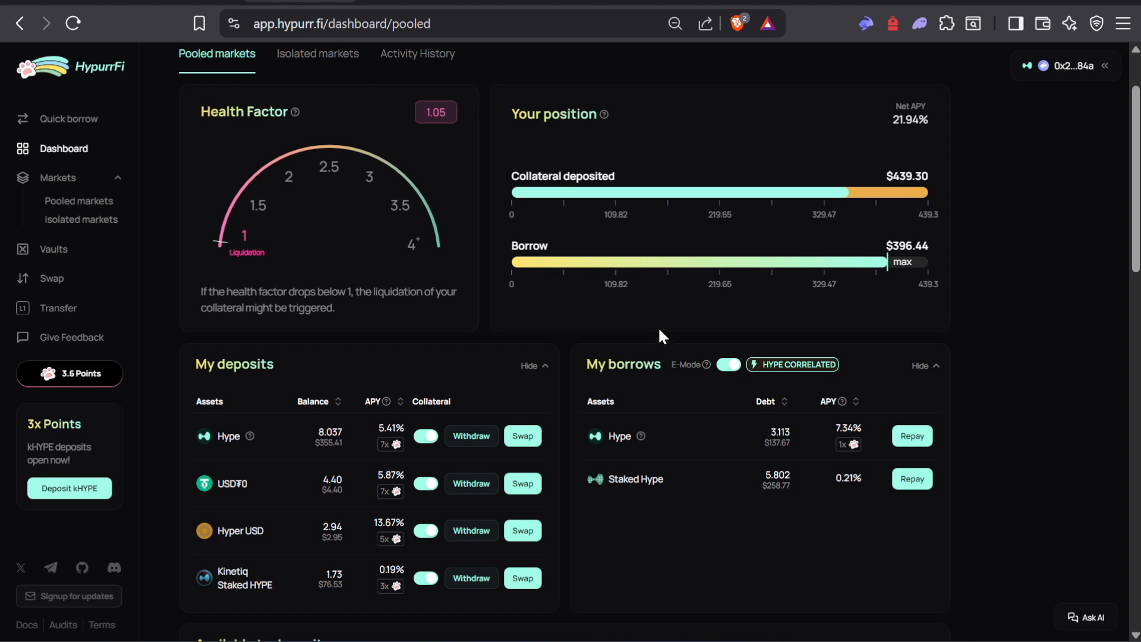
scroll(680, 454, "down", 6)
scroll(629, 321, "up", 1)
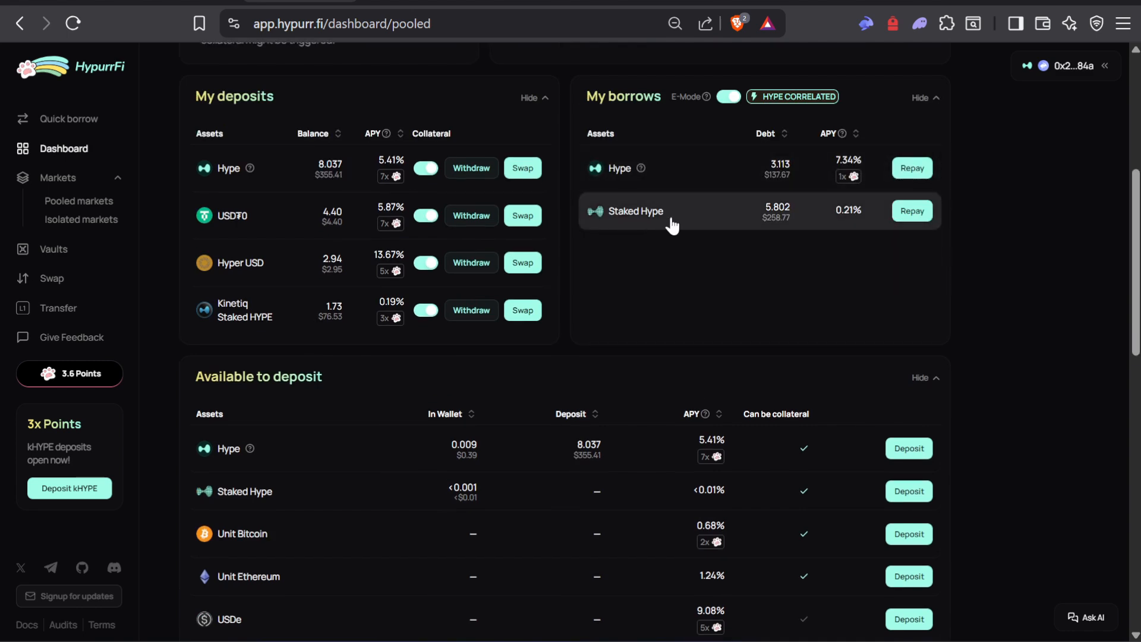
scroll(654, 250, "down", 15)
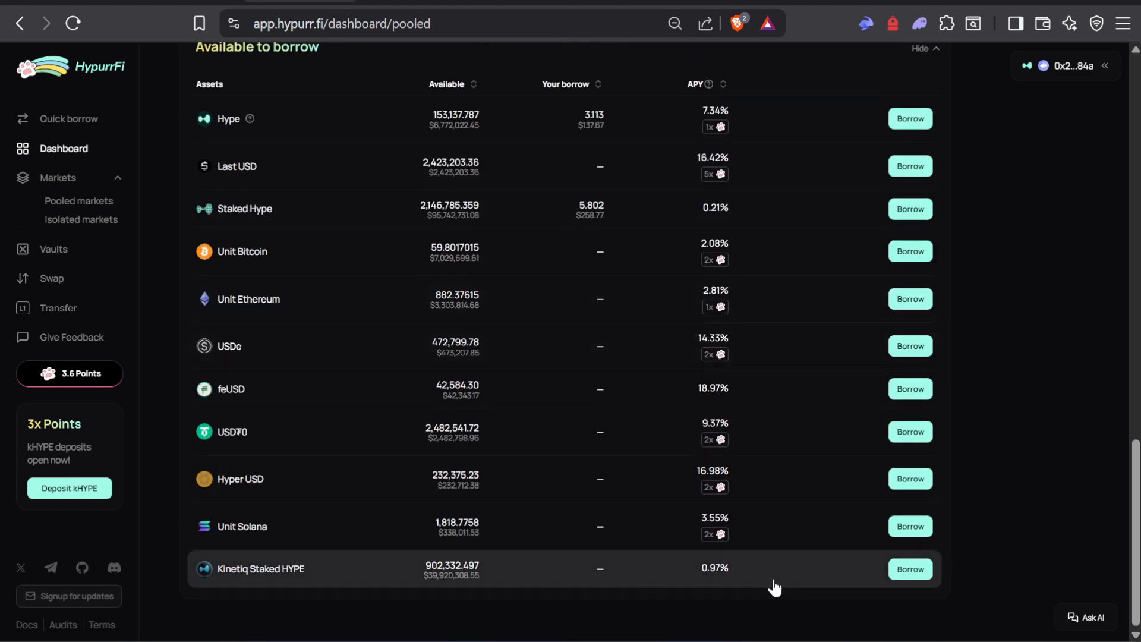
scroll(797, 553, "up", 20)
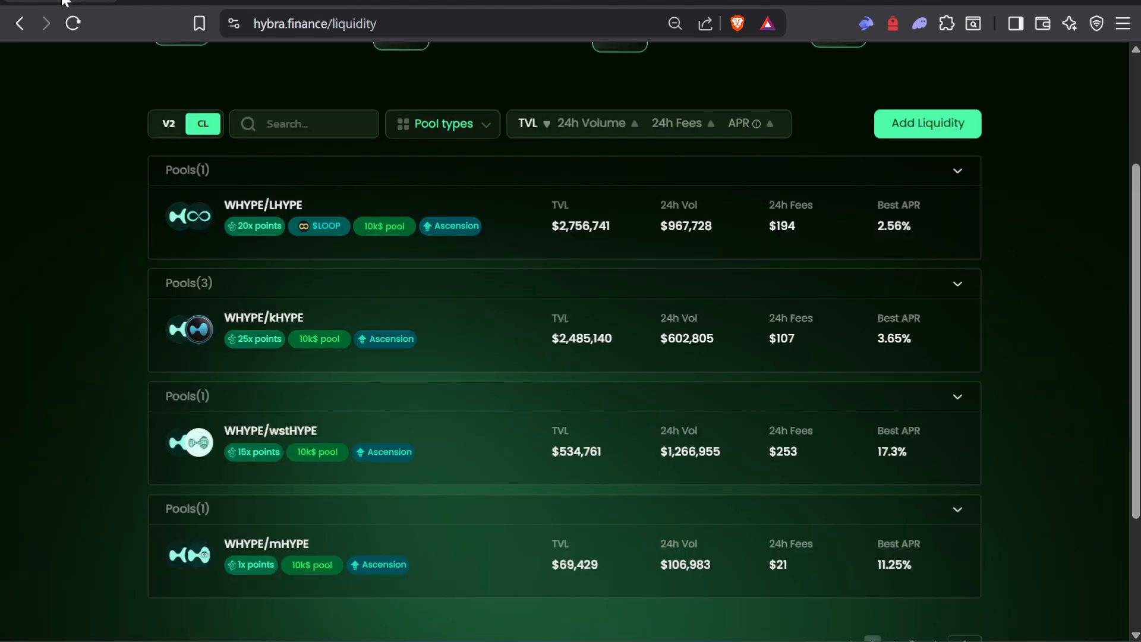
Step: Switch back to Hybra's liquidity pools and expand the WHYPE/wstHYPE pool to read its details
left_click(61, 4)
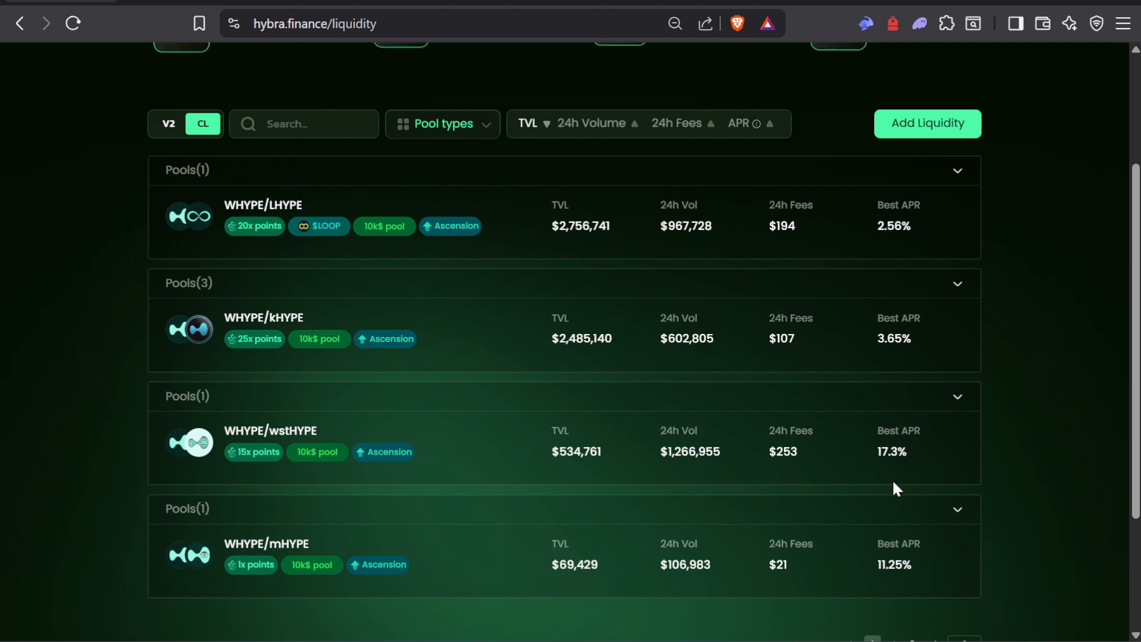
left_click(954, 398)
scroll(303, 432, "down", 1)
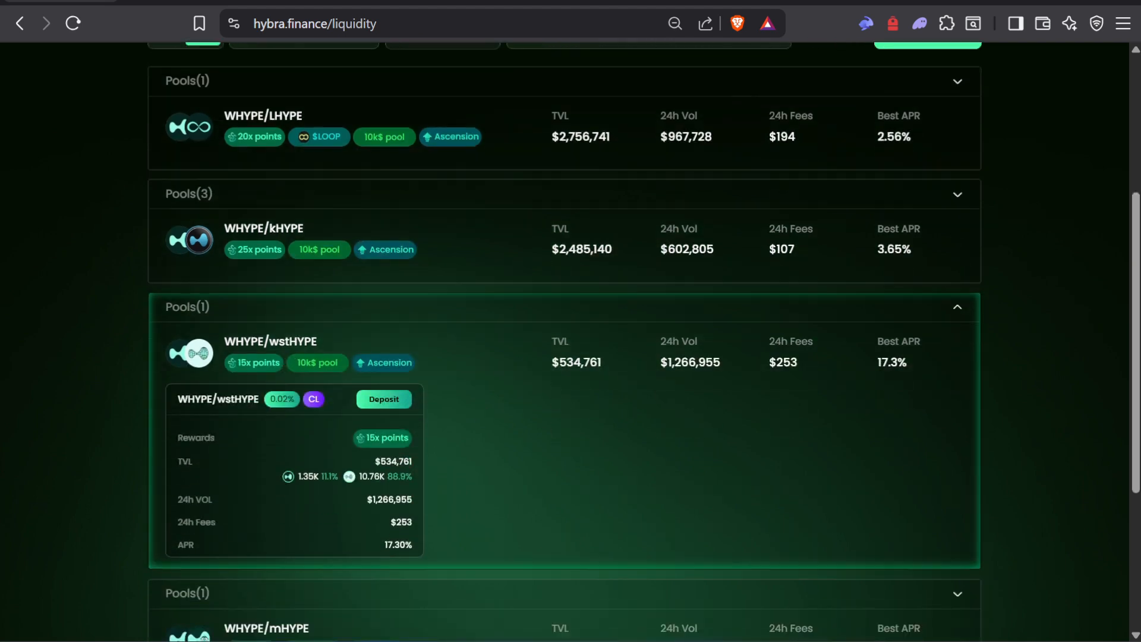
scroll(500, 408, "up", 3)
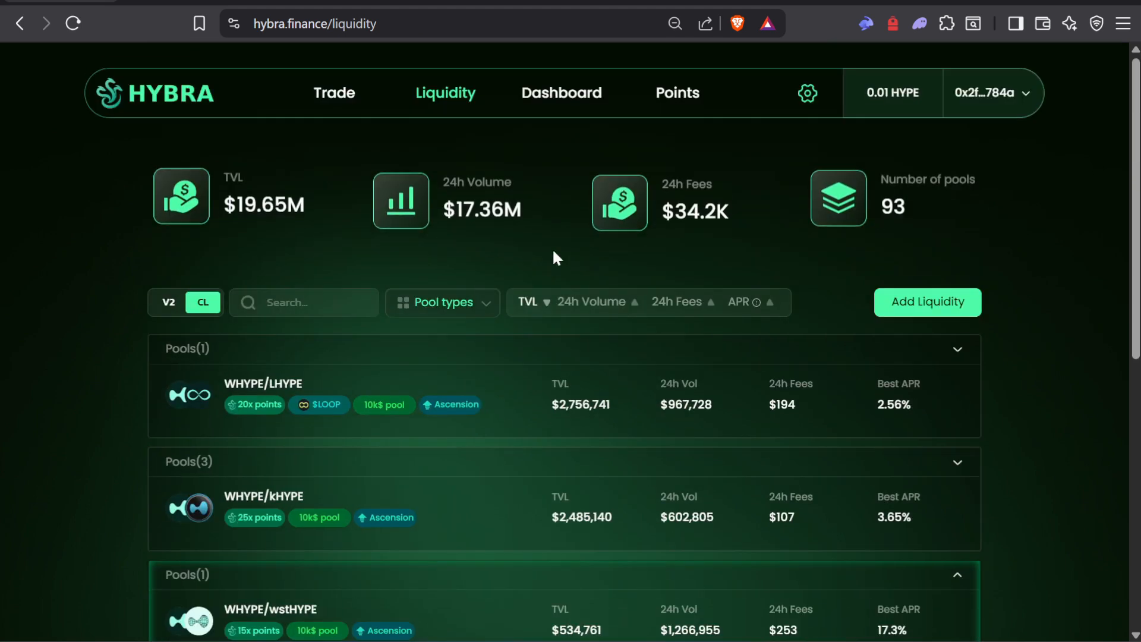
Step: Open Hybra's dashboard and review the positions and rewards under My Pools
left_click(572, 105)
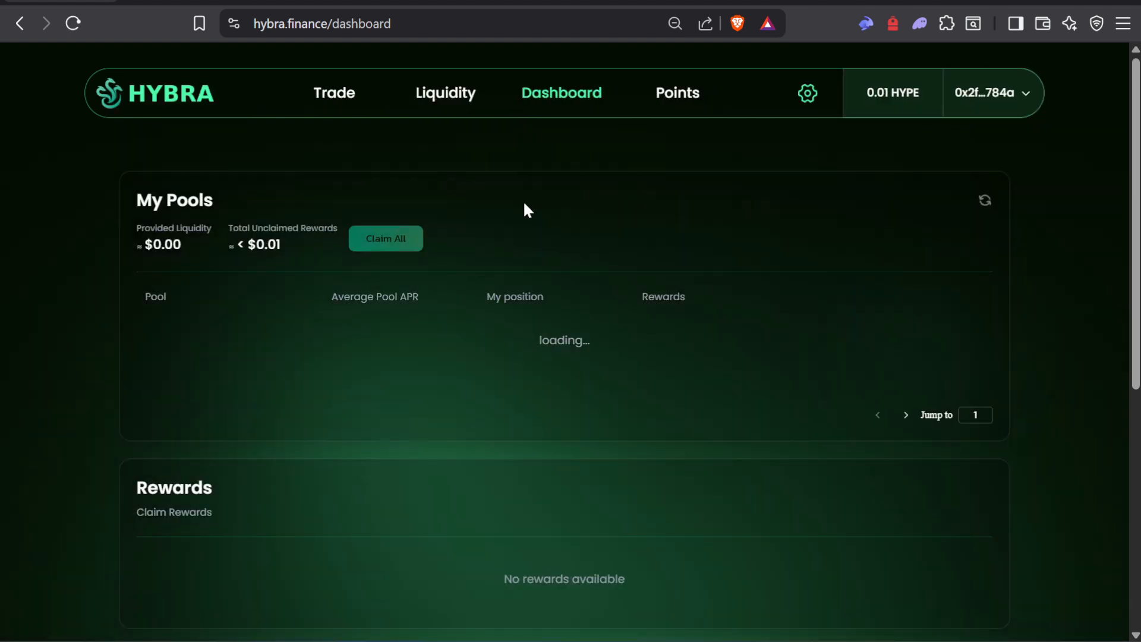
scroll(279, 255, "down", 6)
scroll(197, 349, "up", 4)
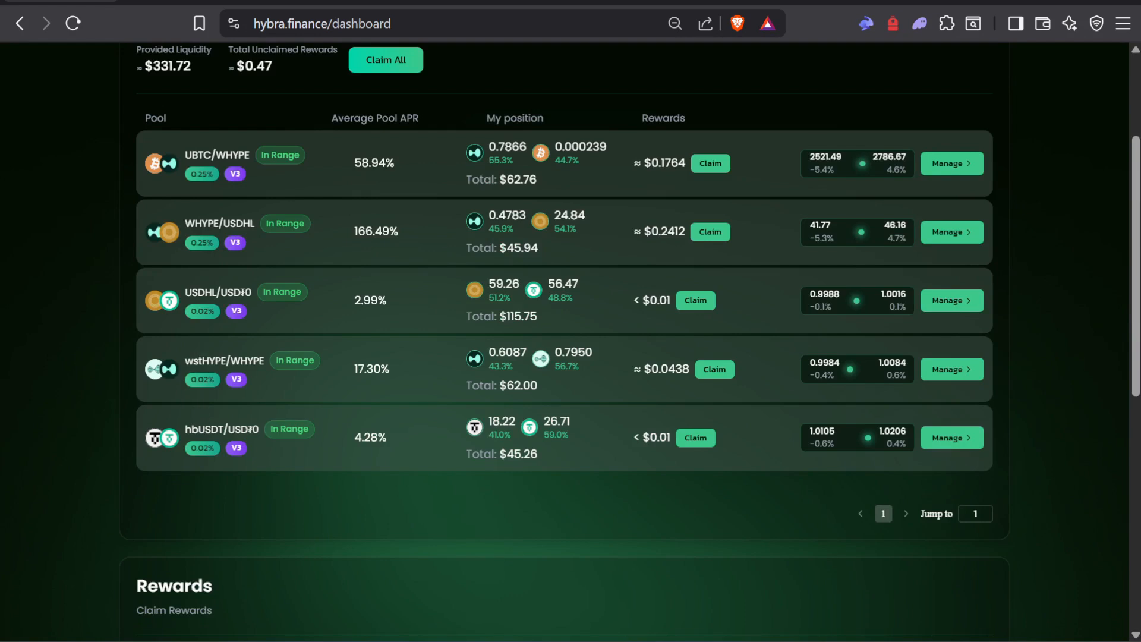
Step: Review the position, deposits and borrows on HypurrFi's dashboard again and return to Hybra's My Pools list
left_click(348, 1)
scroll(570, 344, "down", 3)
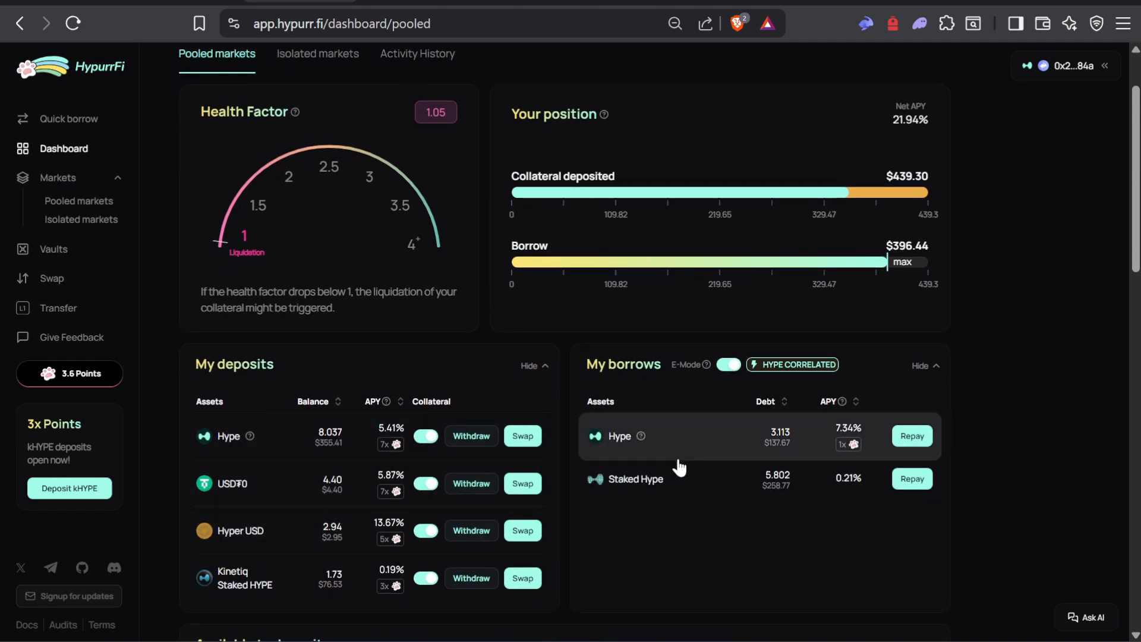
scroll(803, 526, "down", 3)
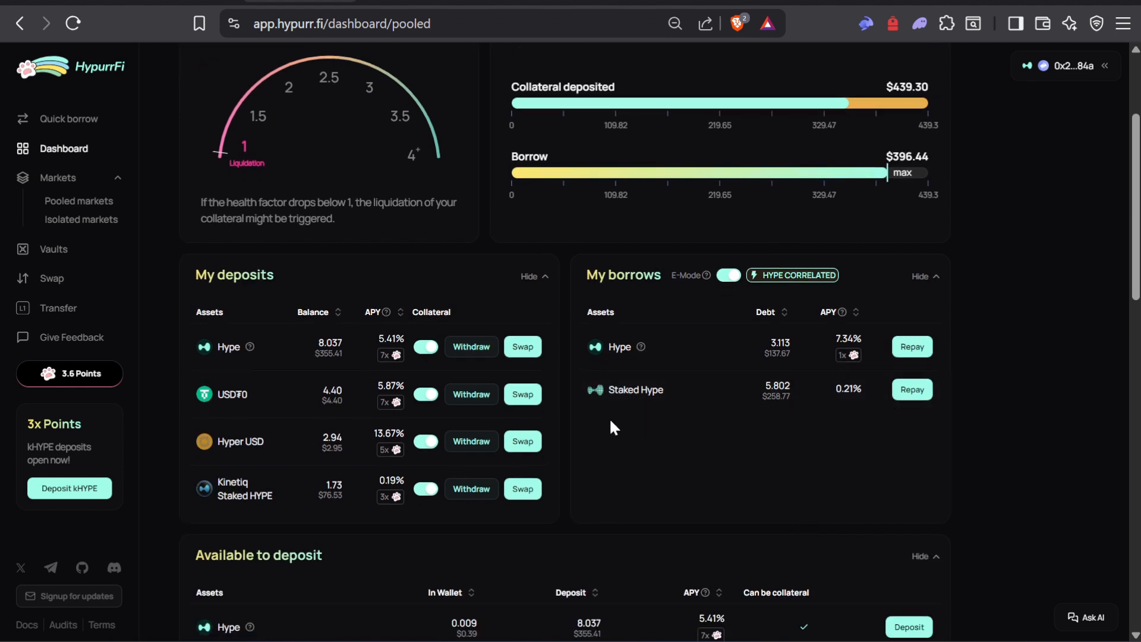
scroll(607, 416, "down", 8)
scroll(608, 416, "up", 8)
left_click(60, 2)
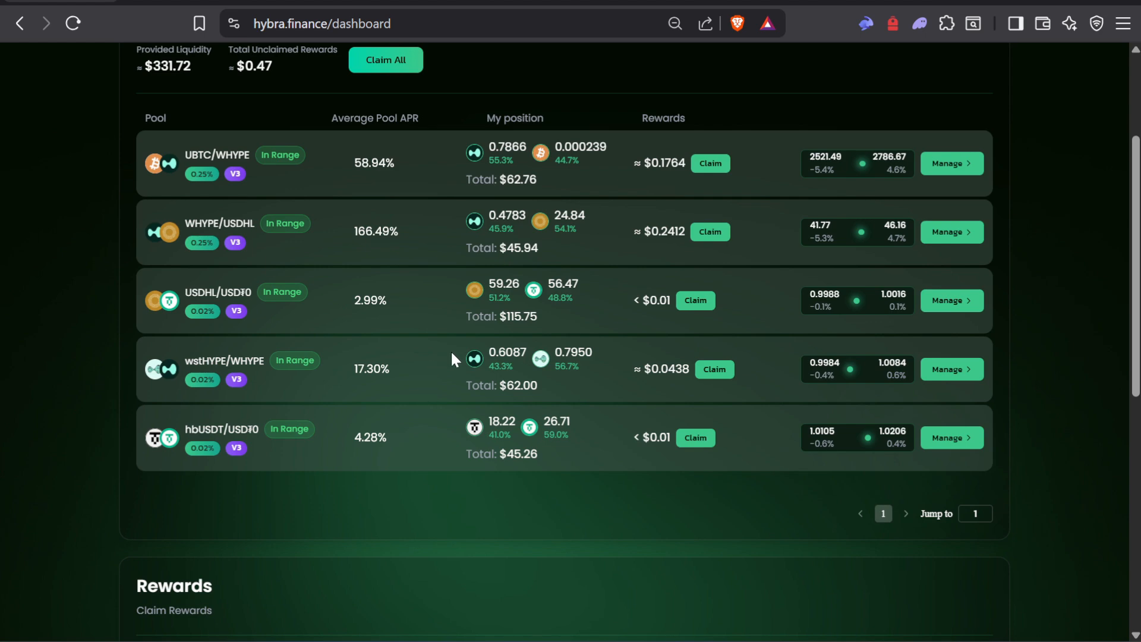
scroll(451, 359, "up", 3)
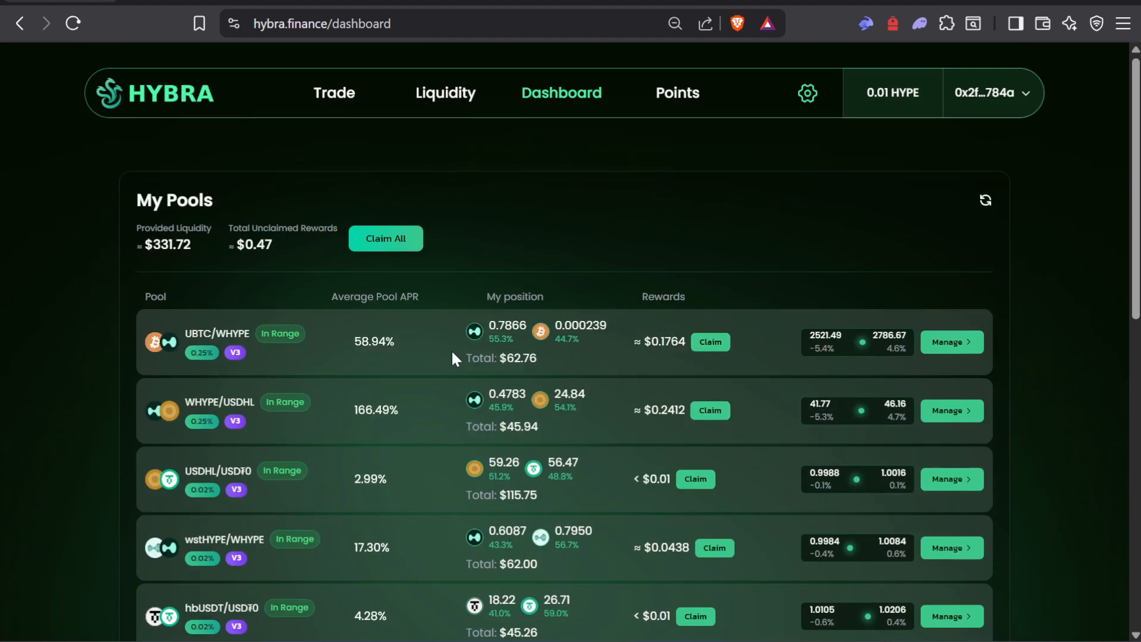
Step: Switch to Project X's liquidity page and compare the liquidity, volume, fees and APR of the largest HYPE-pair pools
left_click(888, 4)
left_click(131, 74)
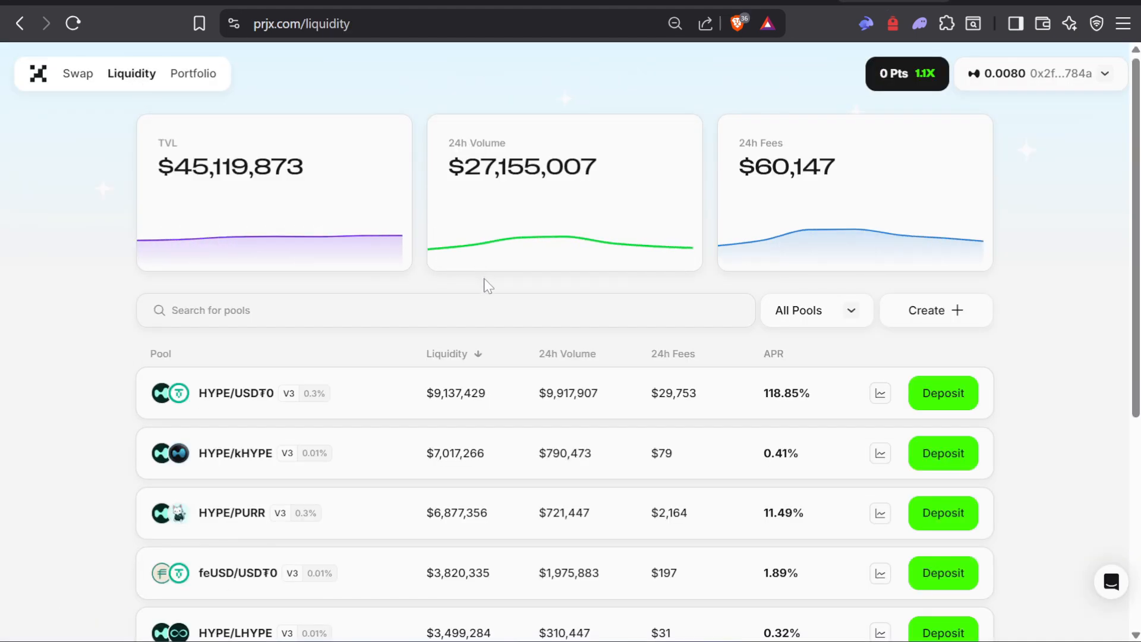
scroll(484, 278, "down", 3)
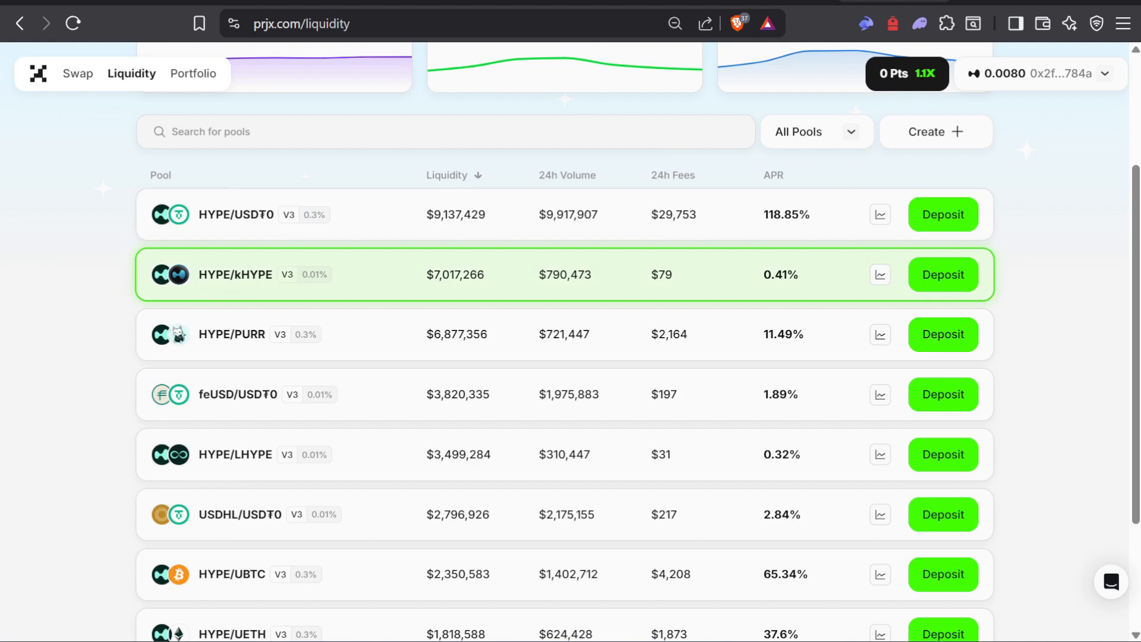
scroll(402, 311, "down", 4)
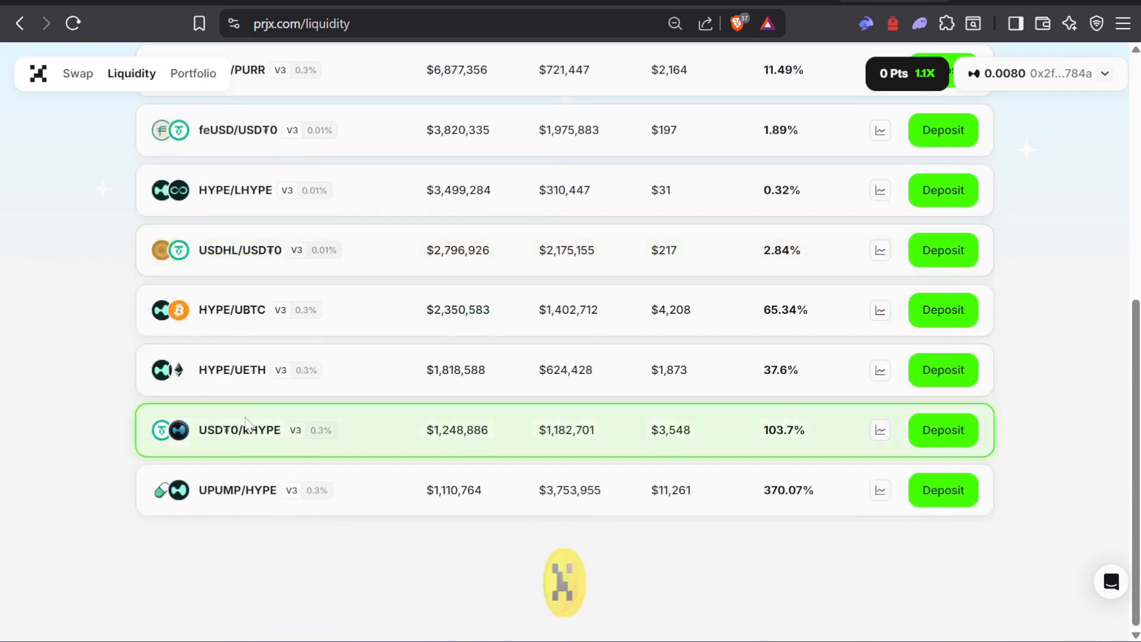
scroll(257, 352, "up", 3)
scroll(260, 355, "up", 1)
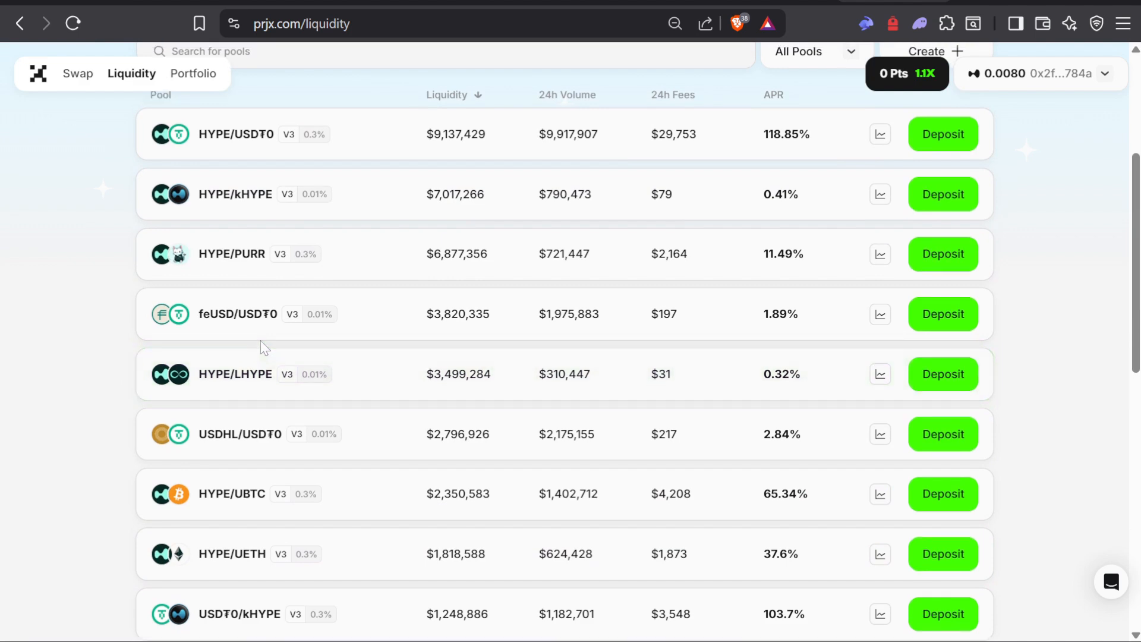
Step: Examine the smaller pools further down Project X's list for HYPE pairs with wstHYPE, hbHYPE, kHYPE and LHYPE
scroll(260, 356, "down", 6)
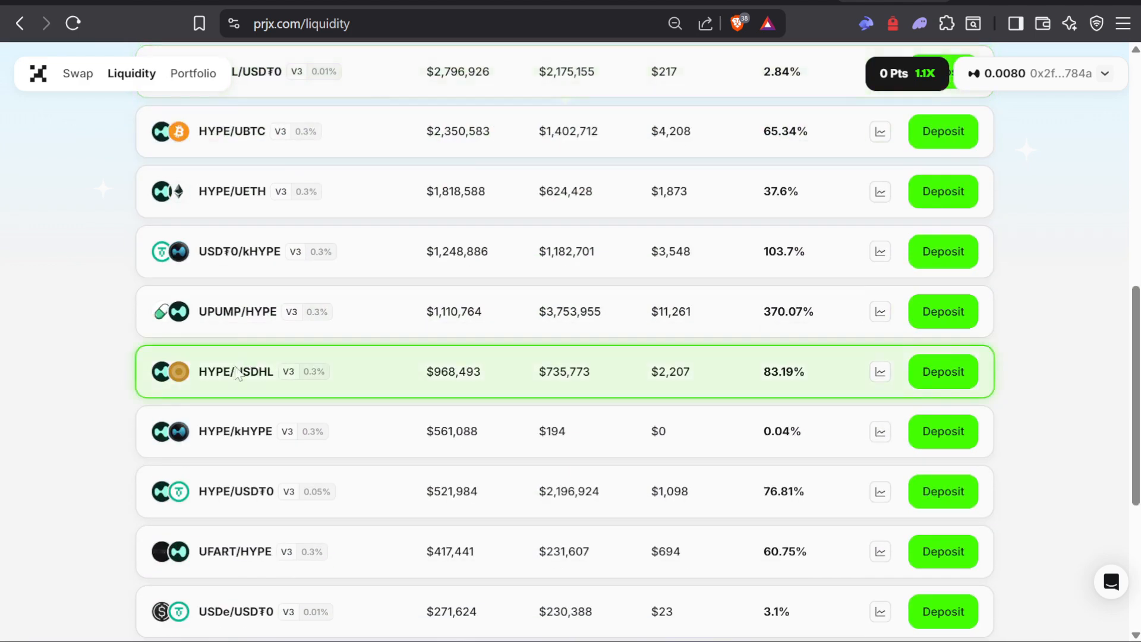
scroll(243, 368, "down", 1)
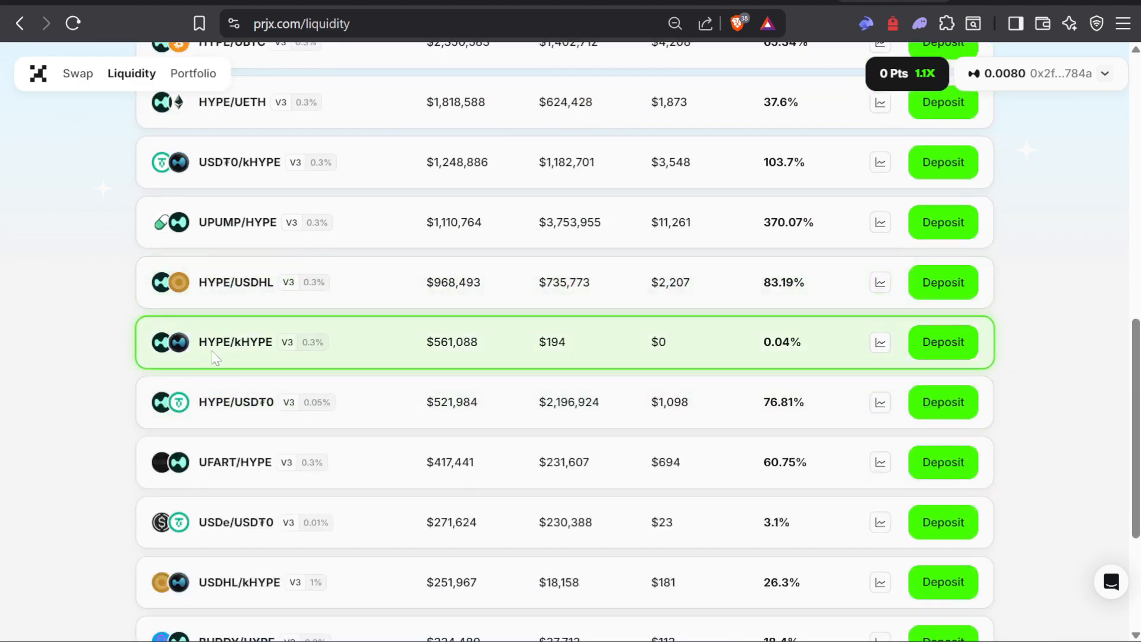
scroll(268, 376, "down", 4)
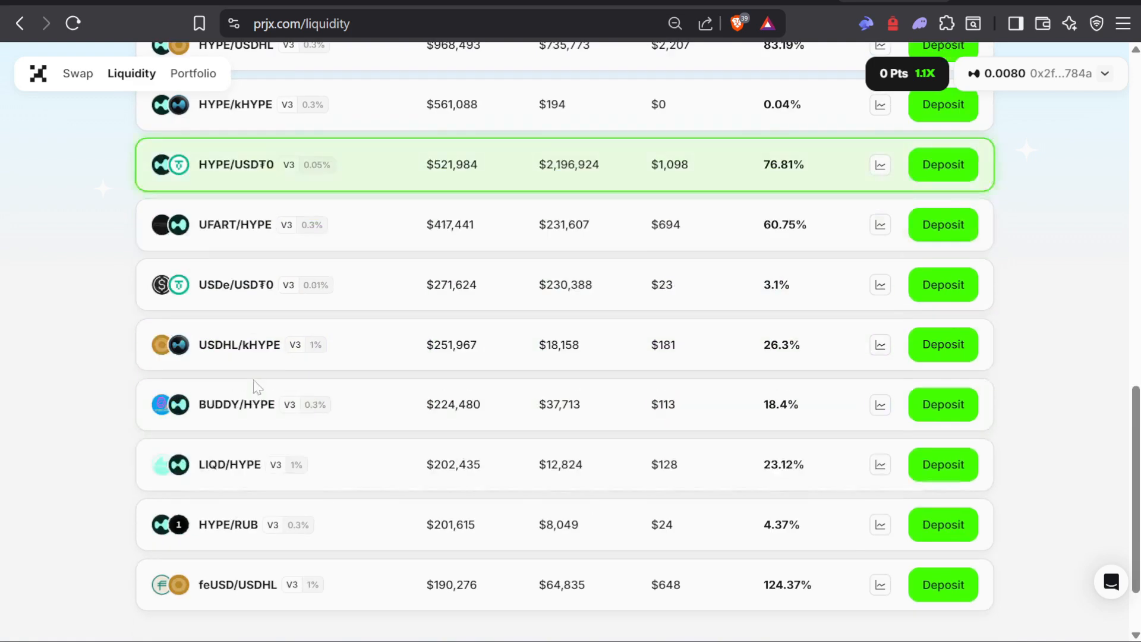
scroll(311, 468, "down", 3)
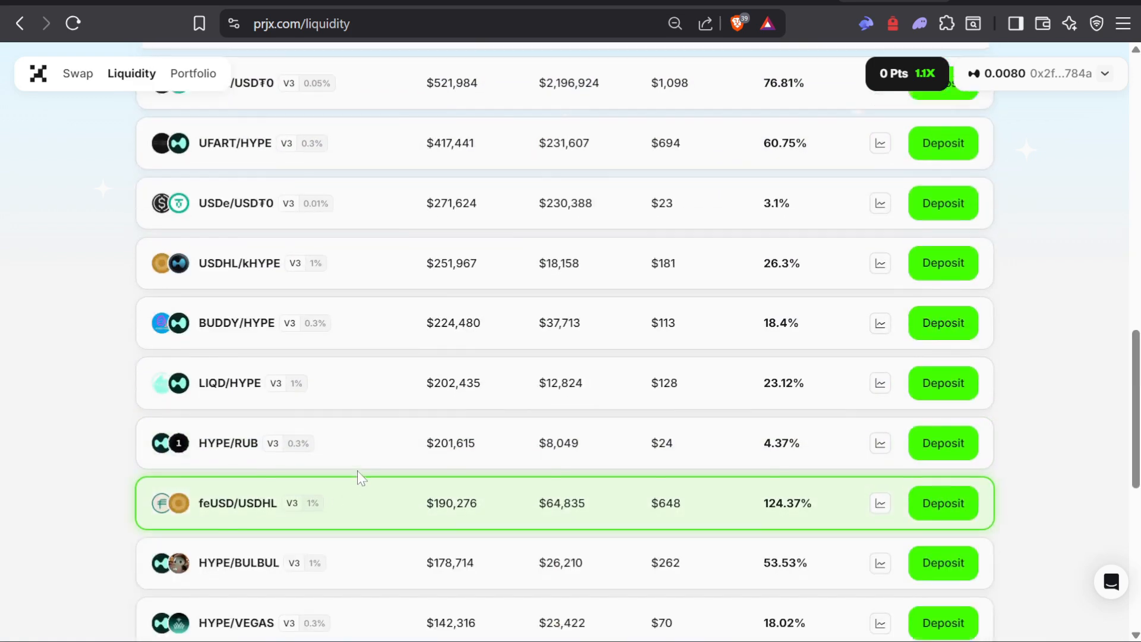
scroll(311, 476, "down", 6)
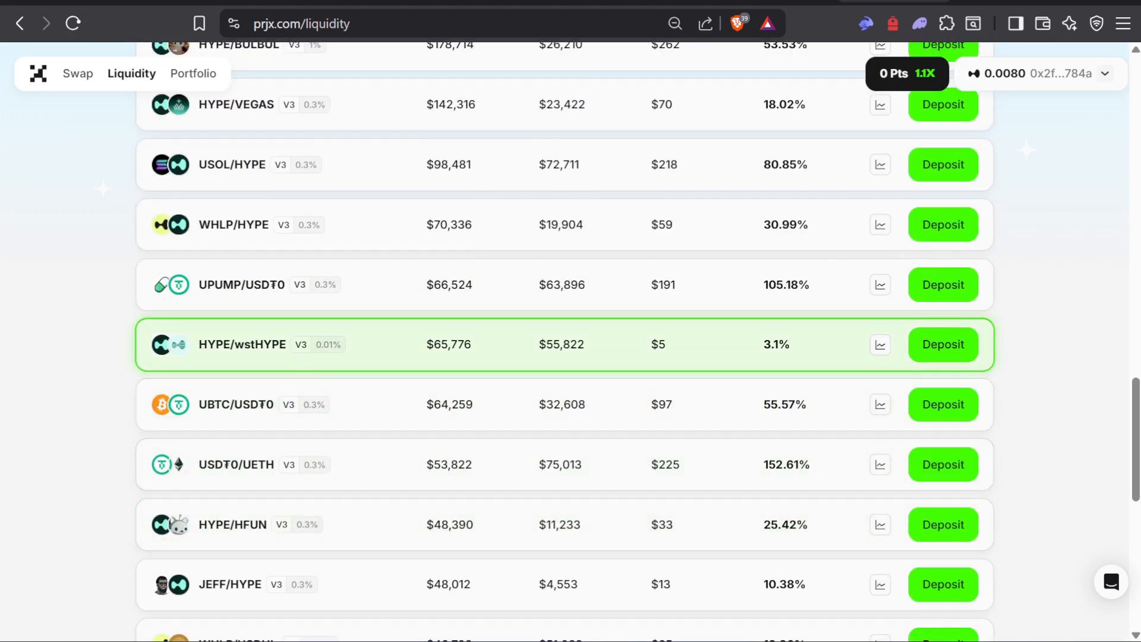
scroll(338, 364, "down", 8)
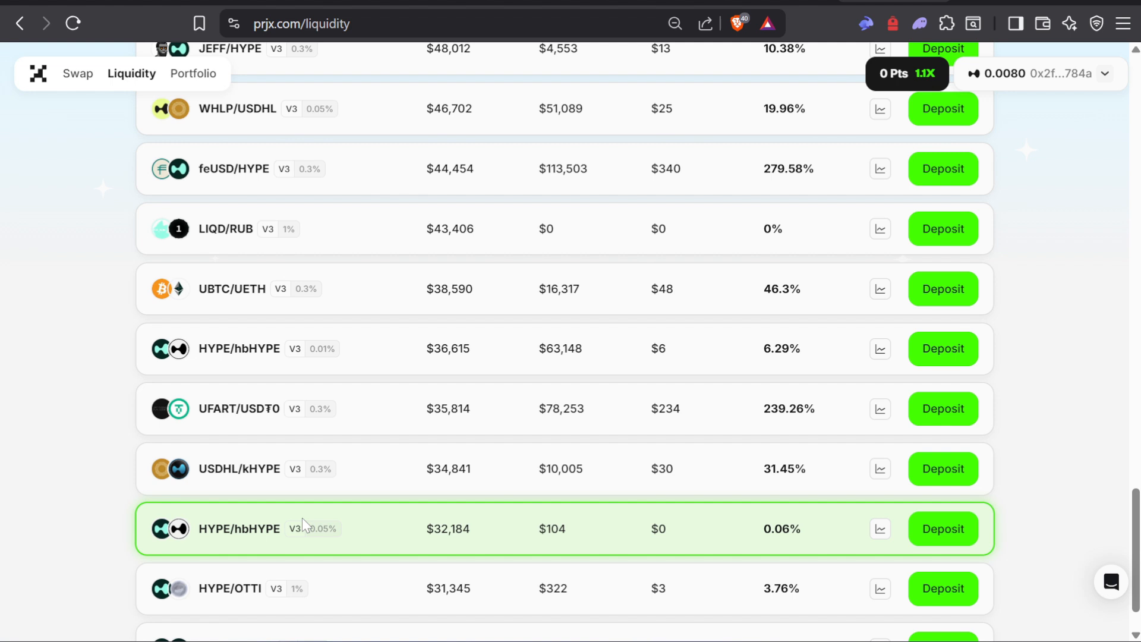
scroll(358, 506, "down", 1)
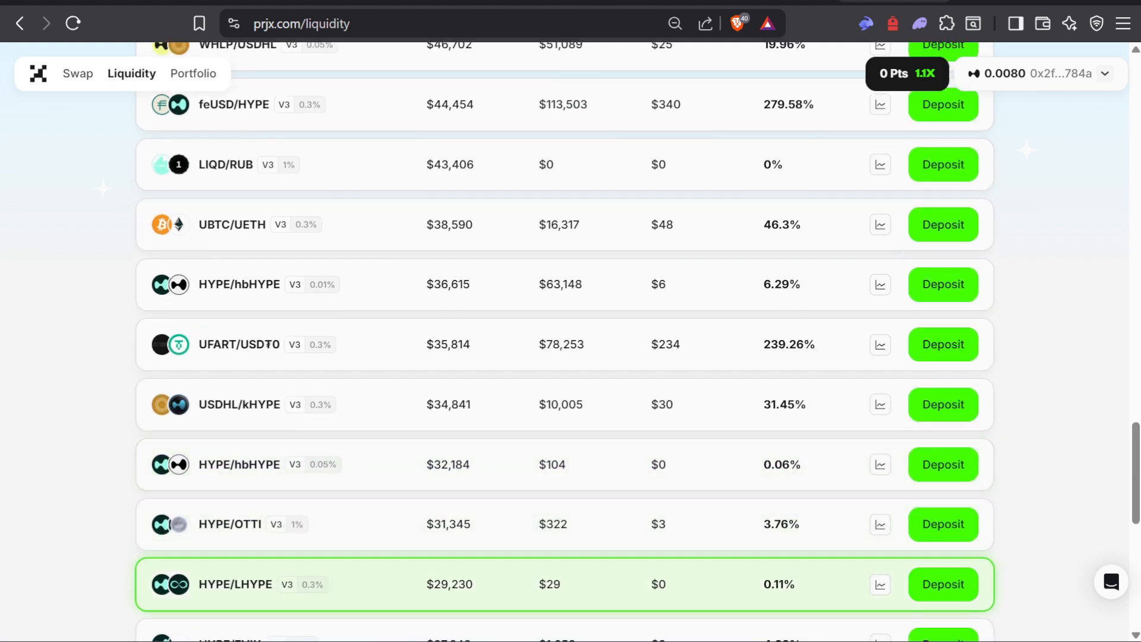
scroll(229, 570, "down", 7)
scroll(673, 507, "up", 2)
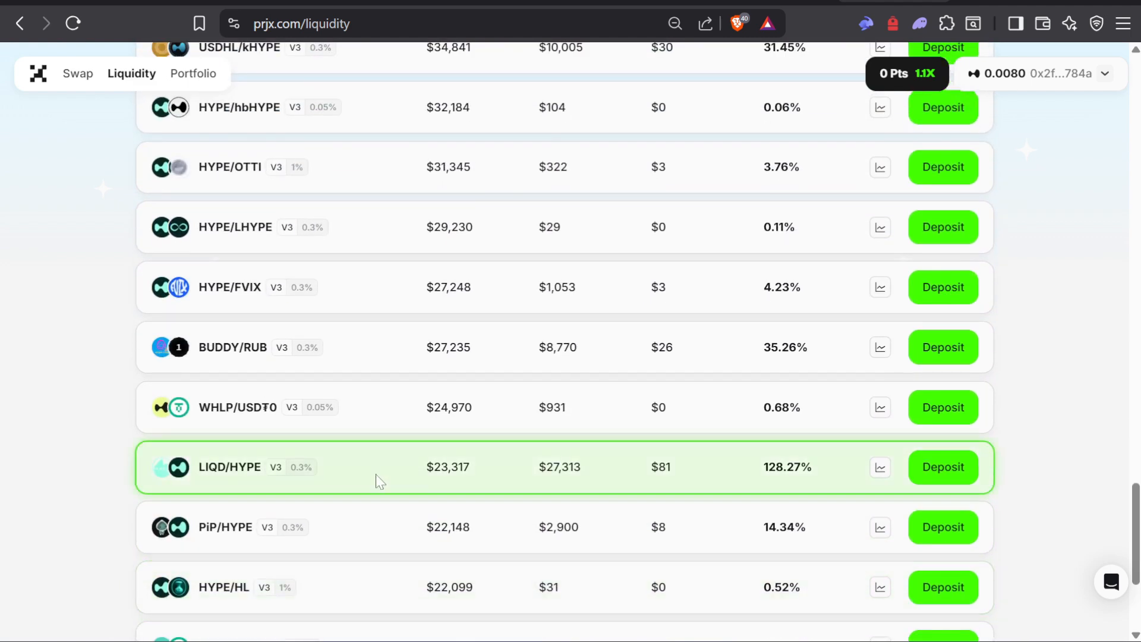
scroll(381, 482, "up", 20)
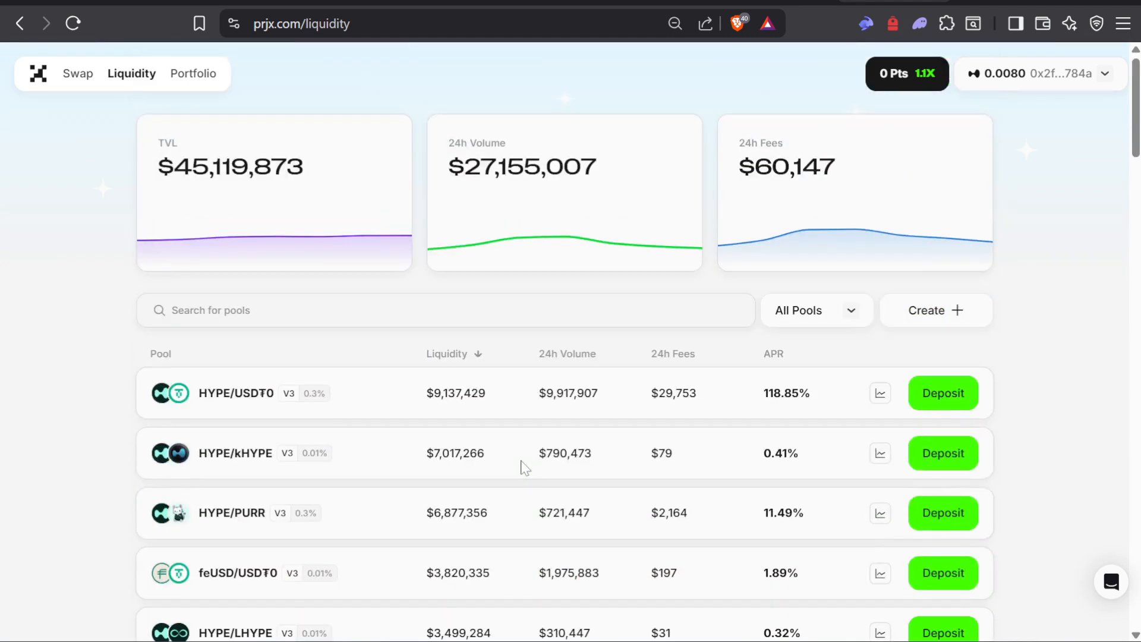
Step: Open Project X's swap page and check the lending platform and pair pool tables on Sheet1 in Excel
left_click(77, 80)
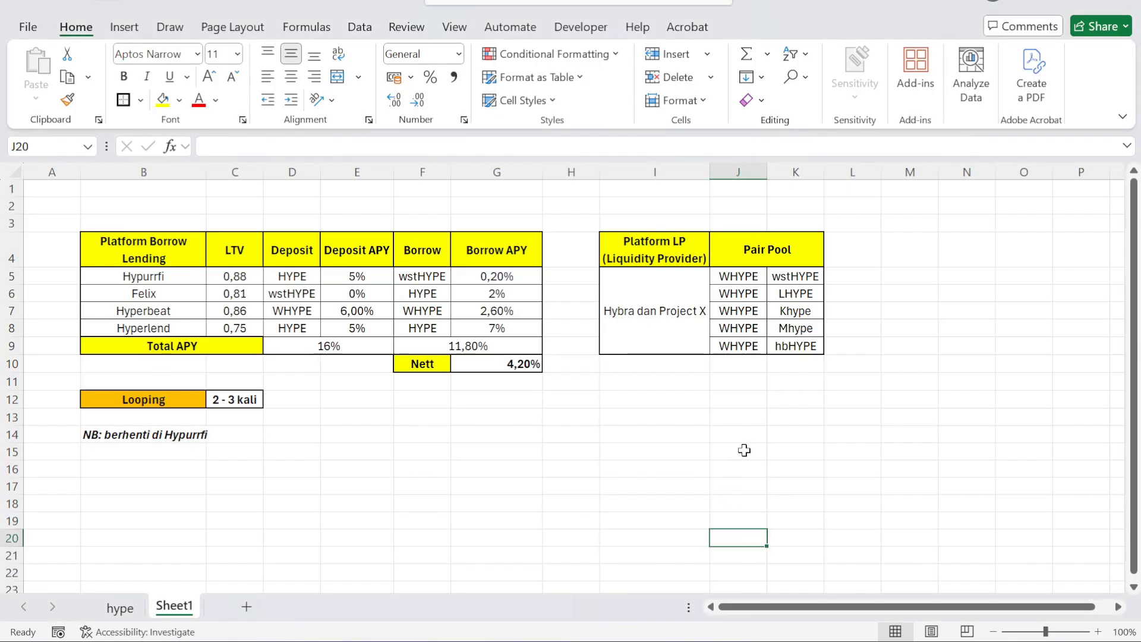
left_click(744, 450)
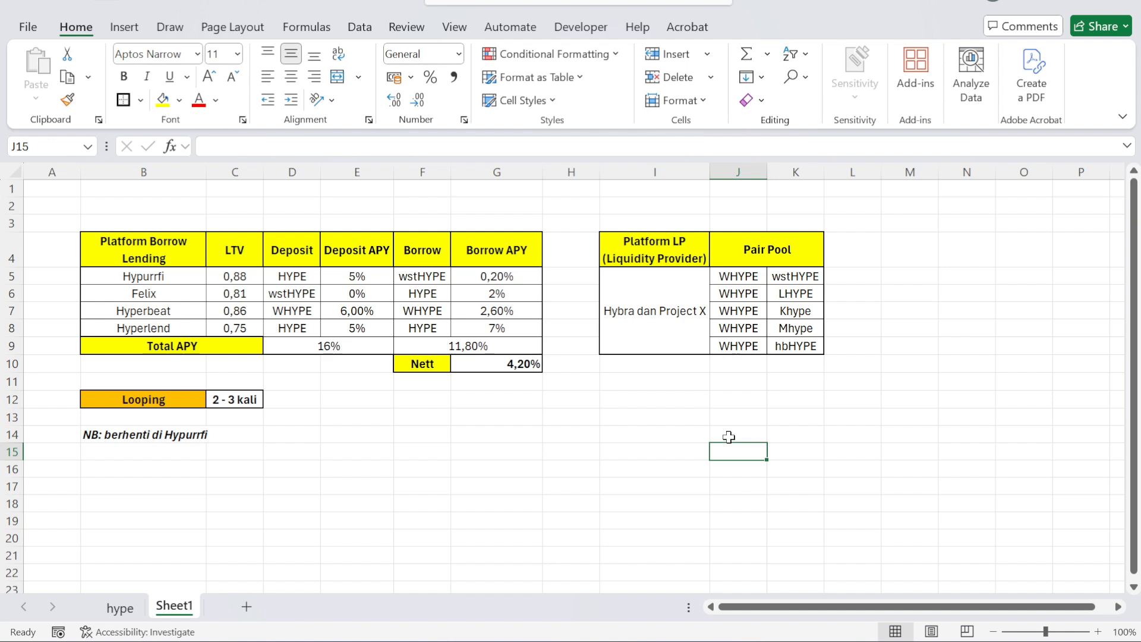
left_click(671, 641)
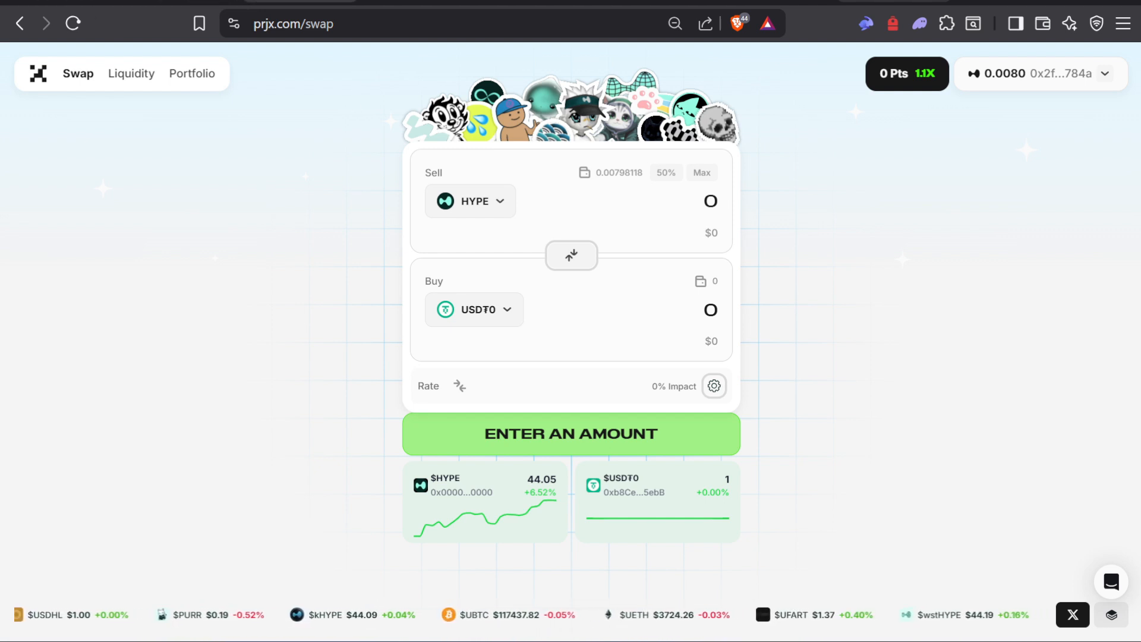
Step: Switch to HypurrFi's dashboard, review the pooled deposits and borrows, and open the isolated markets positions
left_click(300, 3)
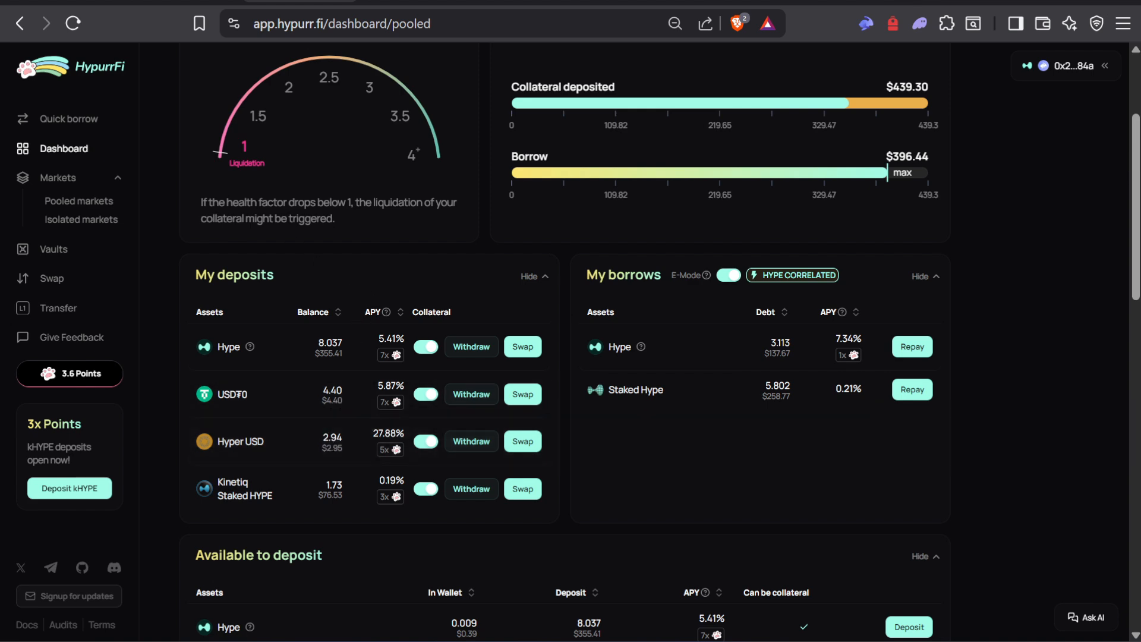
scroll(350, 284, "up", 3)
left_click(308, 145)
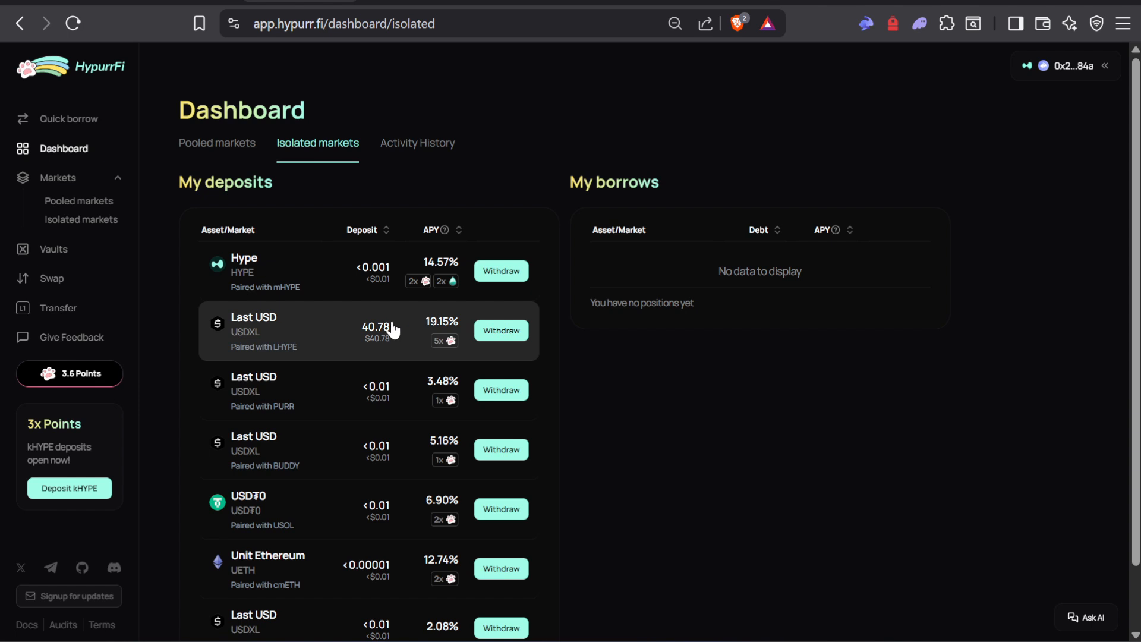
Step: Switch to Hybra's dashboard and review the APR, position and rewards of each pool under My Pools
left_click(71, 1)
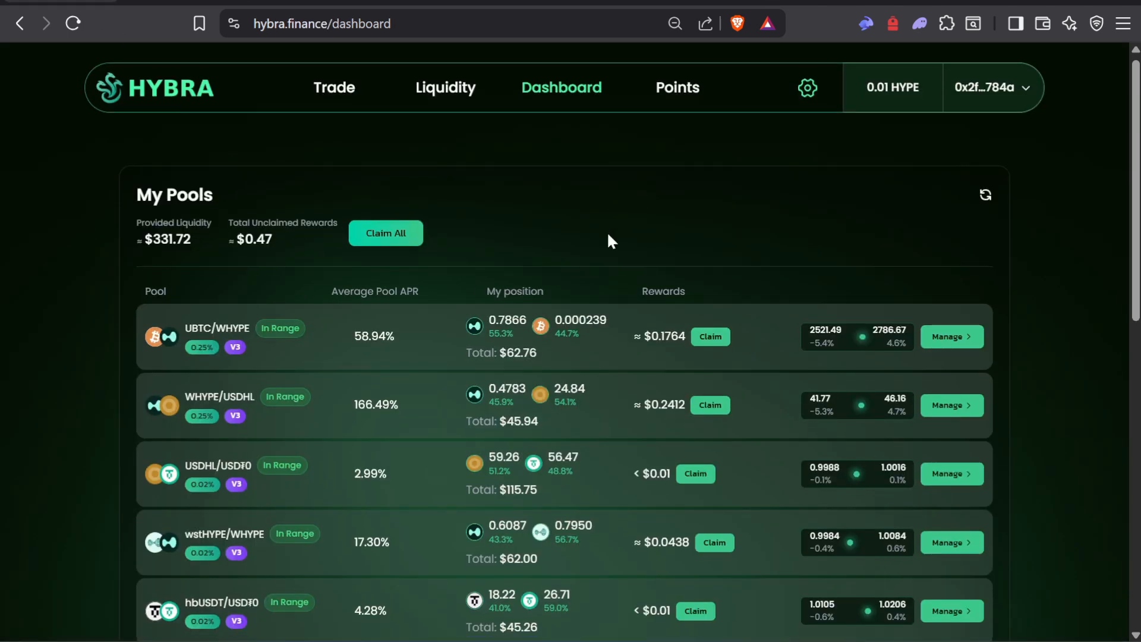
scroll(476, 267, "down", 2)
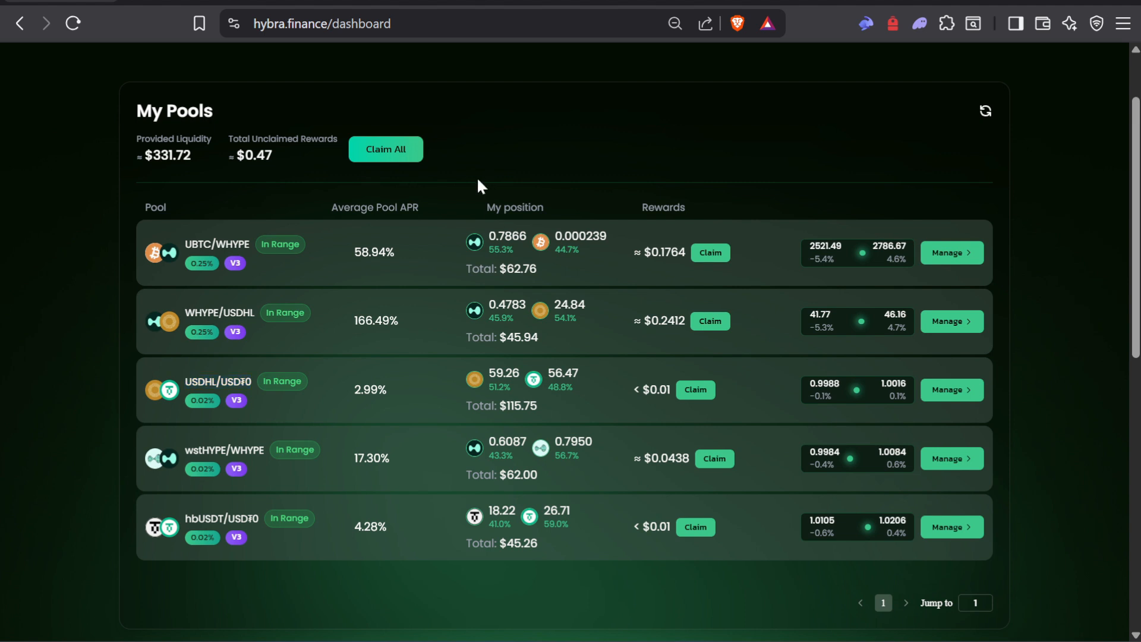
scroll(479, 180, "up", 2)
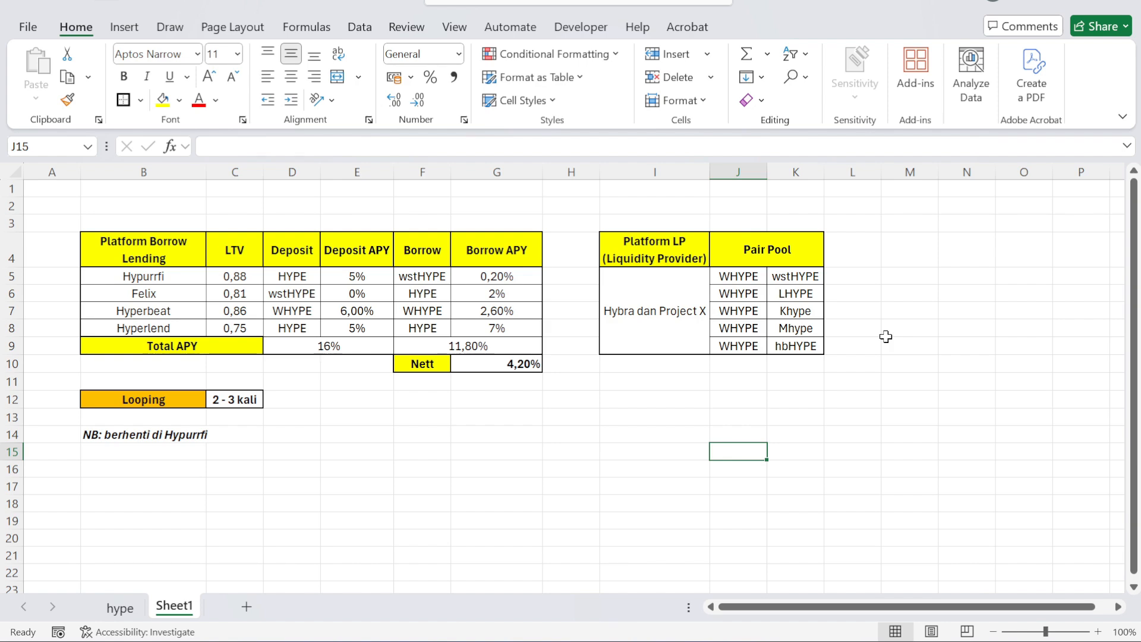
Step: Return from the Excel sheet to Hybra's dashboard, look over the pool positions again and refresh the My Pools list
key("alt+Tab")
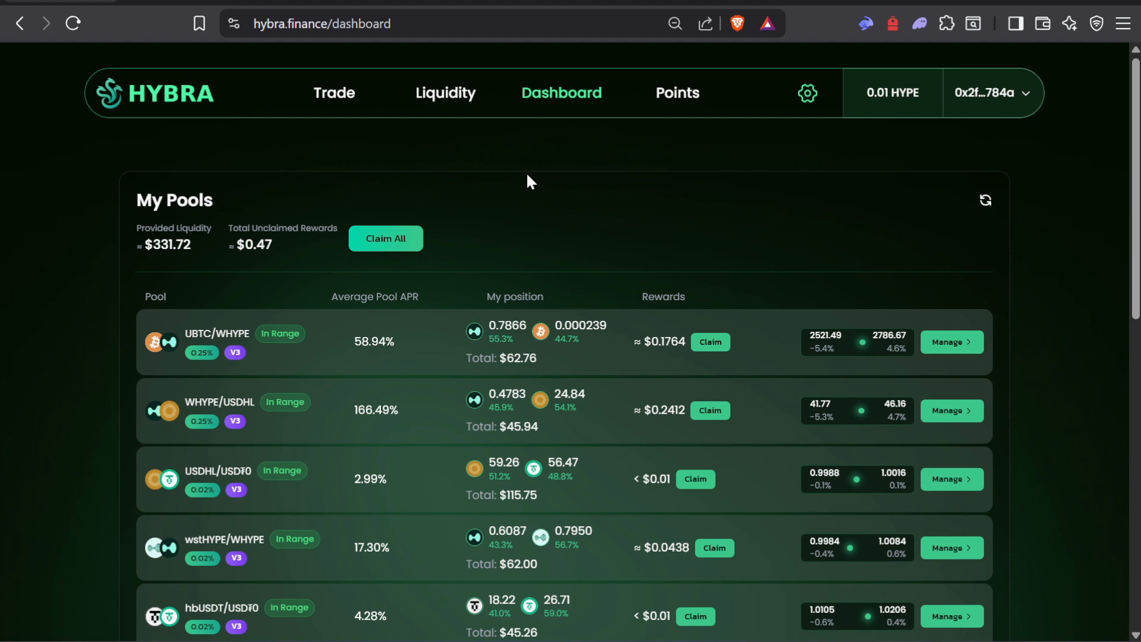
scroll(517, 180, "down", 3)
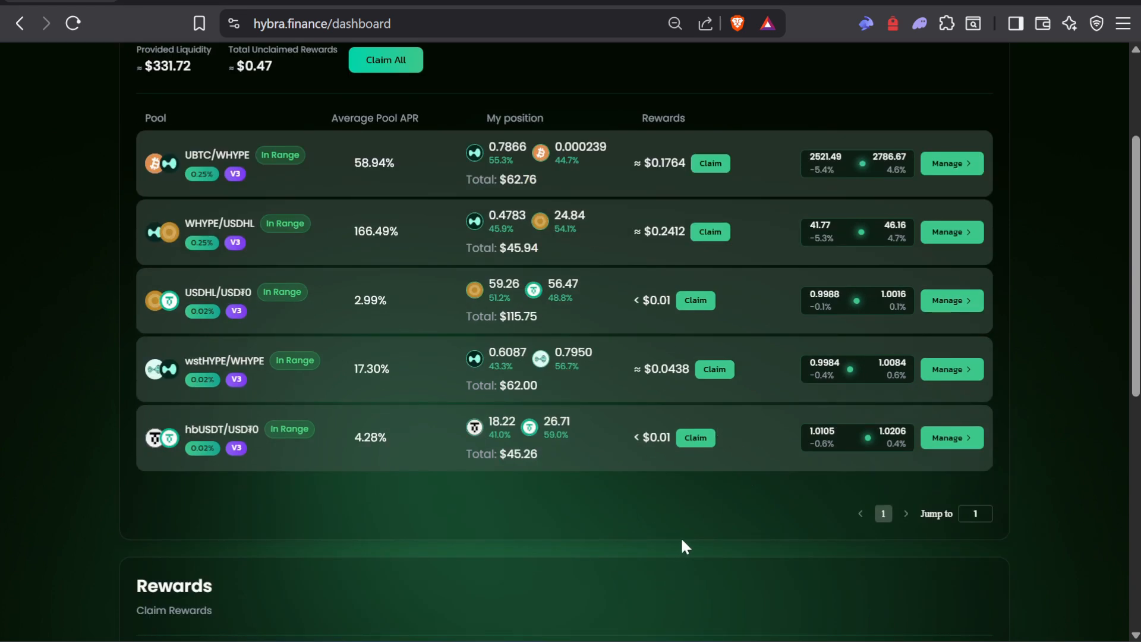
scroll(682, 541, "up", 3)
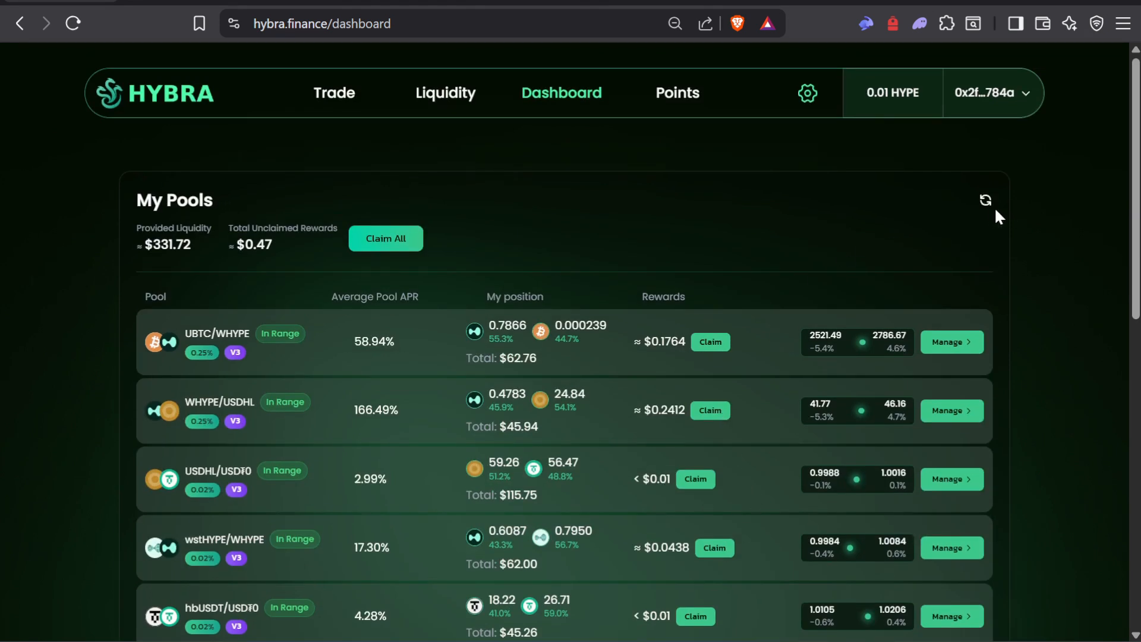
left_click(986, 201)
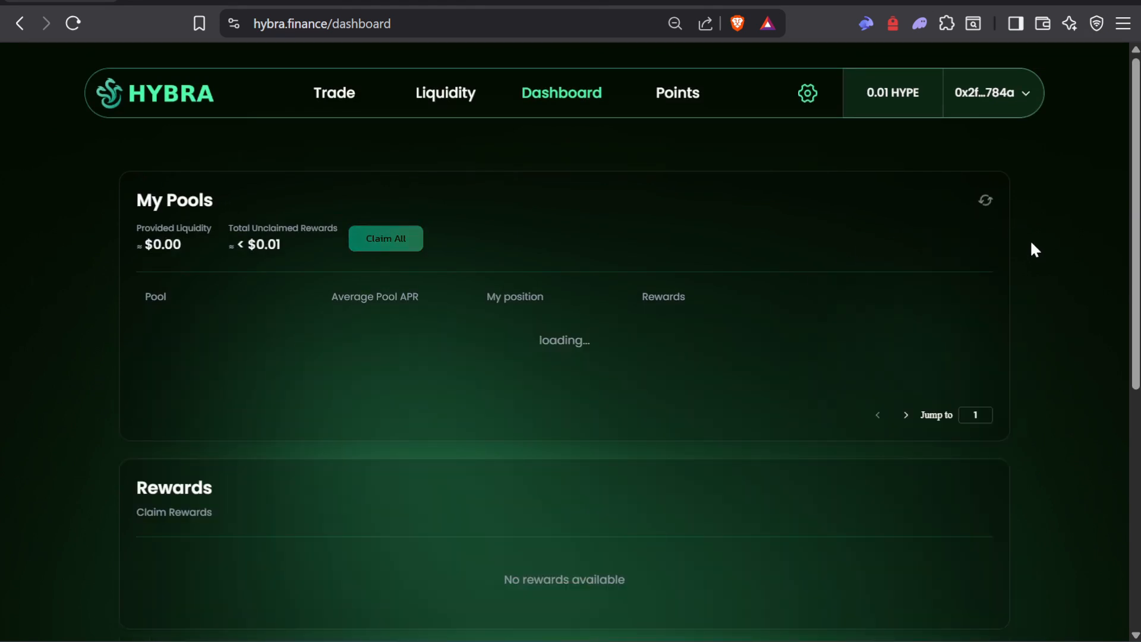